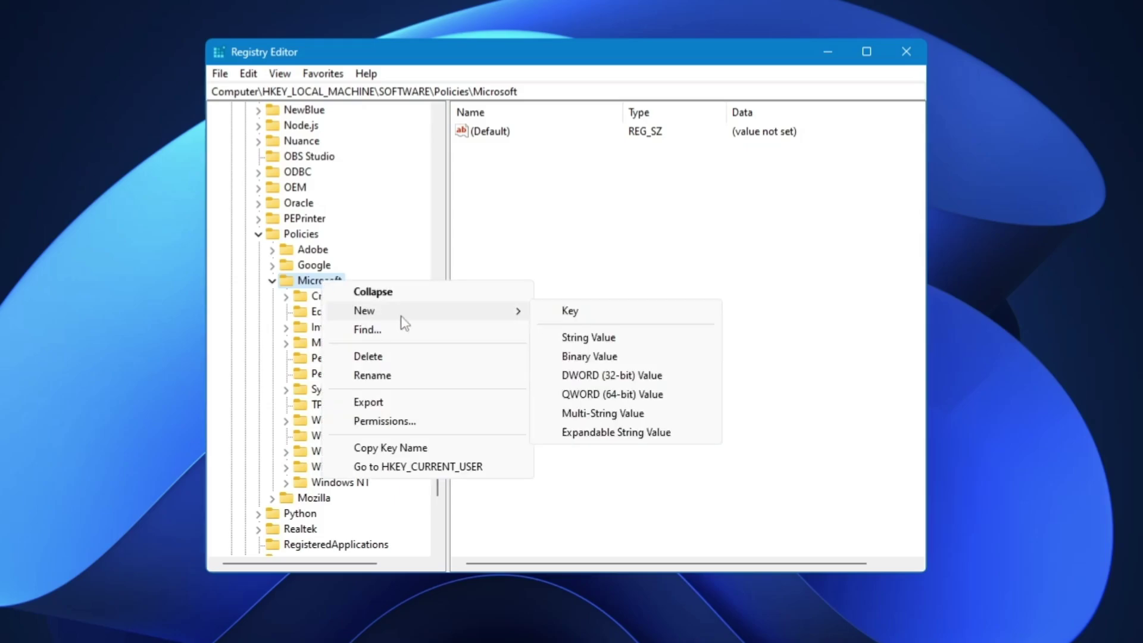
# - Create a new key named Dsh under HKEY_LOCAL_MACHINE\SOFTWARE\Policies\Microsoft
pyautogui.click(566, 309)
pyautogui.write('Dsh')
pyautogui.press('Return')
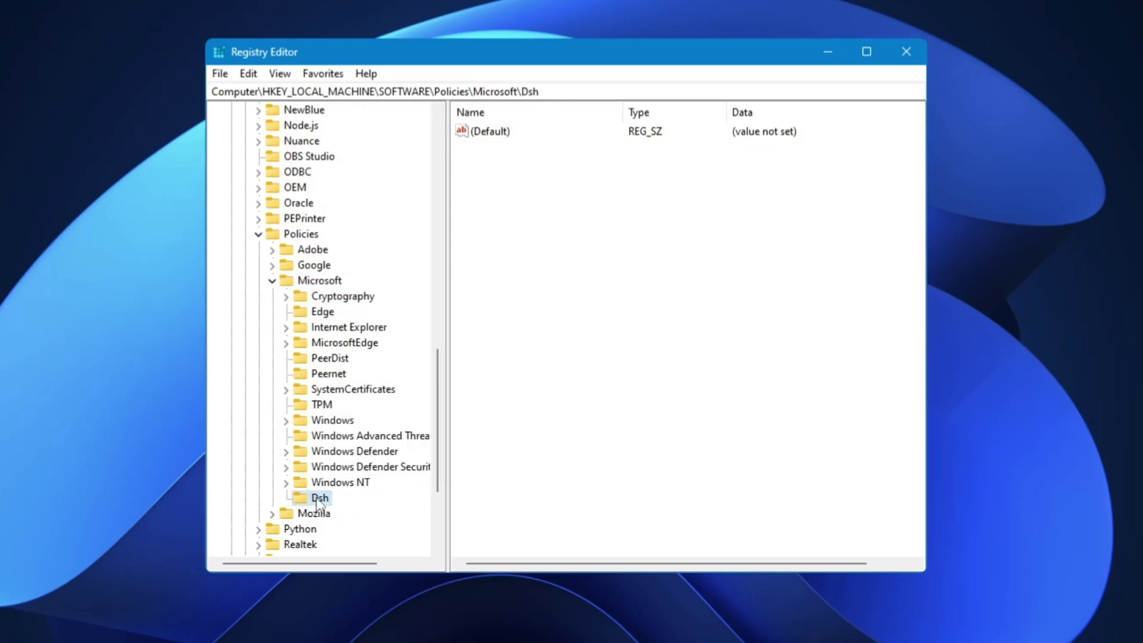
# - Add a 32-bit DWORD value named AllowNewsAndInterests to the Dsh key and accept 0 as its hexadecimal data
pyautogui.rightClick(556, 220)
pyautogui.moveTo(584, 231)
pyautogui.click(714, 298)
pyautogui.write('Allow')
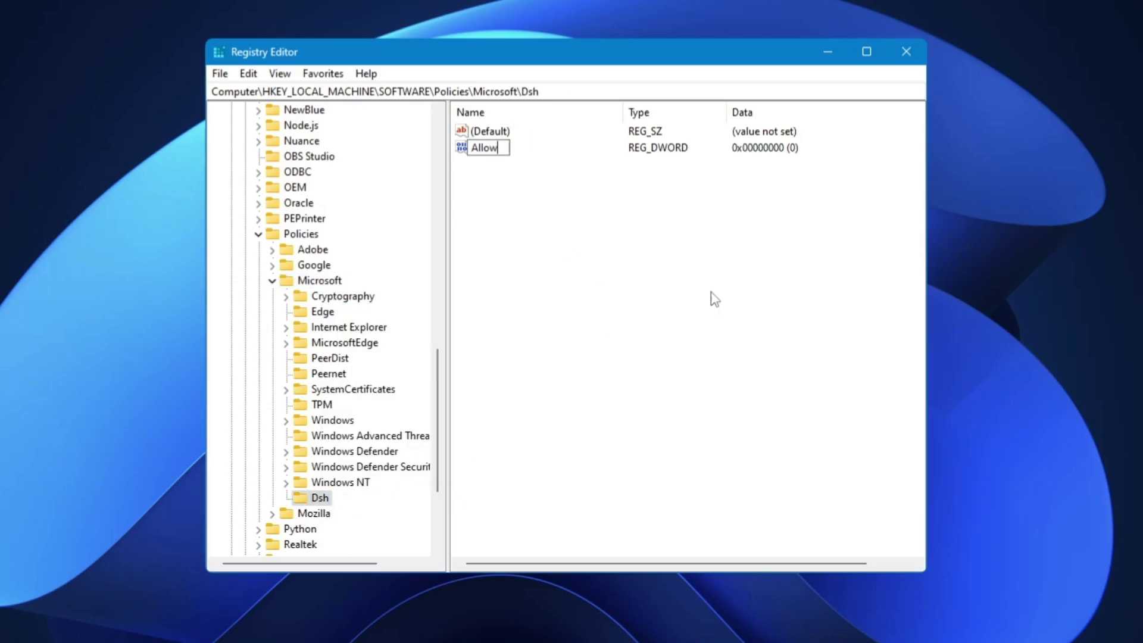
pyautogui.write('NewsAndInterests')
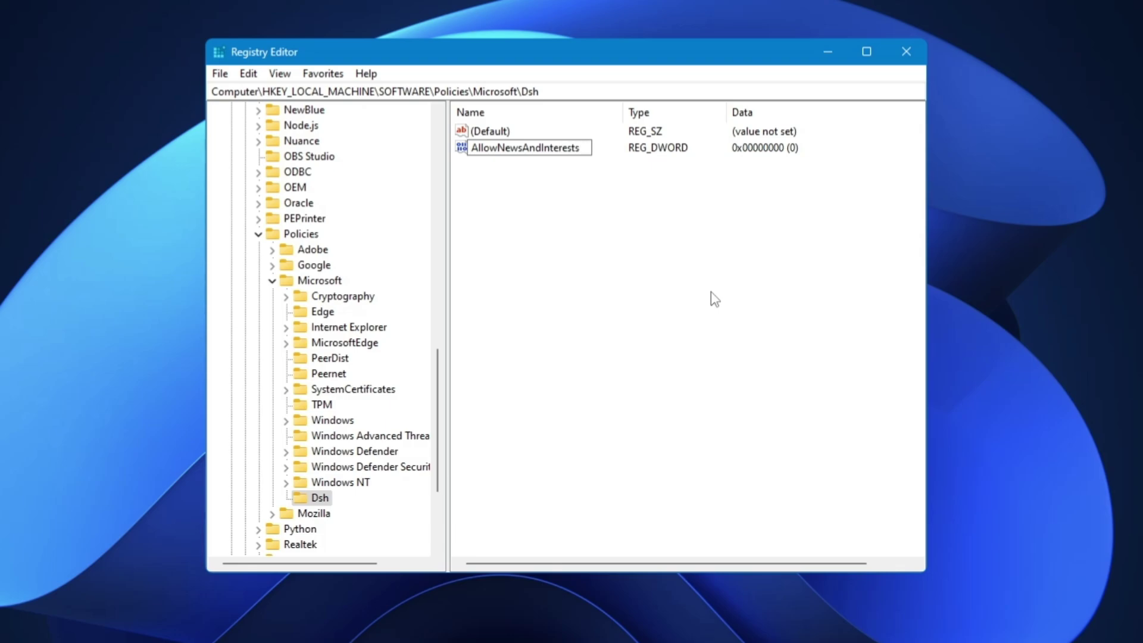
pyautogui.press('Return')
pyautogui.doubleClick(531, 154)
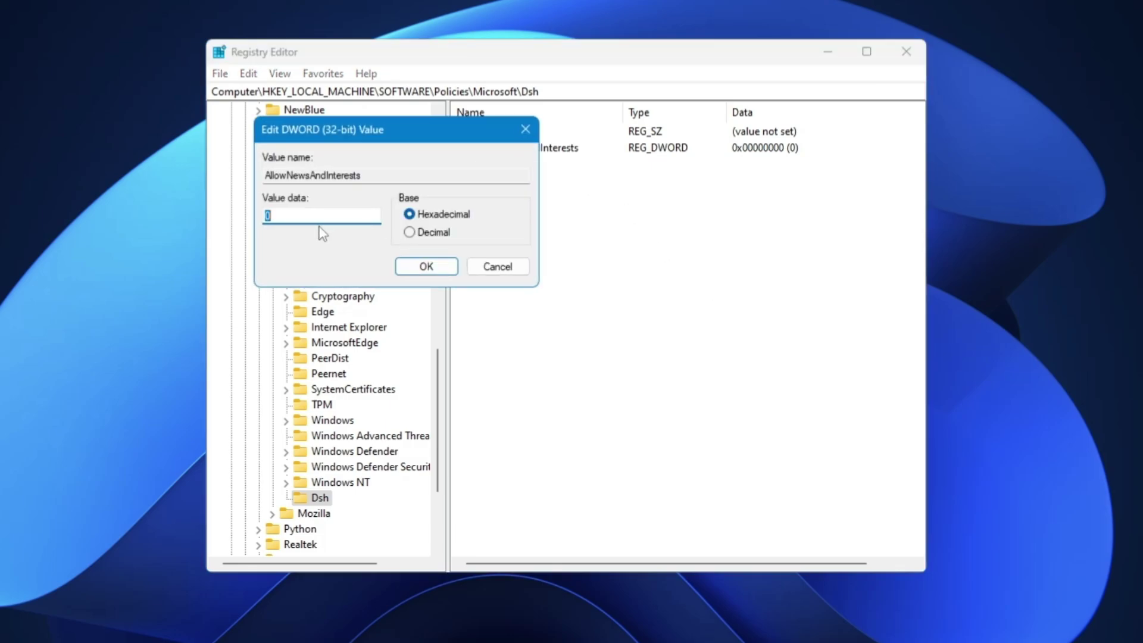
pyautogui.click(443, 266)
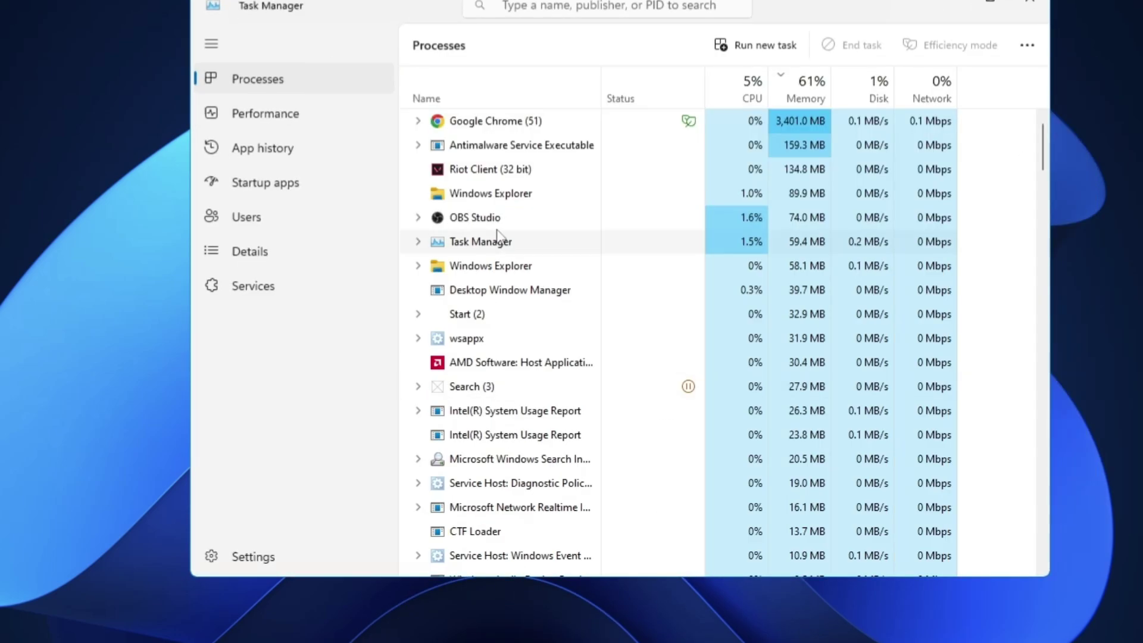
# - Switch to Task Manager and bring up the available actions for the Windows Explorer process
pyautogui.rightClick(504, 194)
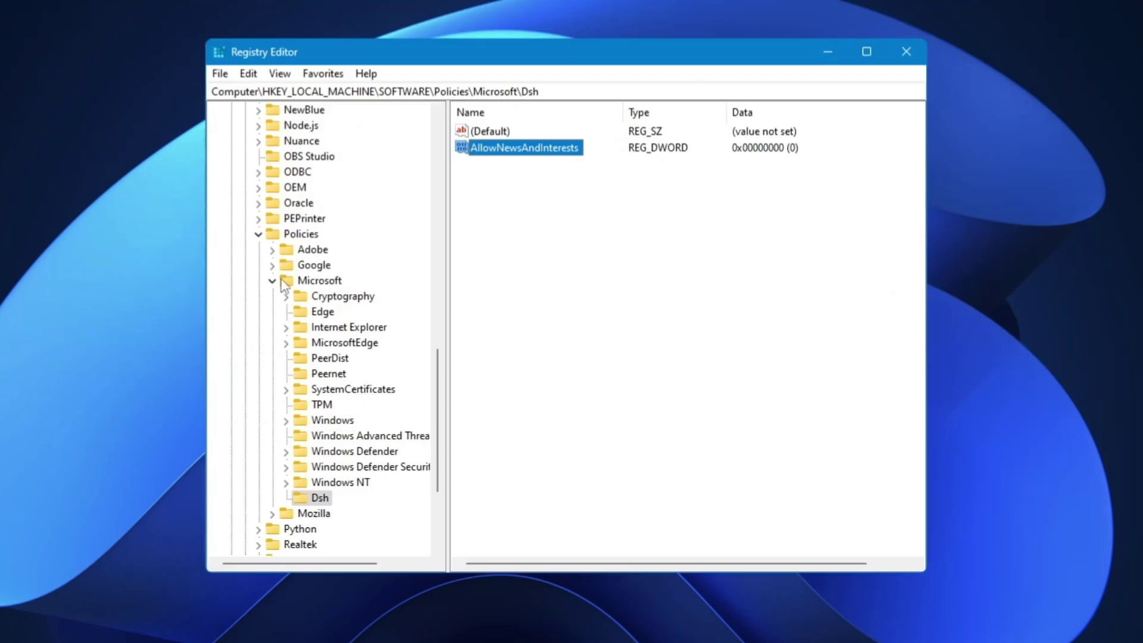
# - Switch back to Registry Editor and collapse the tree from the Dsh key up to HKEY_LOCAL_MACHINE
pyautogui.press('Left')
pyautogui.press('Left')
pyautogui.press('Left')
pyautogui.press('Left')
pyautogui.press('Left')
pyautogui.press('Left')
pyautogui.press('Left')
pyautogui.press('Left')
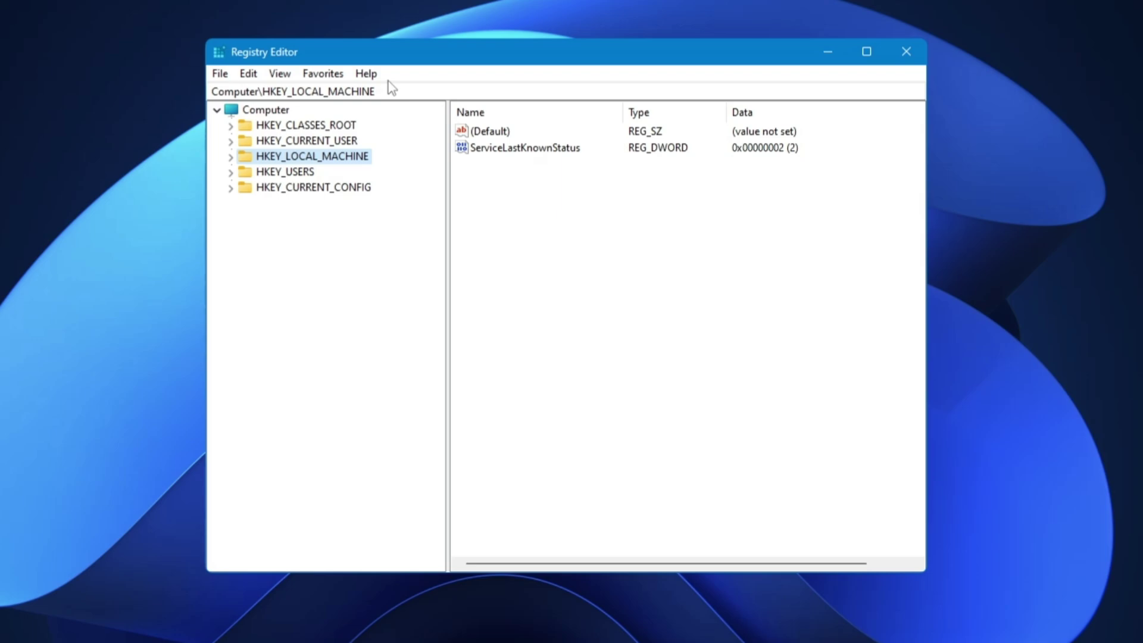
# - Shift the Registry Editor window slightly and expand HKEY_LOCAL_MACHINE and its SOFTWARE key
pyautogui.moveTo(383, 56); pyautogui.dragTo(406, 67)
pyautogui.doubleClick(311, 168)
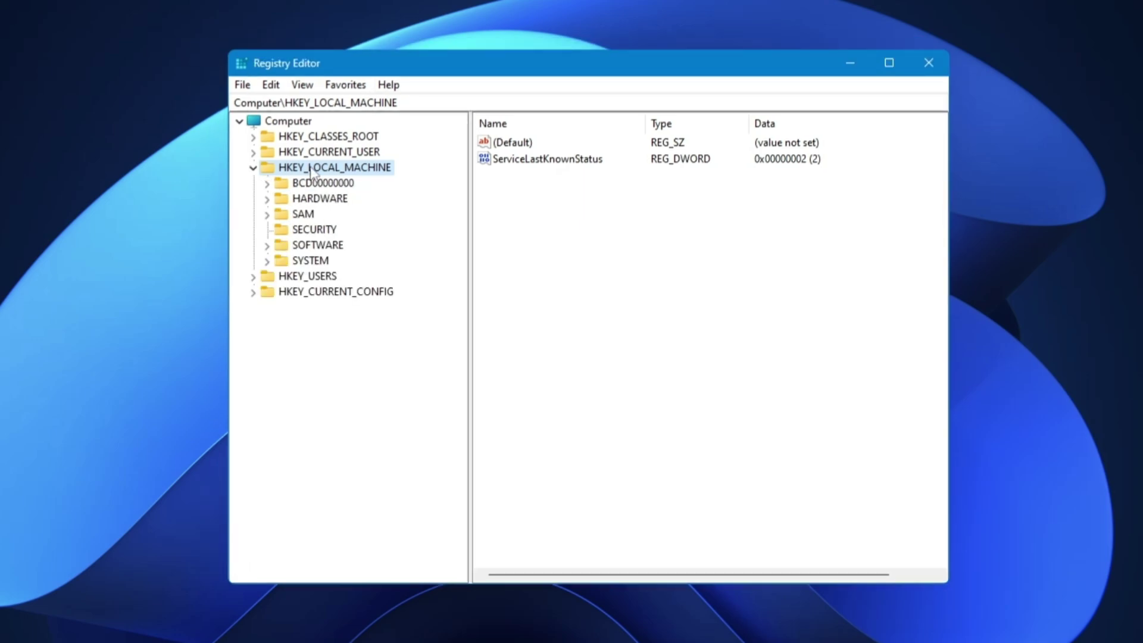
pyautogui.doubleClick(317, 245)
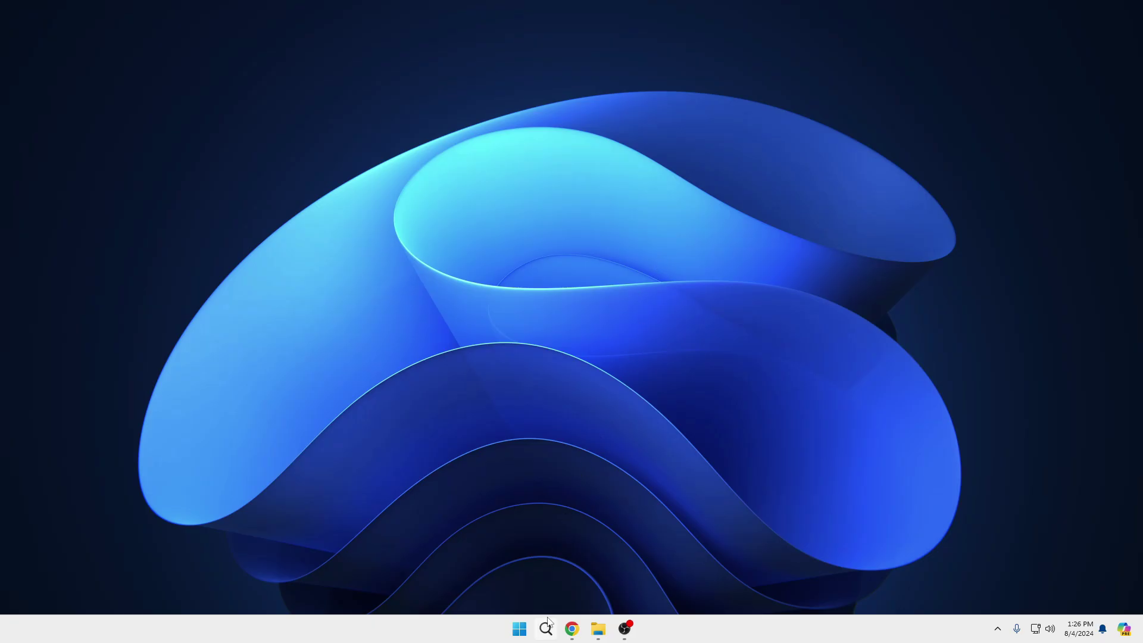
# - Search Windows for "registry" and open the Registry Editor
pyautogui.click(546, 629)
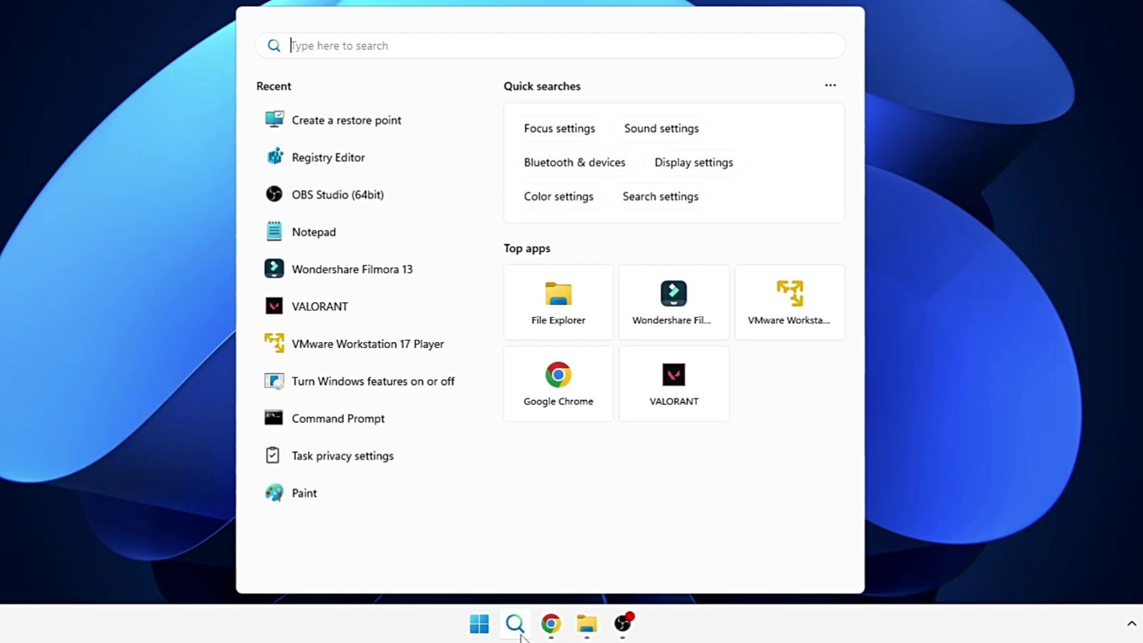
pyautogui.write('registry')
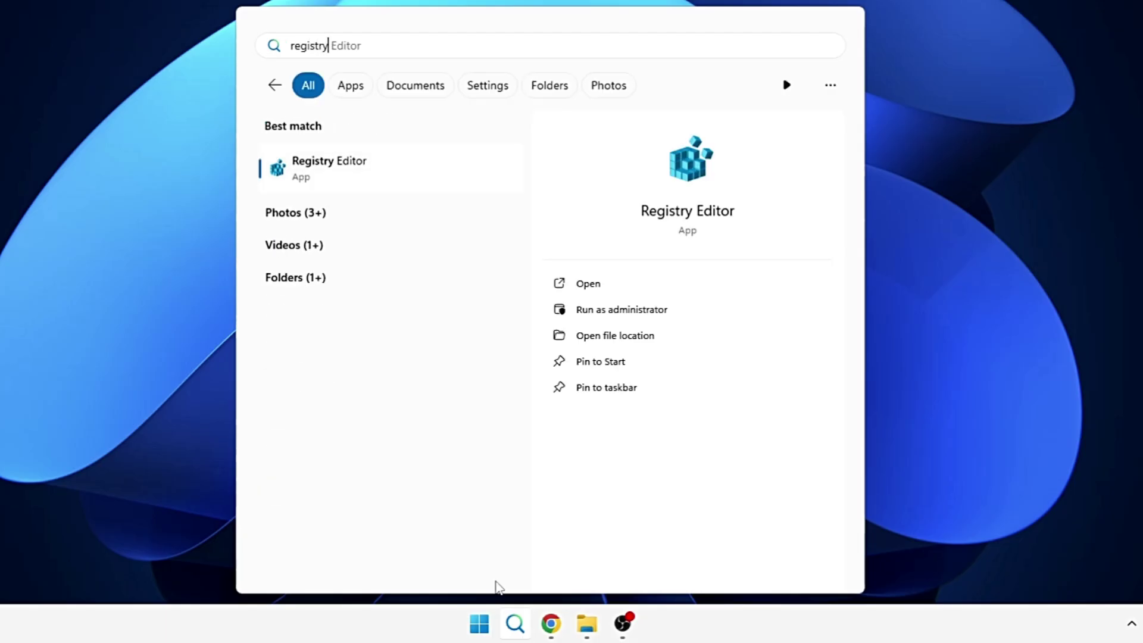
pyautogui.click(388, 166)
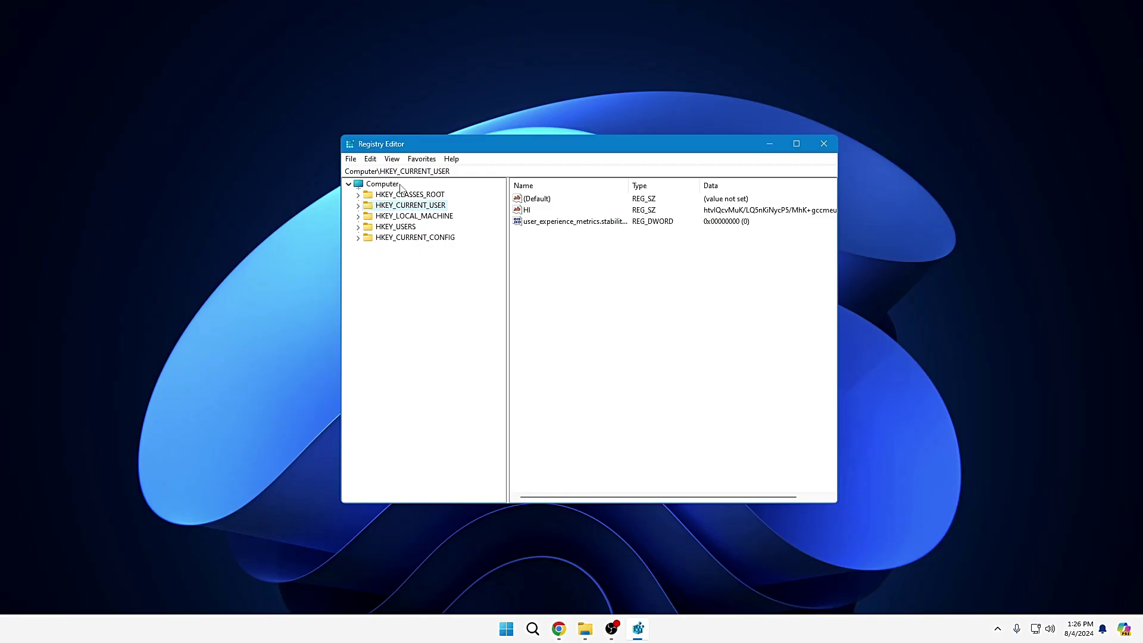
pyautogui.moveTo(461, 152)
pyautogui.mouseDown()
pyautogui.moveTo(490, 152)
pyautogui.moveTo(471, 152)
pyautogui.mouseUp()
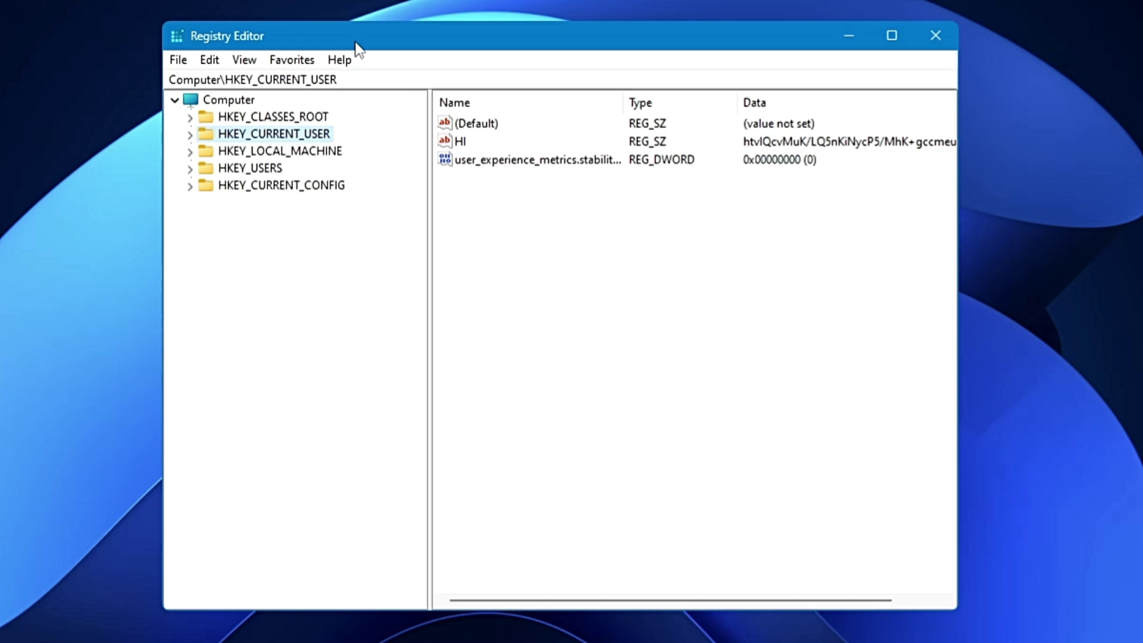
# - View the export options for the HKEY_CURRENT_USER branch, cancel the export and close the Registry Editor
pyautogui.click(180, 64)
pyautogui.click(203, 102)
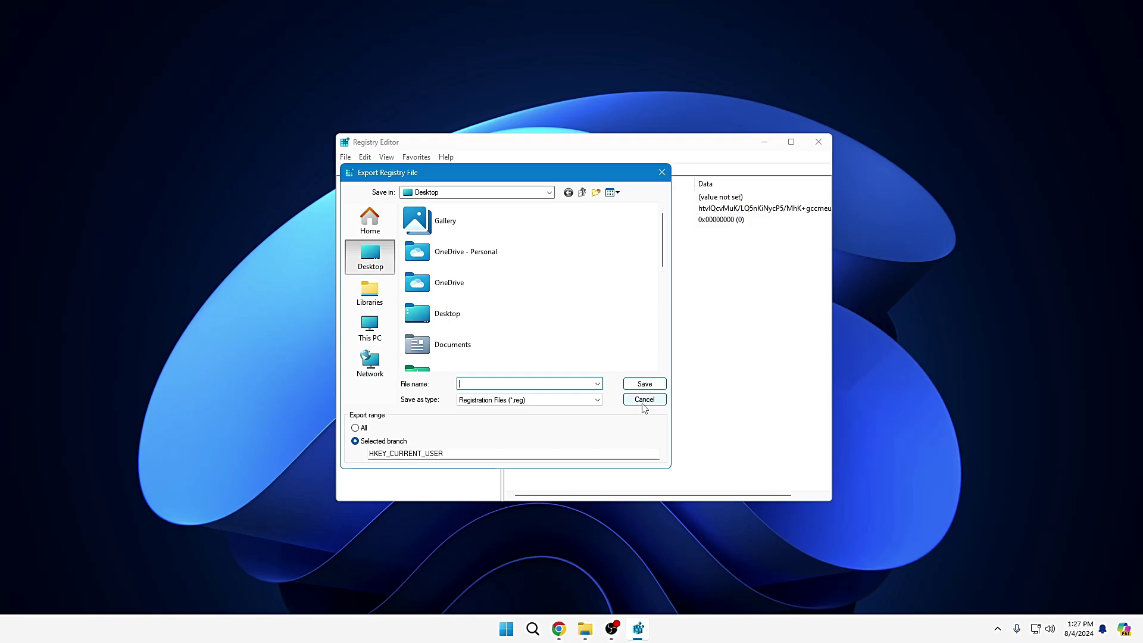
pyautogui.click(657, 447)
pyautogui.click(935, 35)
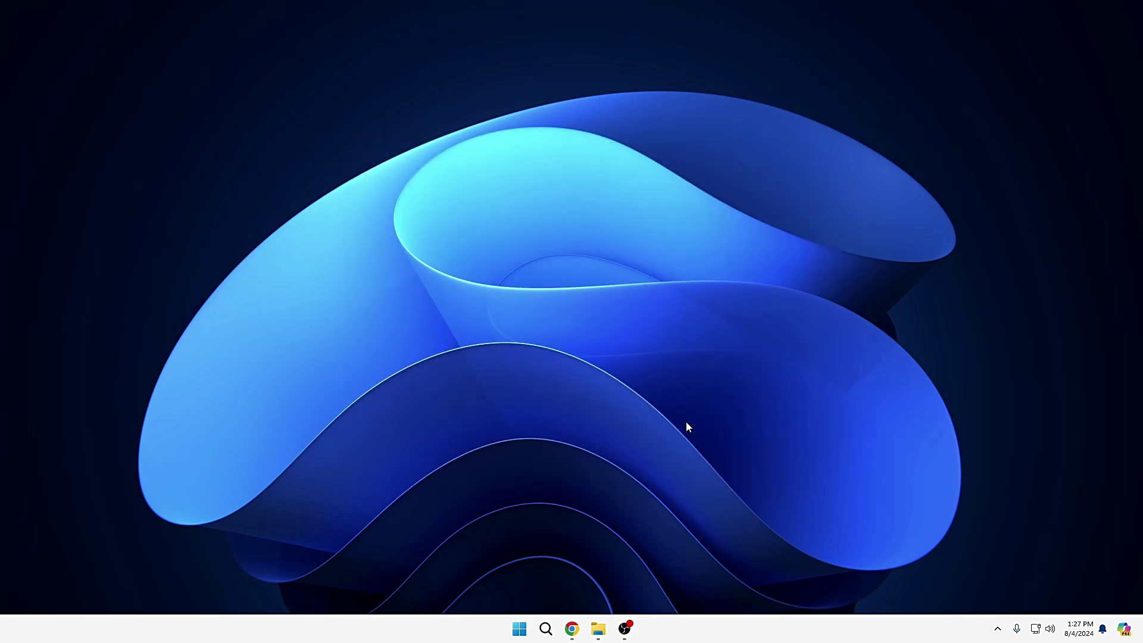
# - Search Windows for "create a" and open the Create a restore point settings
pyautogui.click(553, 628)
pyautogui.write('cr')
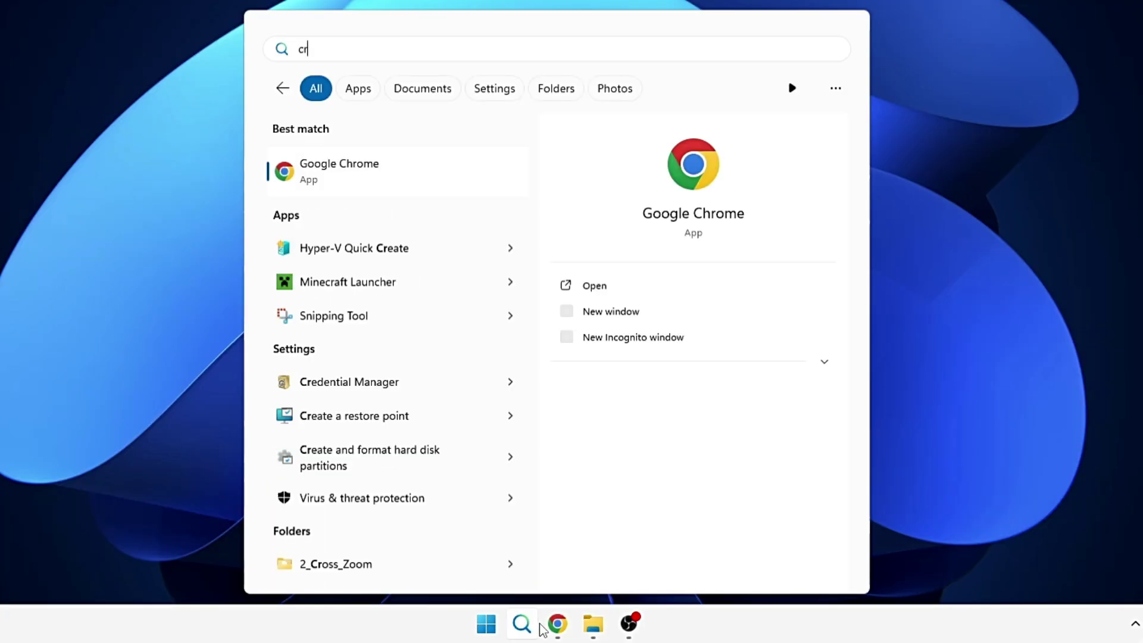
pyautogui.write('eate a')
pyautogui.click(358, 179)
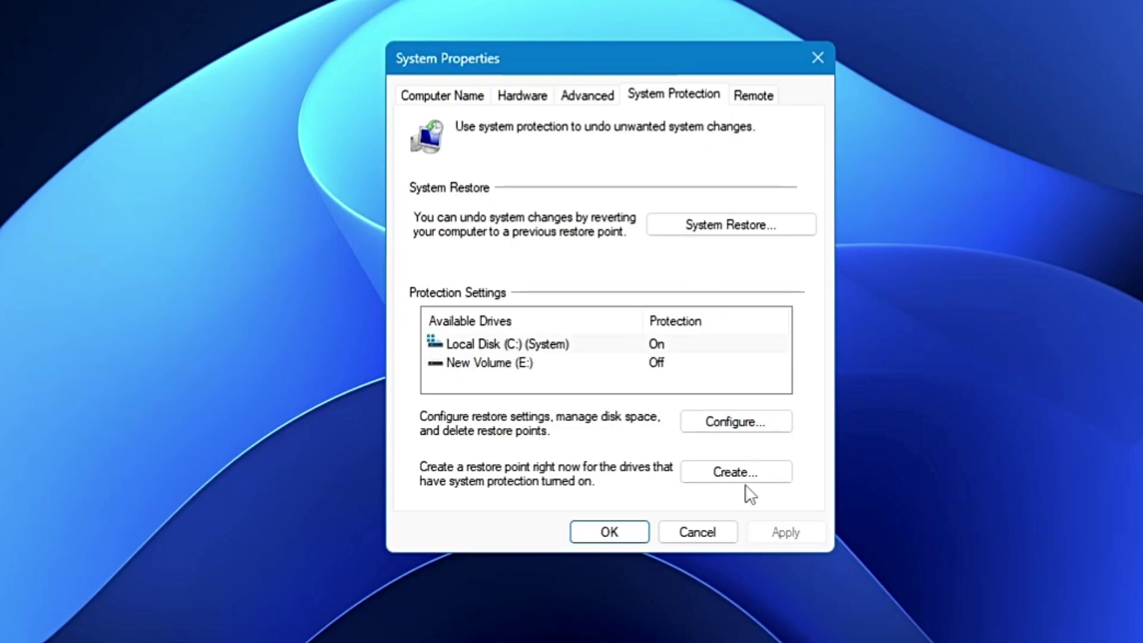
# - Create a system restore point with the description "Registry TWEAKS" and dismiss the completion dialog
pyautogui.click(734, 473)
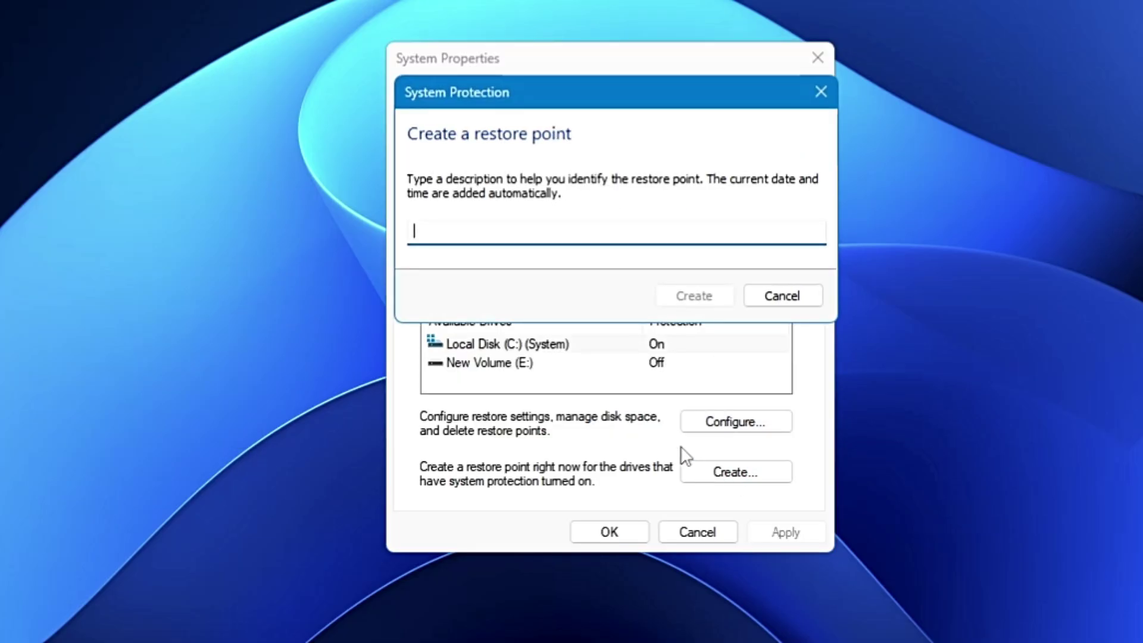
pyautogui.write('Reg')
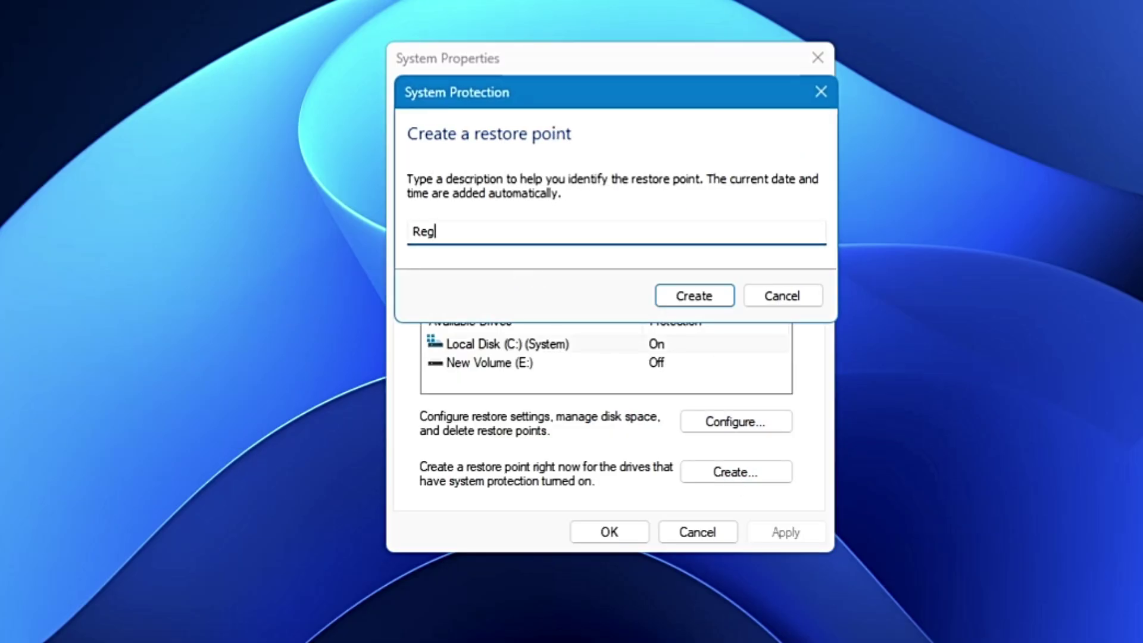
pyautogui.write('istry Tweaks')
pyautogui.click(702, 296)
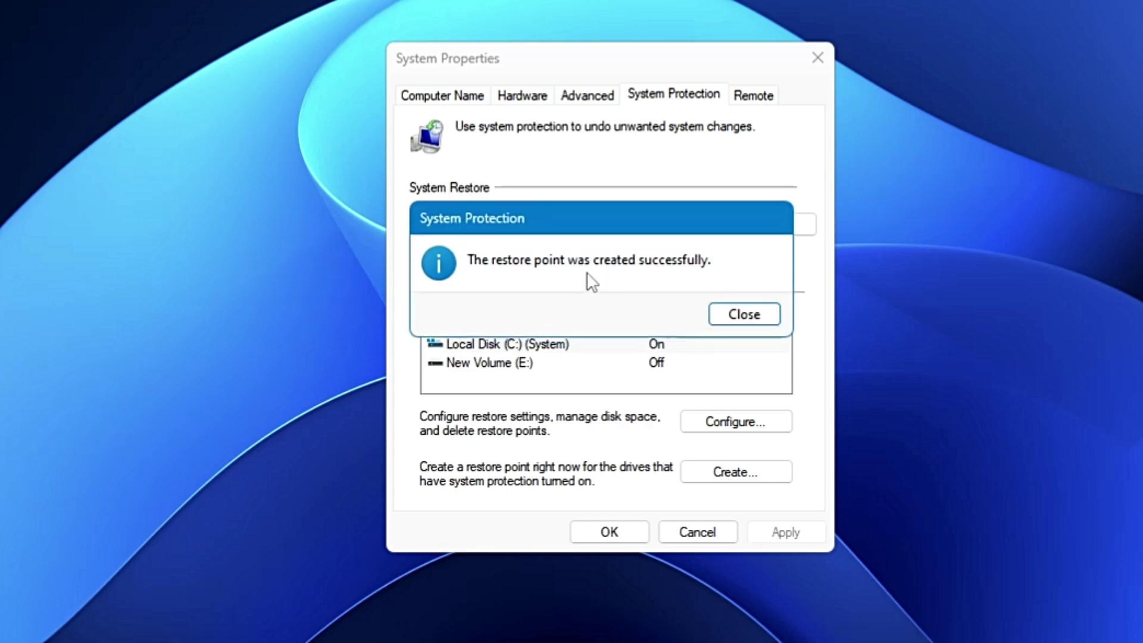
pyautogui.click(741, 313)
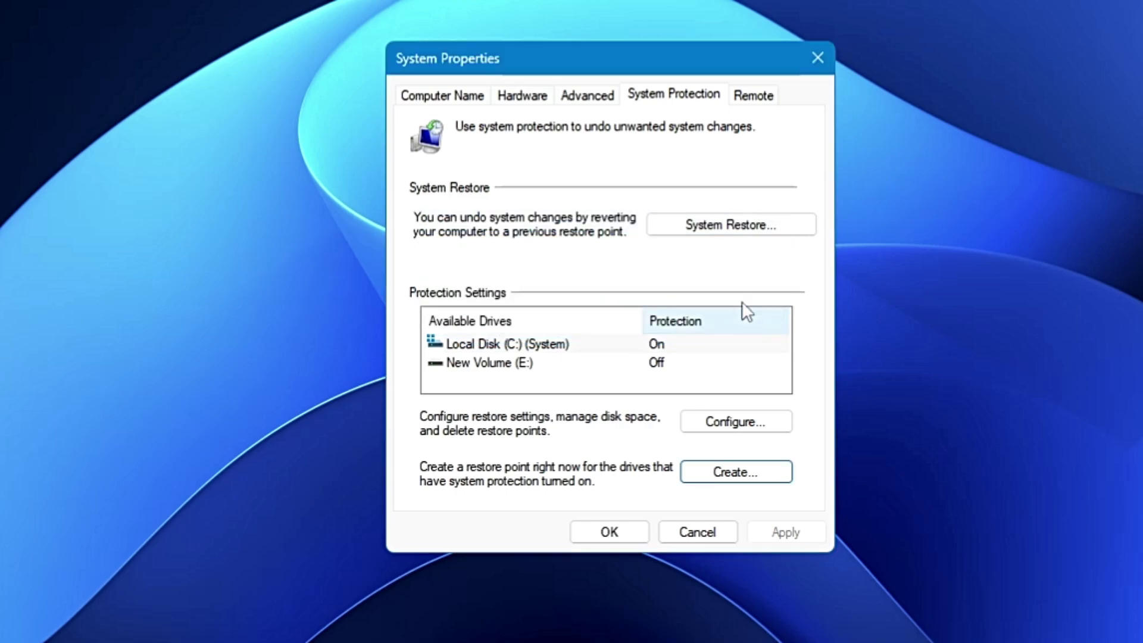
# - Start System Restore, opt for a different restore point, and proceed with the "Registry TWEAKS" point selected
pyautogui.click(726, 226)
pyautogui.click(659, 486)
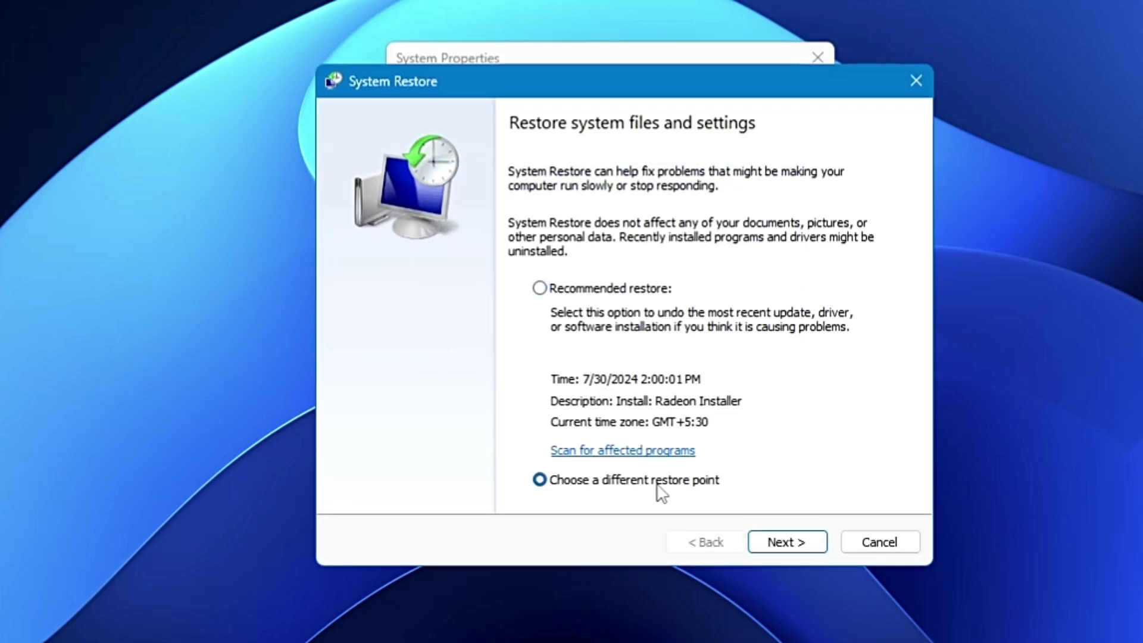
pyautogui.click(777, 542)
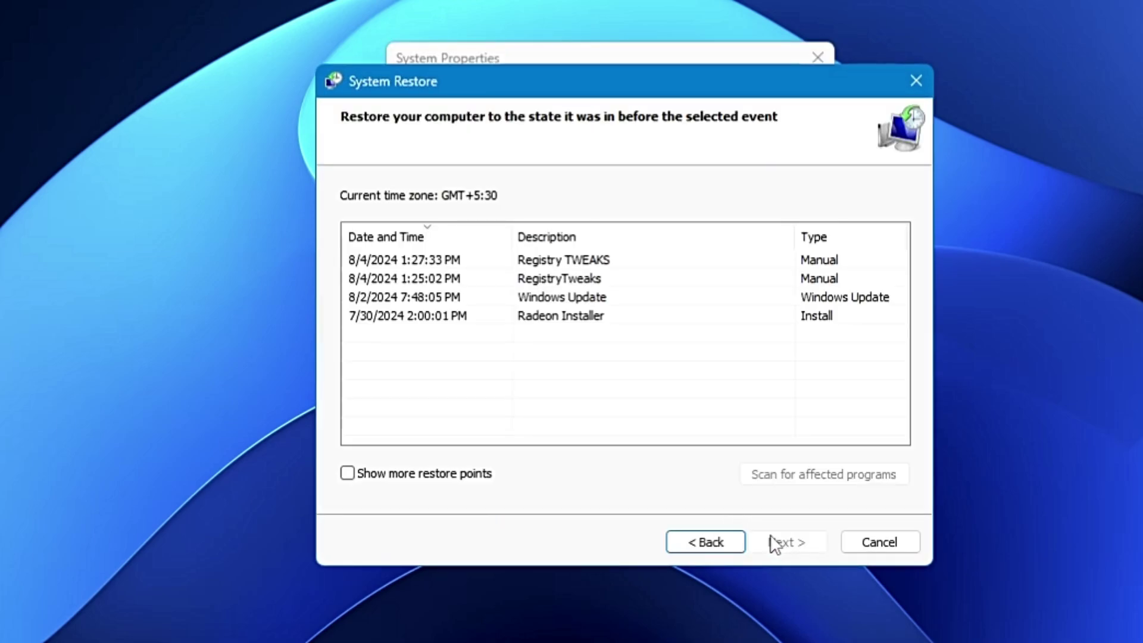
pyautogui.click(582, 266)
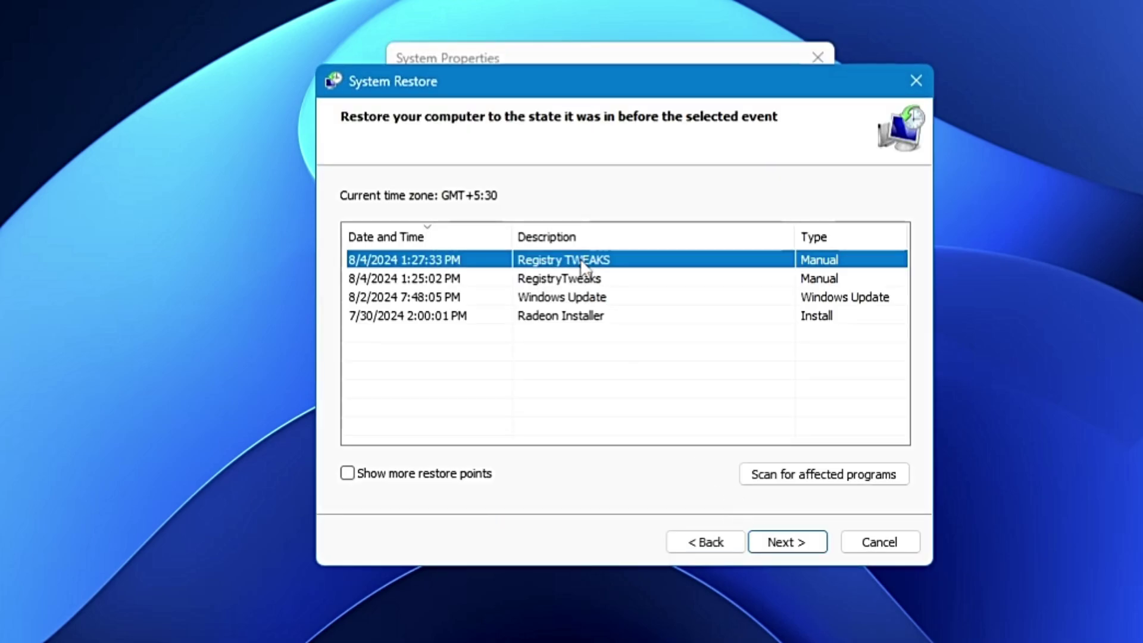
pyautogui.click(774, 544)
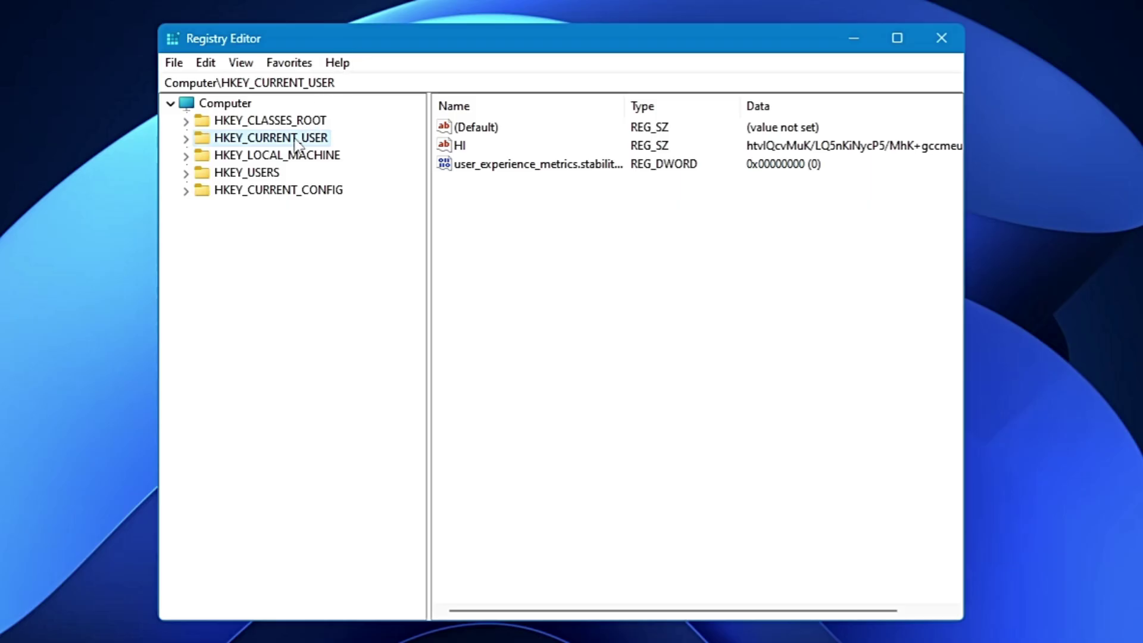
# - Expand the registry tree to HKEY_LOCAL_MACHINE\SOFTWARE\Policies\Microsoft
pyautogui.doubleClick(238, 155)
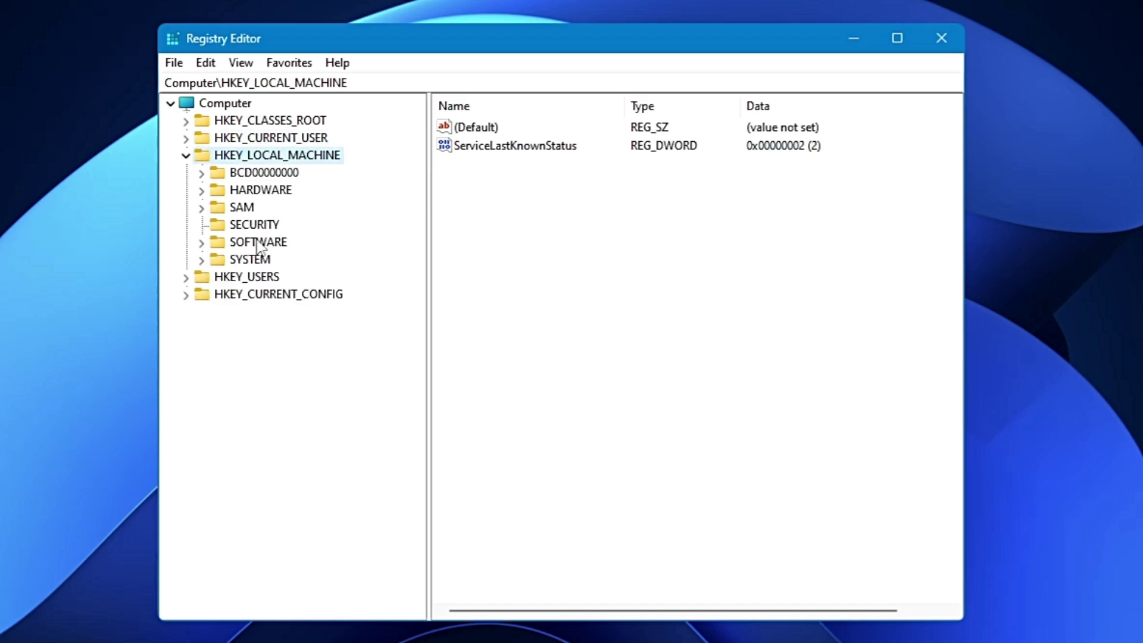
pyautogui.click(258, 244)
pyautogui.doubleClick(274, 245)
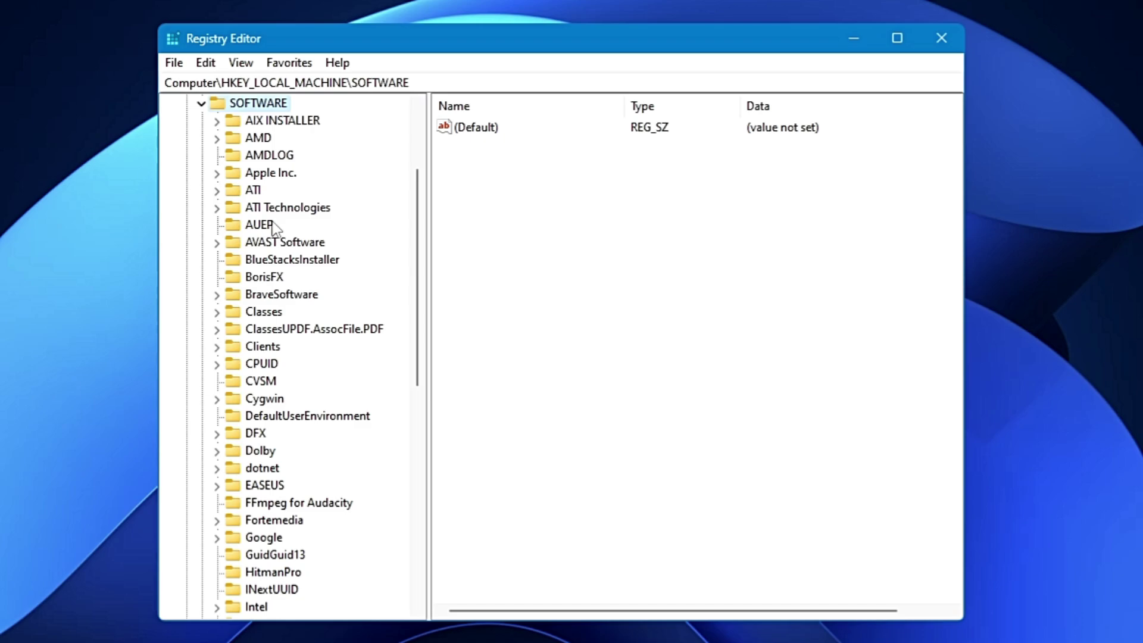
pyautogui.click(272, 225)
pyautogui.scroll(-6, 269, 232)
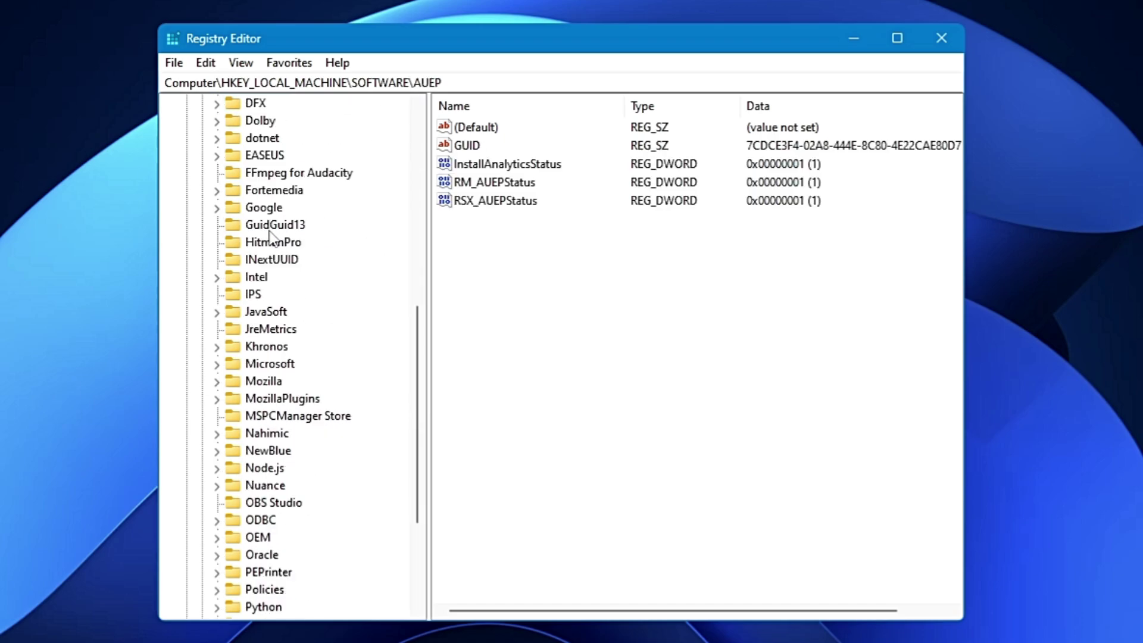
pyautogui.scroll(-4, 270, 237)
pyautogui.click(272, 400)
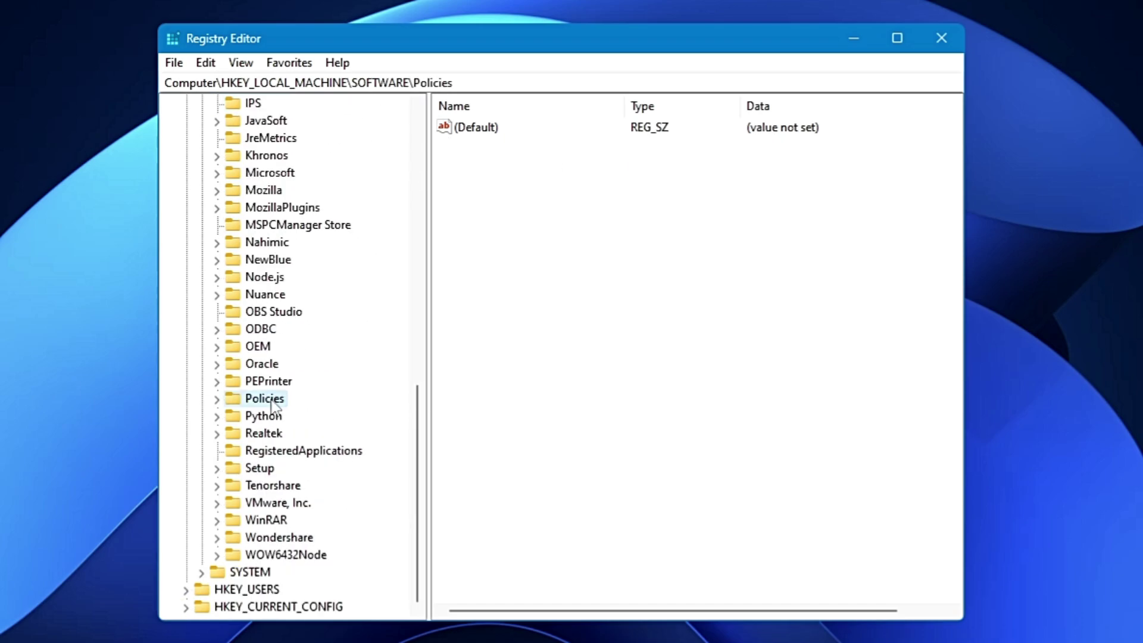
pyautogui.doubleClick(272, 400)
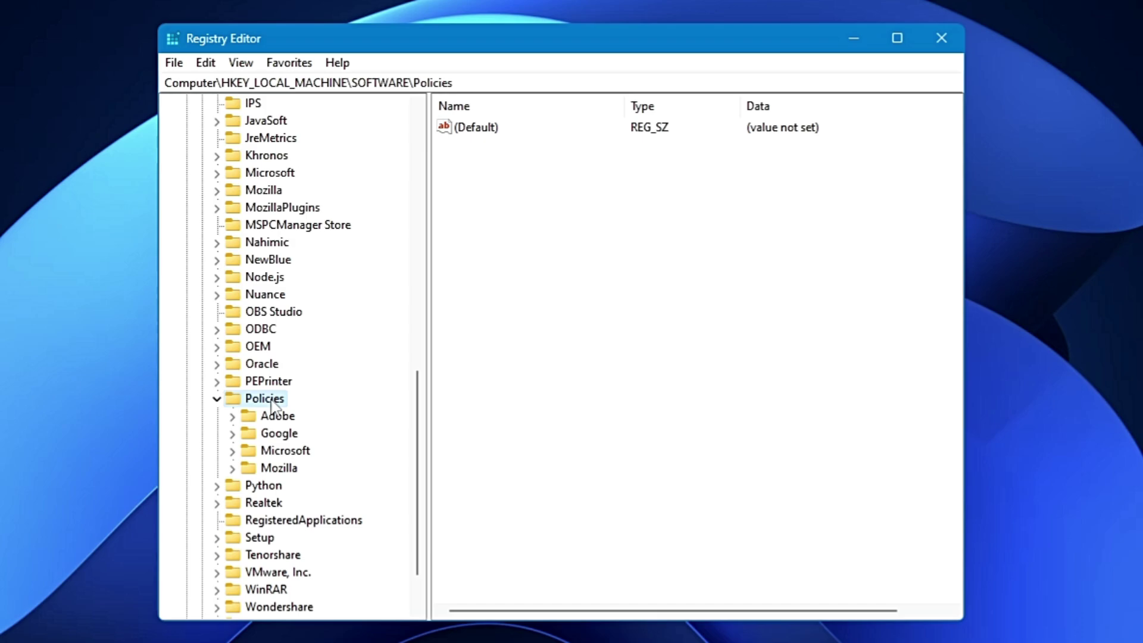
pyautogui.doubleClick(281, 452)
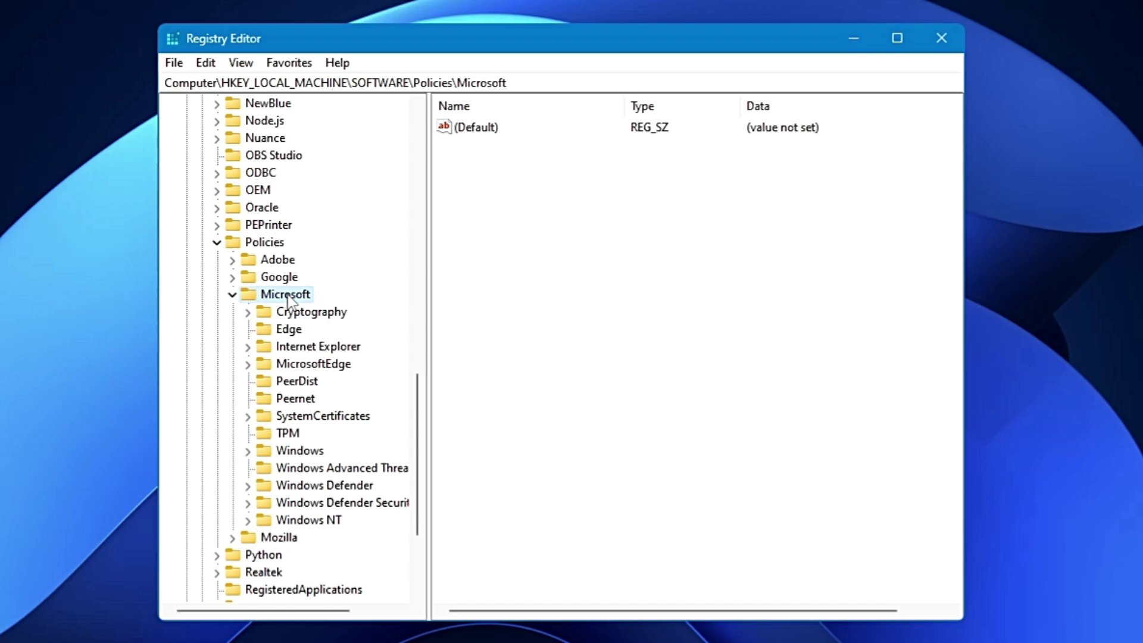
# - Create a new key named Dsh inside the Microsoft policies key
pyautogui.rightClick(288, 298)
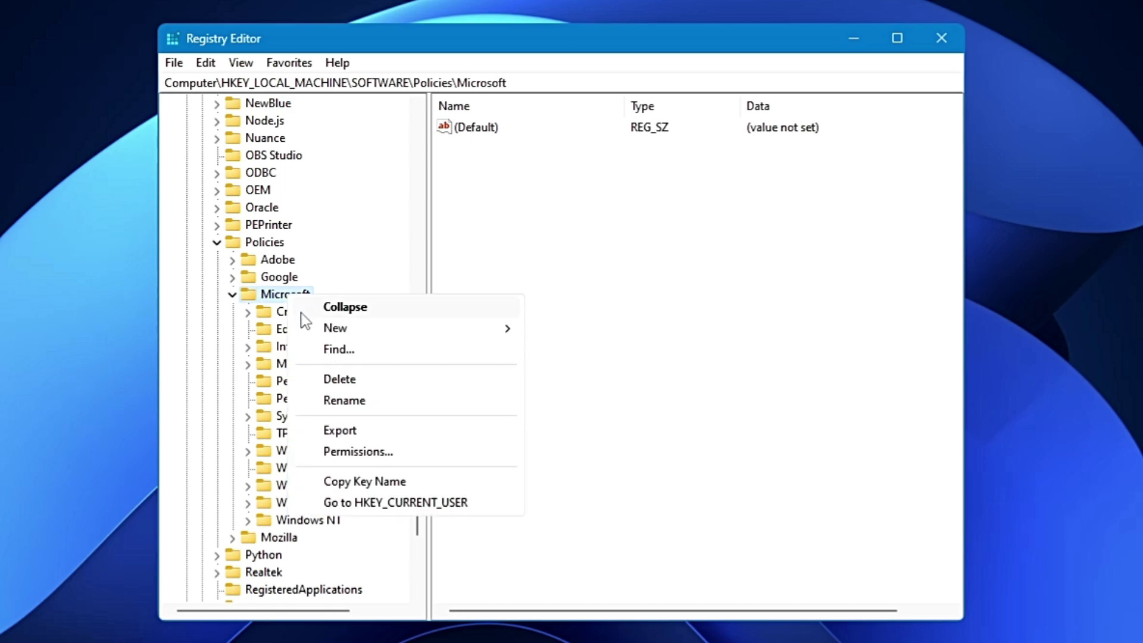
pyautogui.moveTo(329, 329)
pyautogui.click(600, 332)
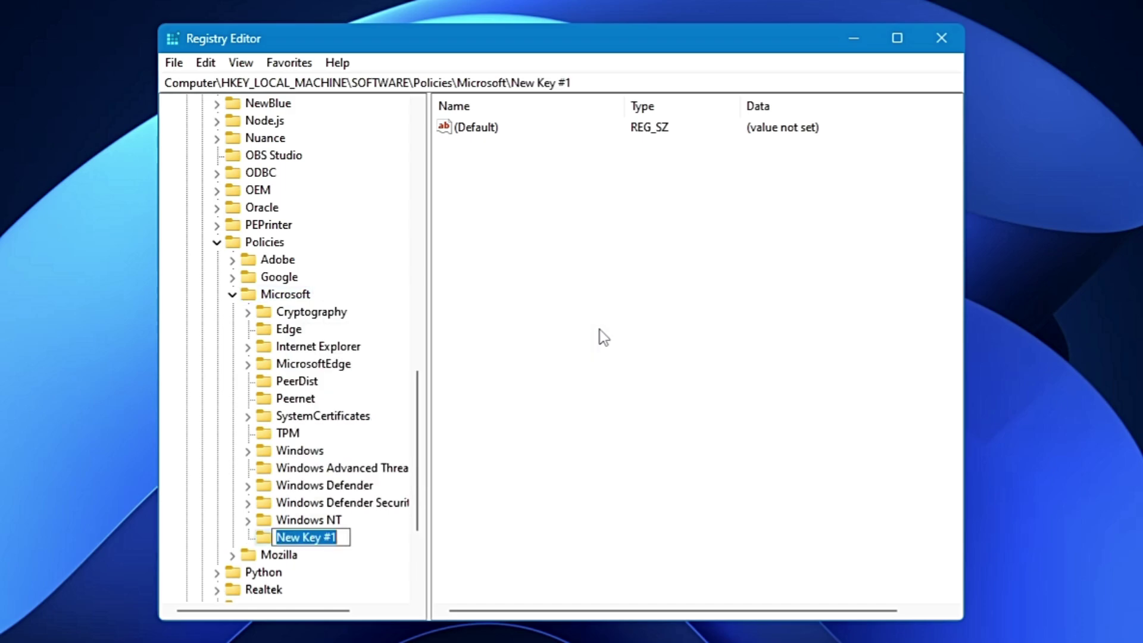
pyautogui.write('D')
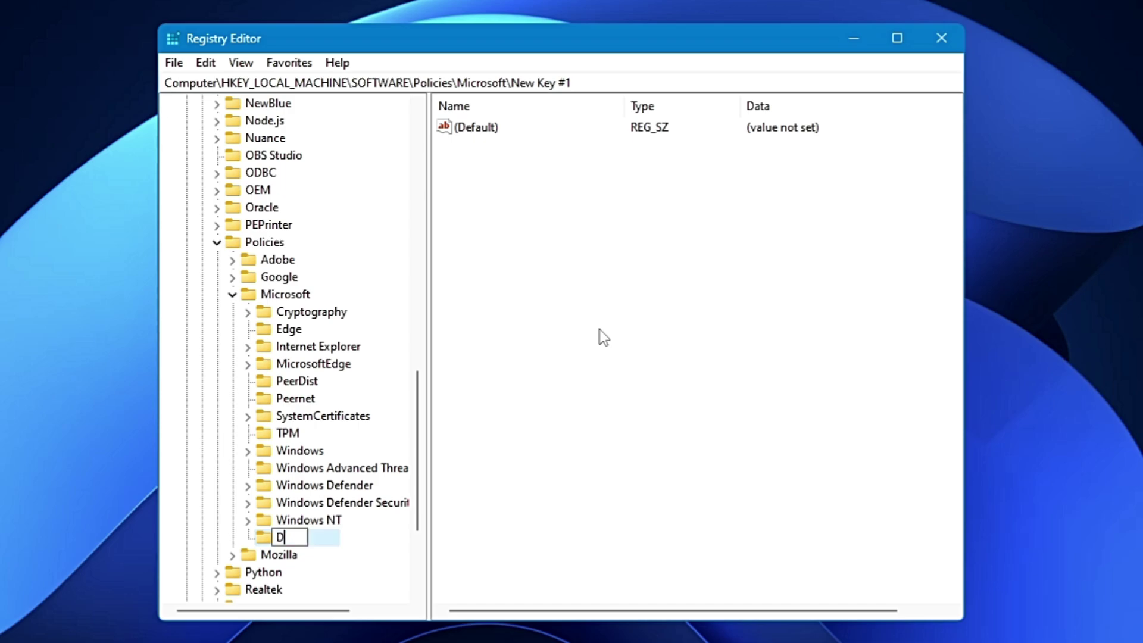
pyautogui.write('sh')
pyautogui.click(578, 341)
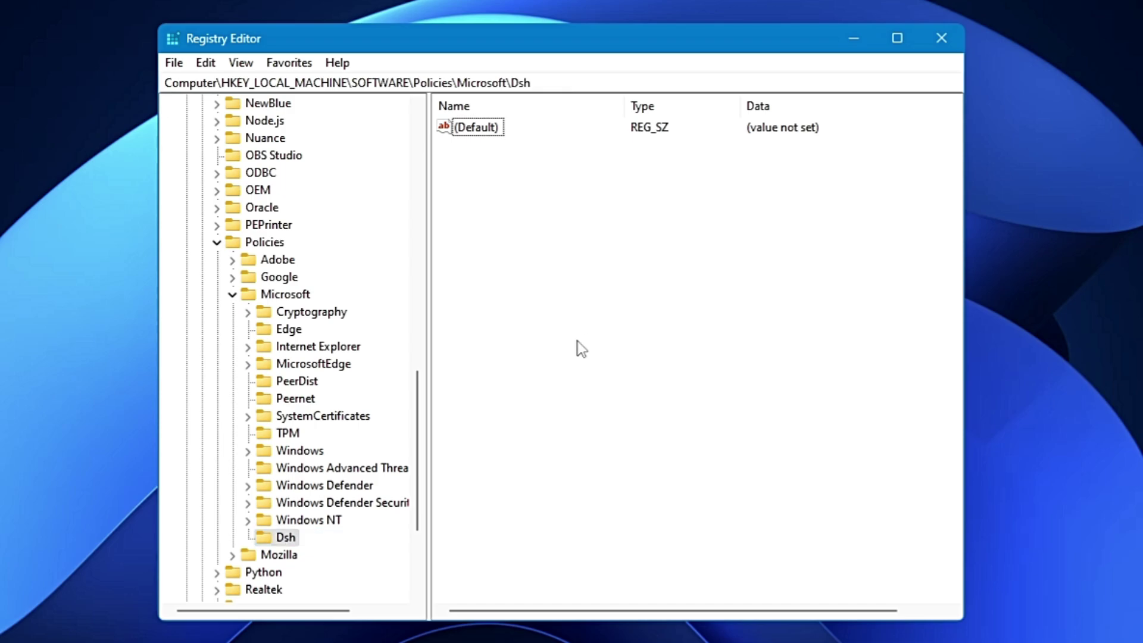
# - Create a DWORD (32-bit) value named AllowNewsAndInterests in the Dsh key and confirm its value data as 0
pyautogui.click(282, 539)
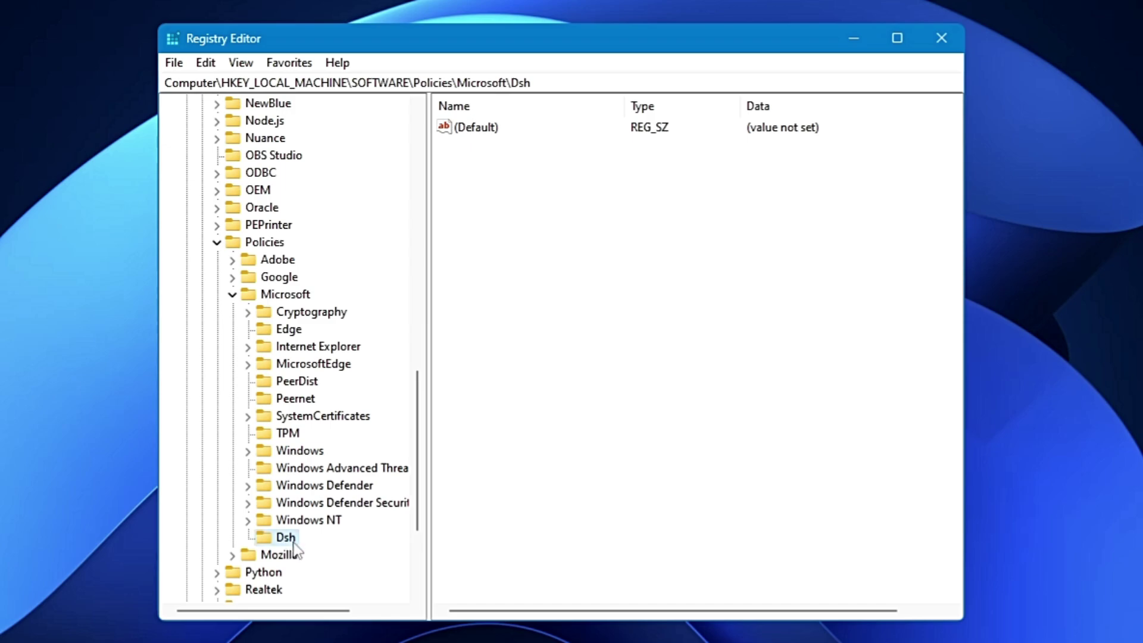
pyautogui.click(652, 355)
pyautogui.rightClick(542, 225)
pyautogui.moveTo(605, 244)
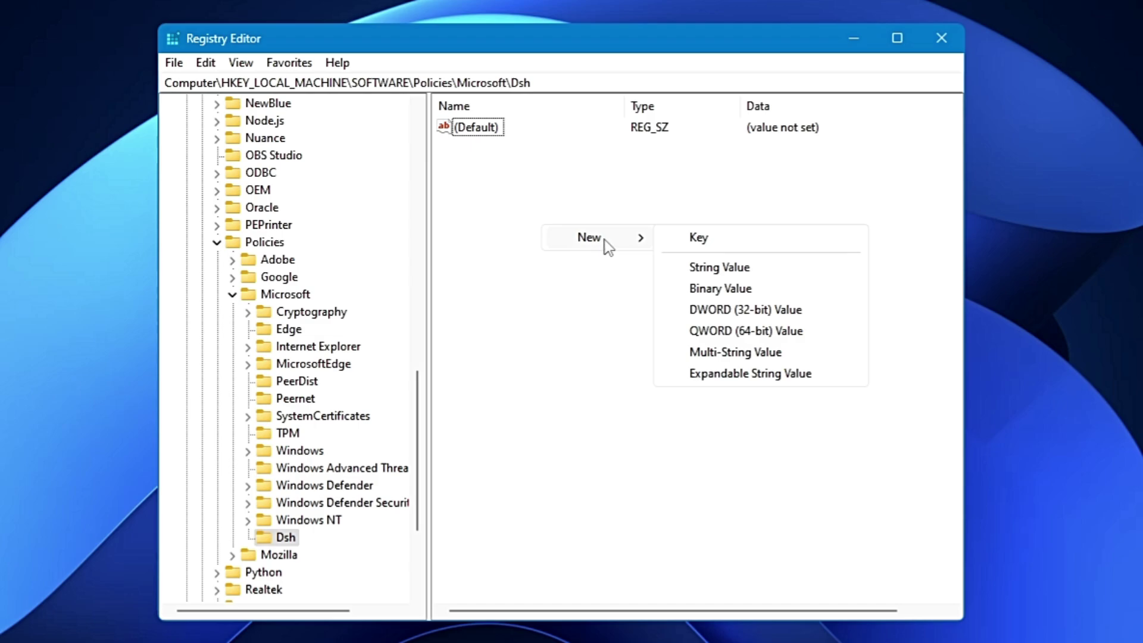
pyautogui.click(725, 310)
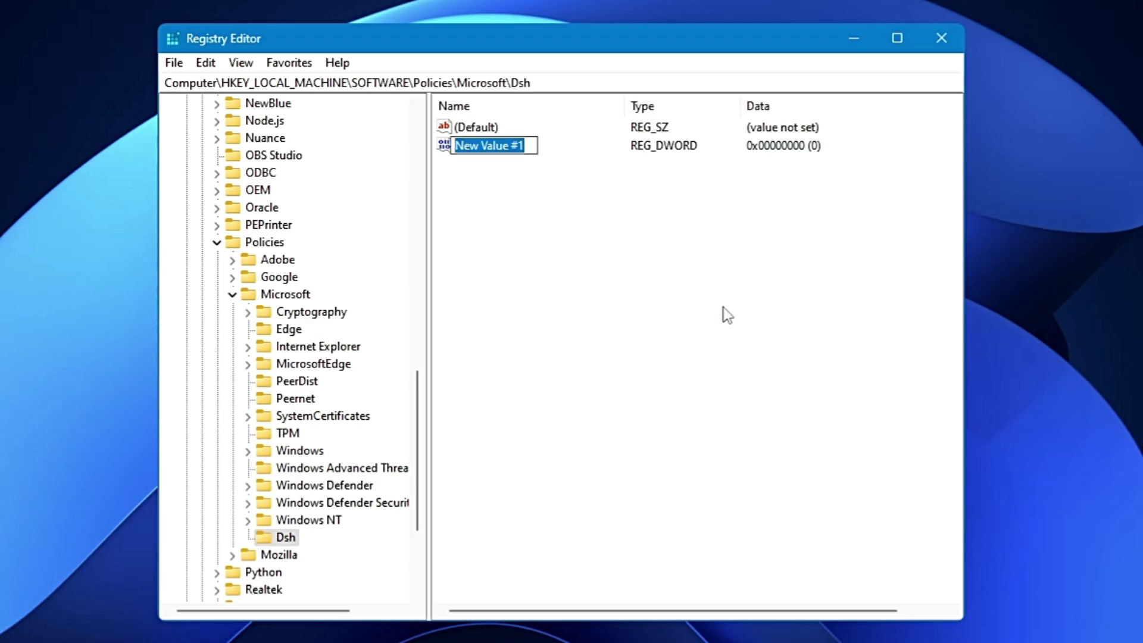
pyautogui.write('Allow')
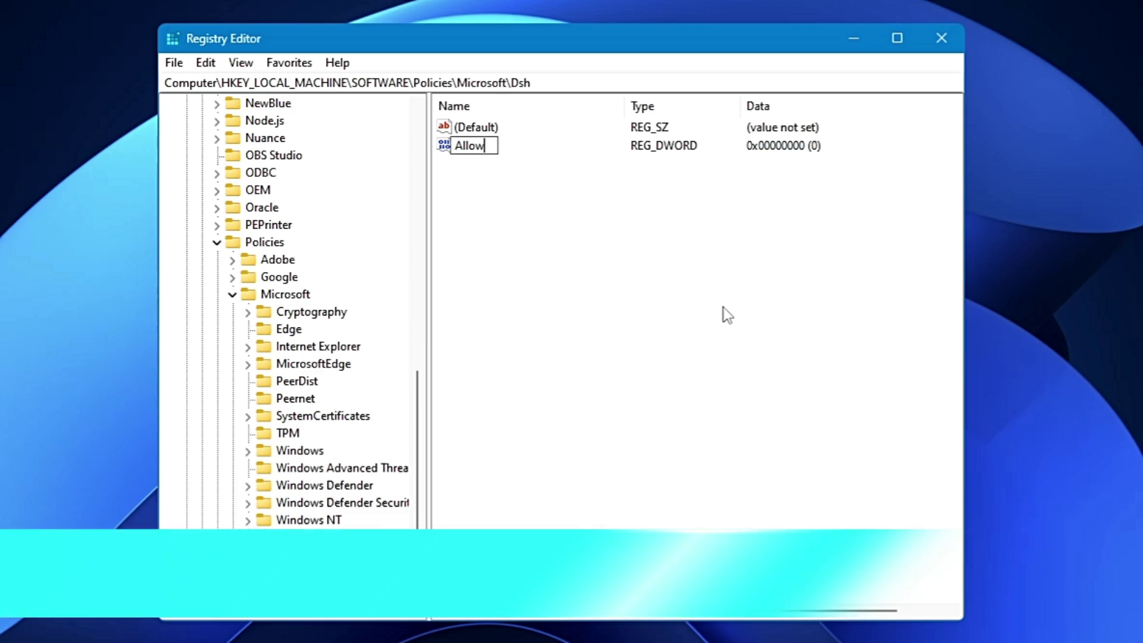
pyautogui.write('News')
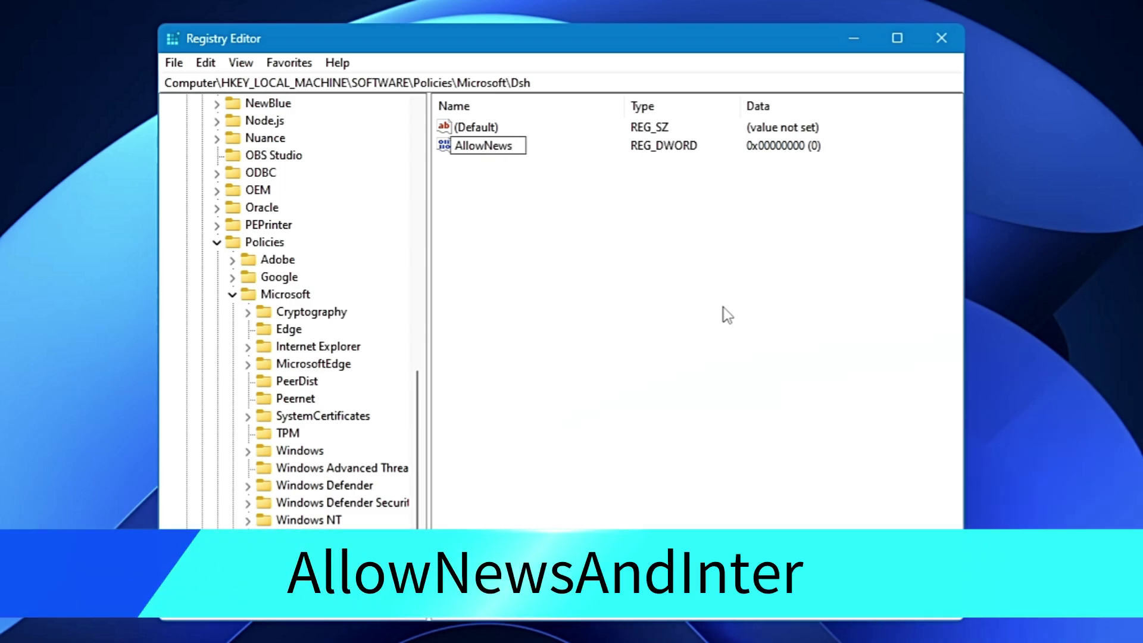
pyautogui.write('A')
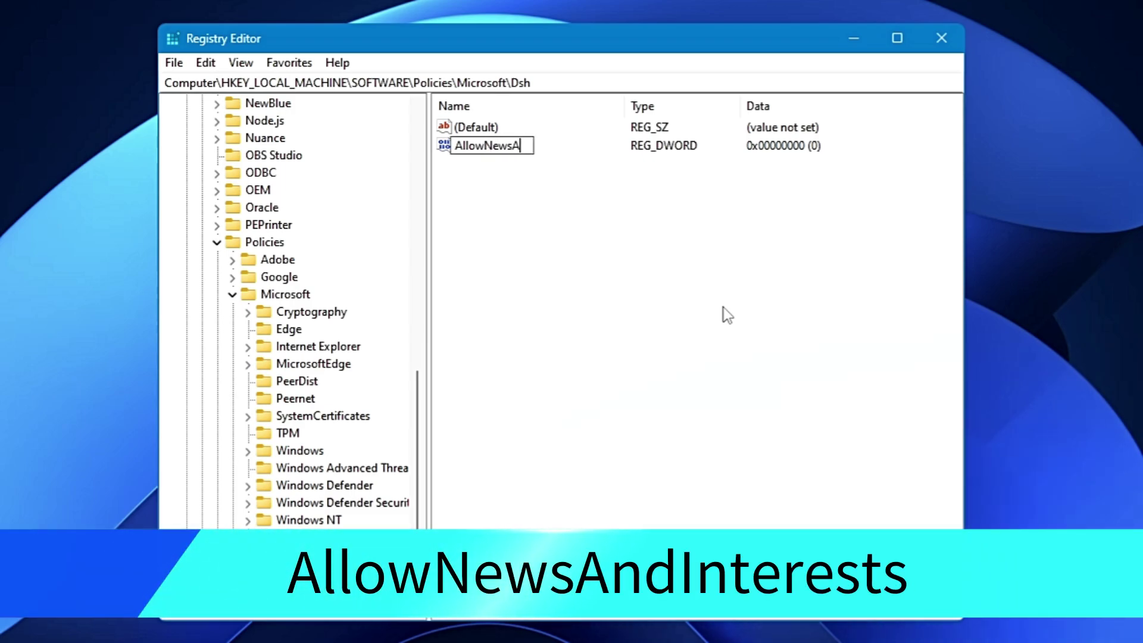
pyautogui.write('ndInterests')
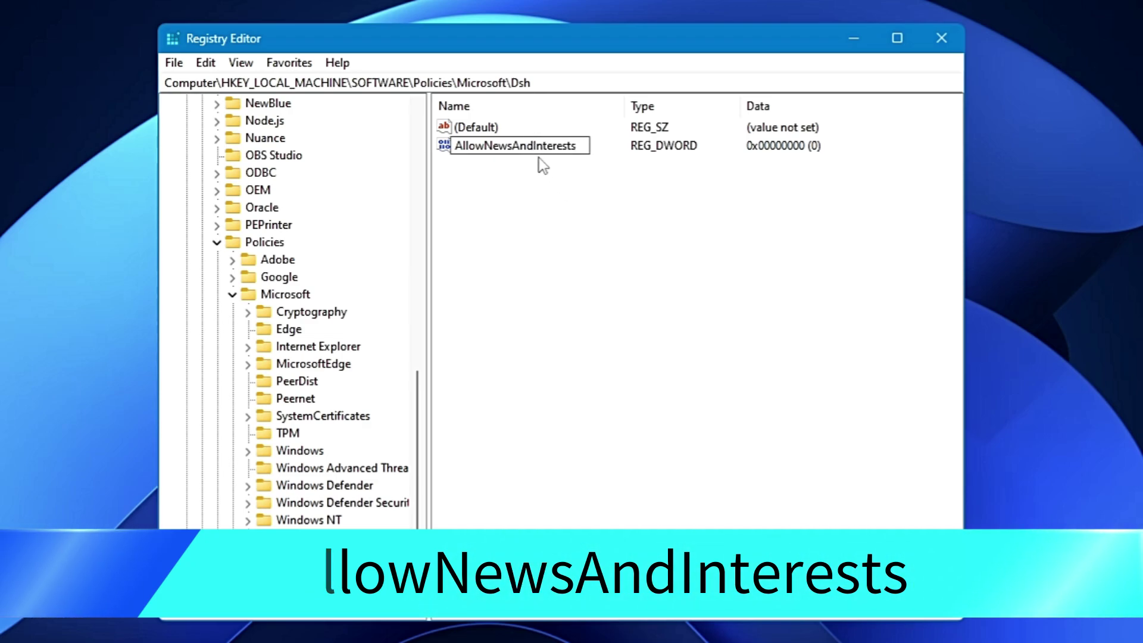
pyautogui.press('Return')
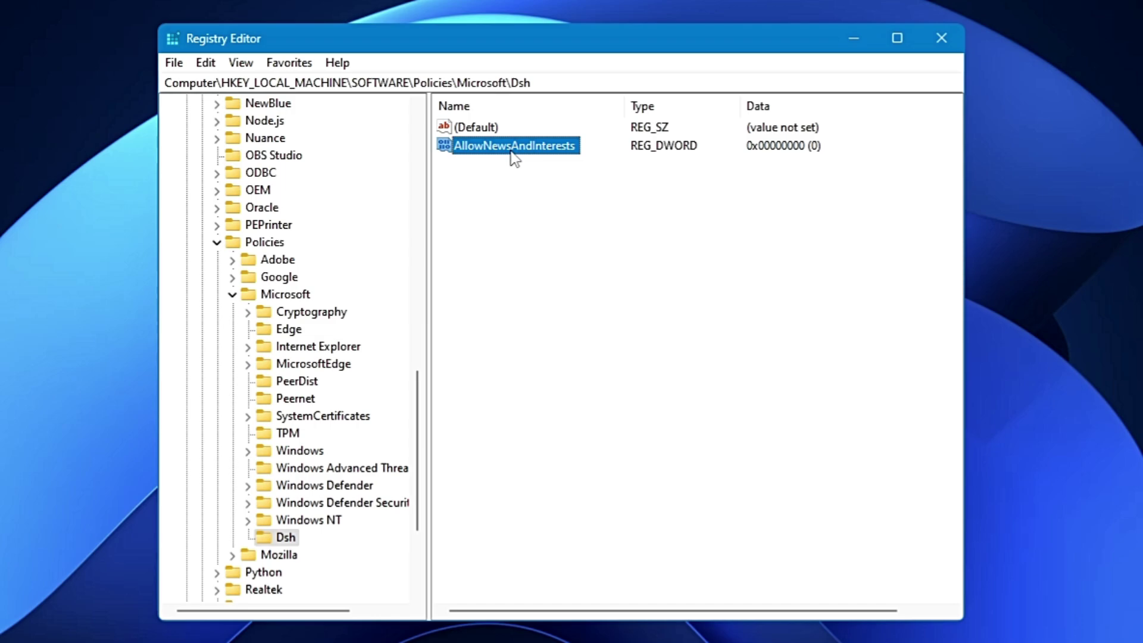
pyautogui.doubleClick(518, 149)
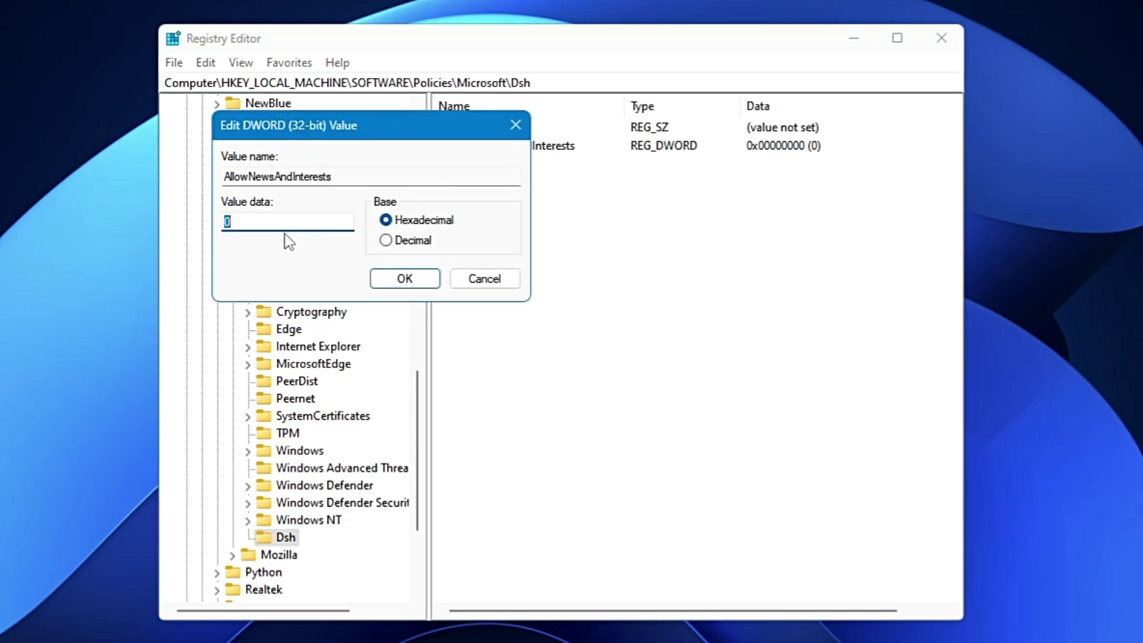
pyautogui.click(426, 279)
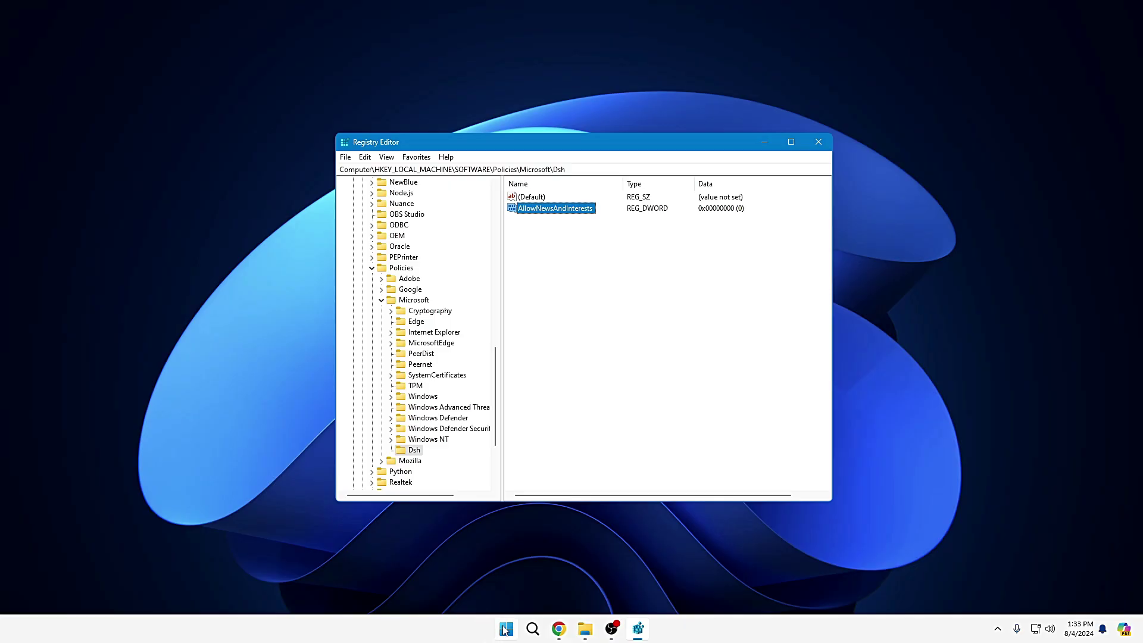
# - Open Task Manager and bring up the available actions for the upper Windows Explorer process
pyautogui.rightClick(505, 629)
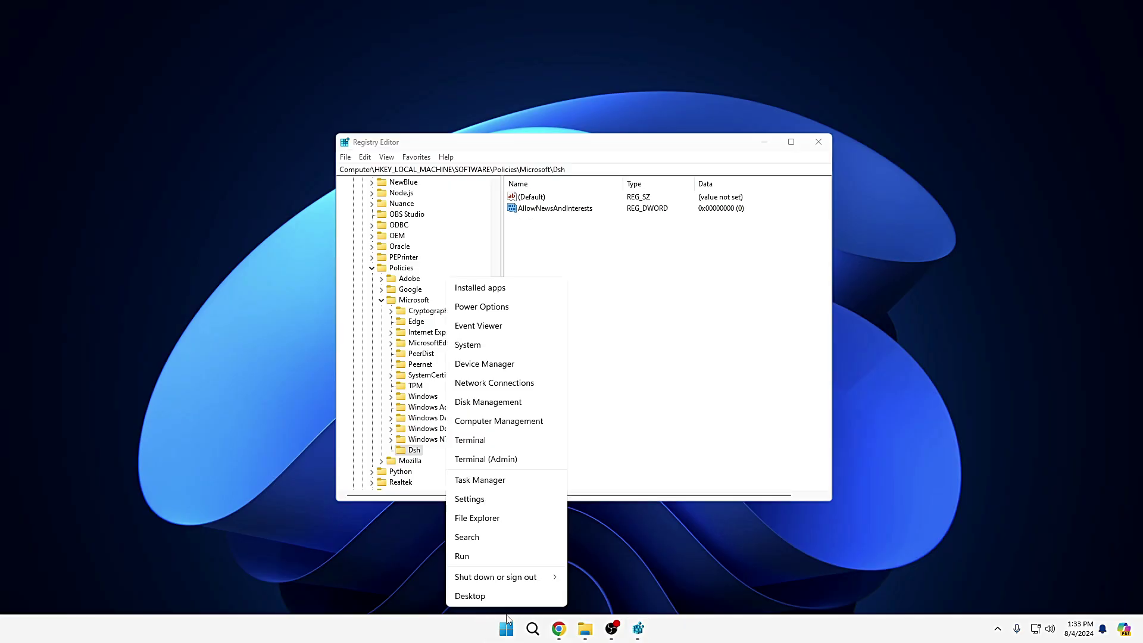
pyautogui.click(487, 483)
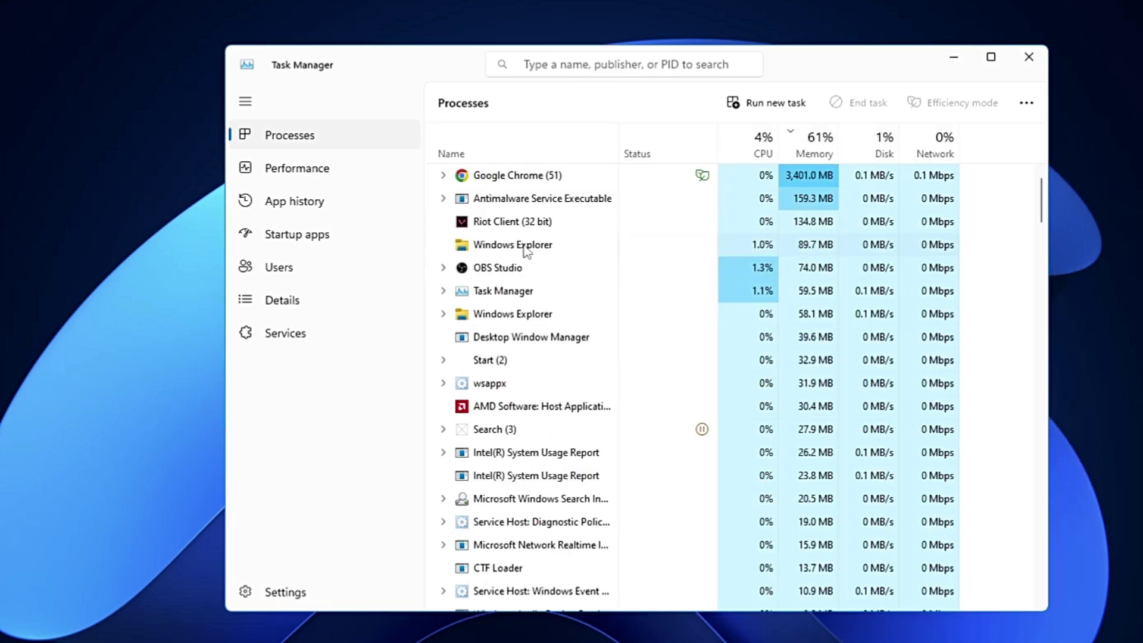
pyautogui.rightClick(524, 246)
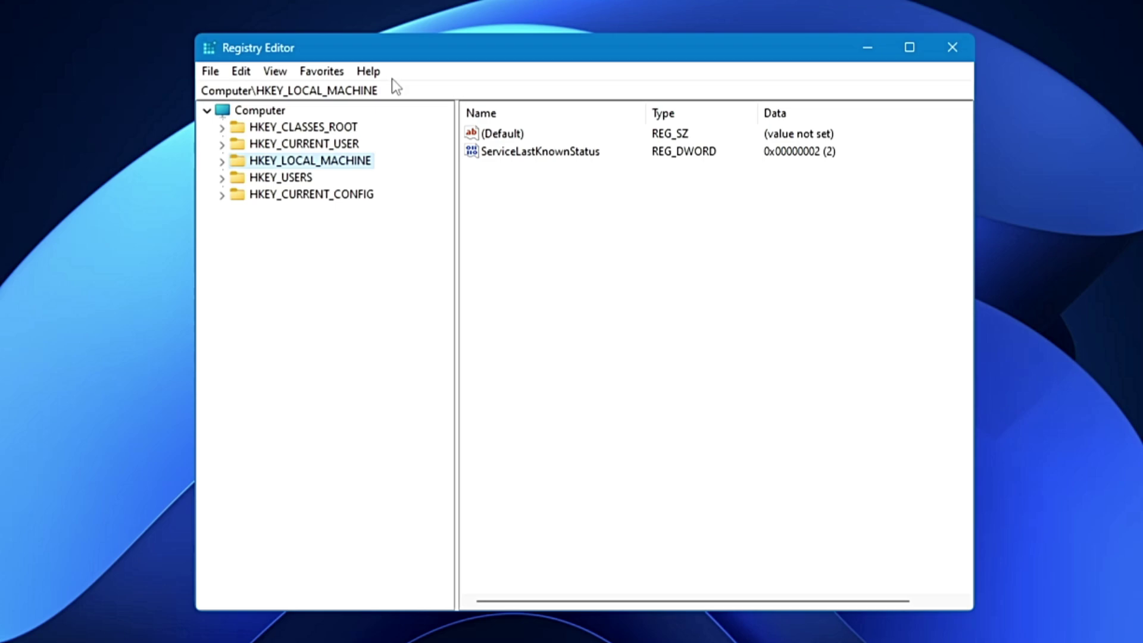
# - In Registry Editor, expand the tree to HKEY_LOCAL_MACHINE\SOFTWARE\Microsoft
pyautogui.moveTo(388, 56); pyautogui.dragTo(412, 68)
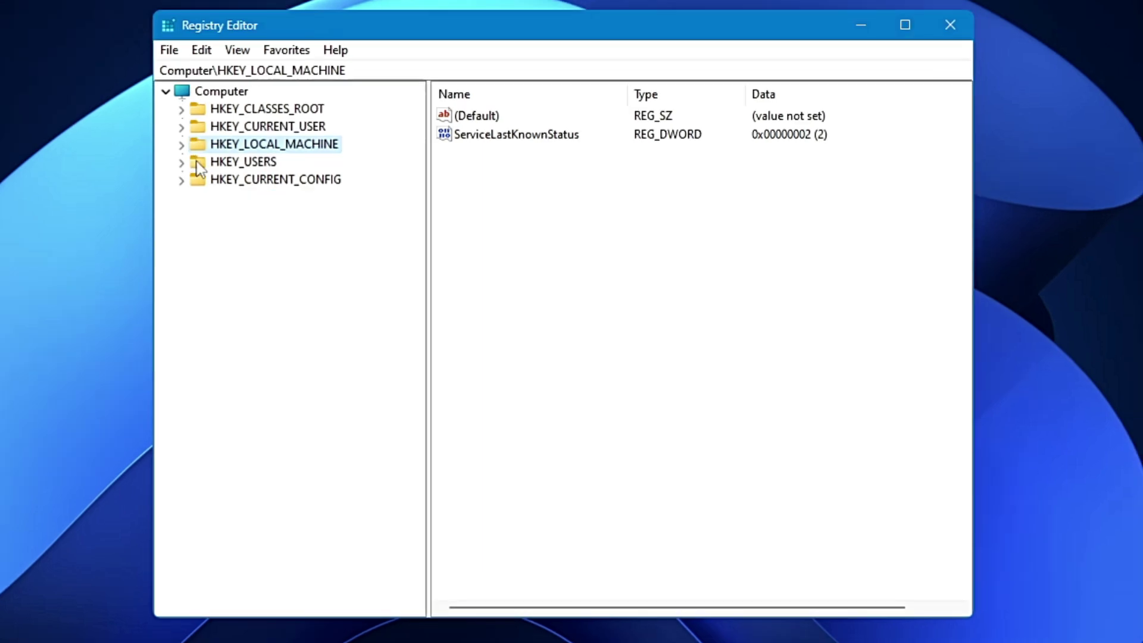
pyautogui.doubleClick(247, 145)
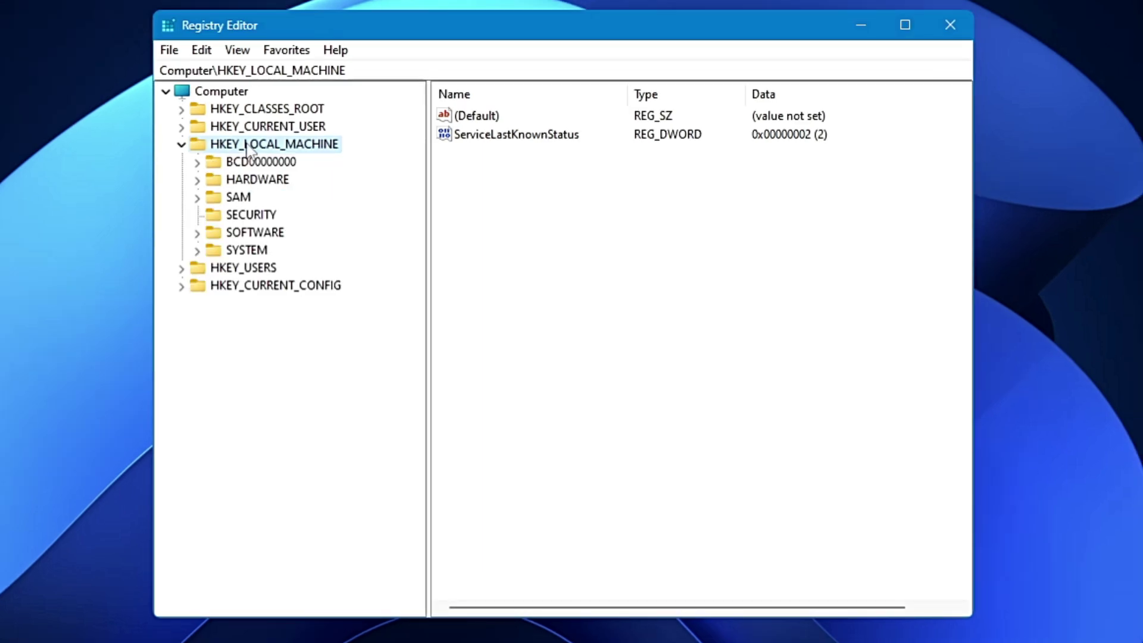
pyautogui.doubleClick(258, 234)
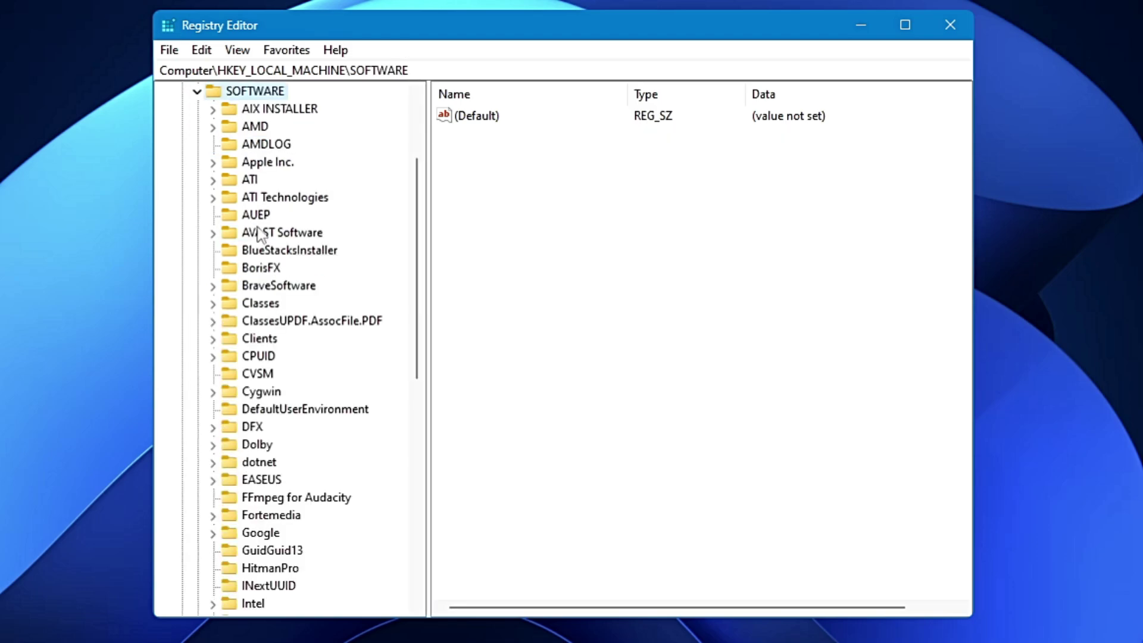
pyautogui.scroll(-7, 262, 244)
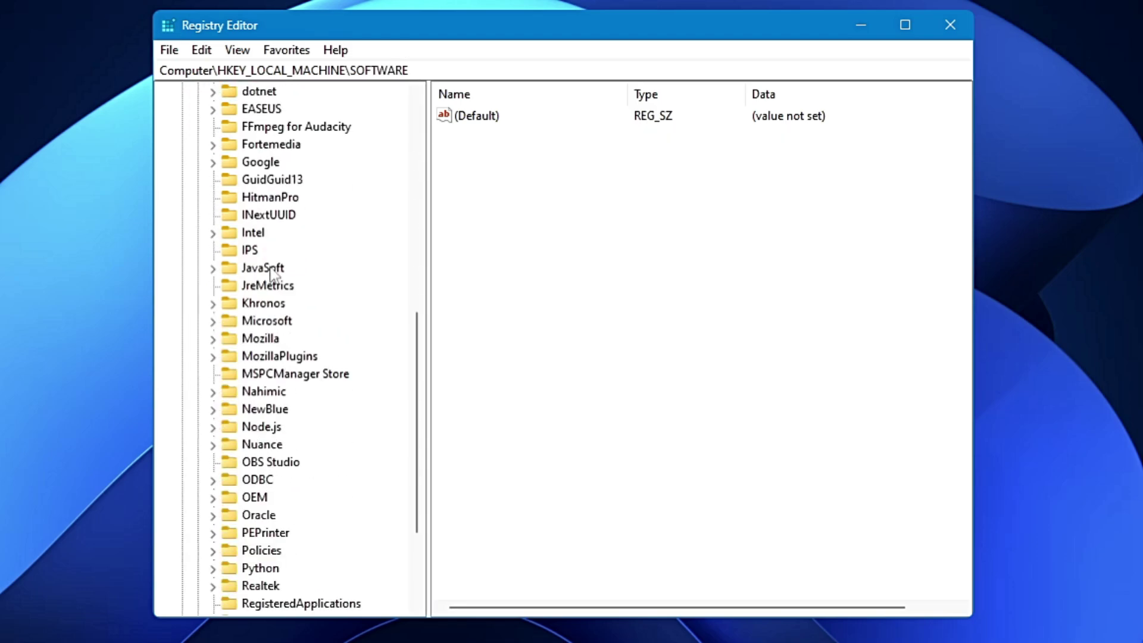
pyautogui.doubleClick(280, 322)
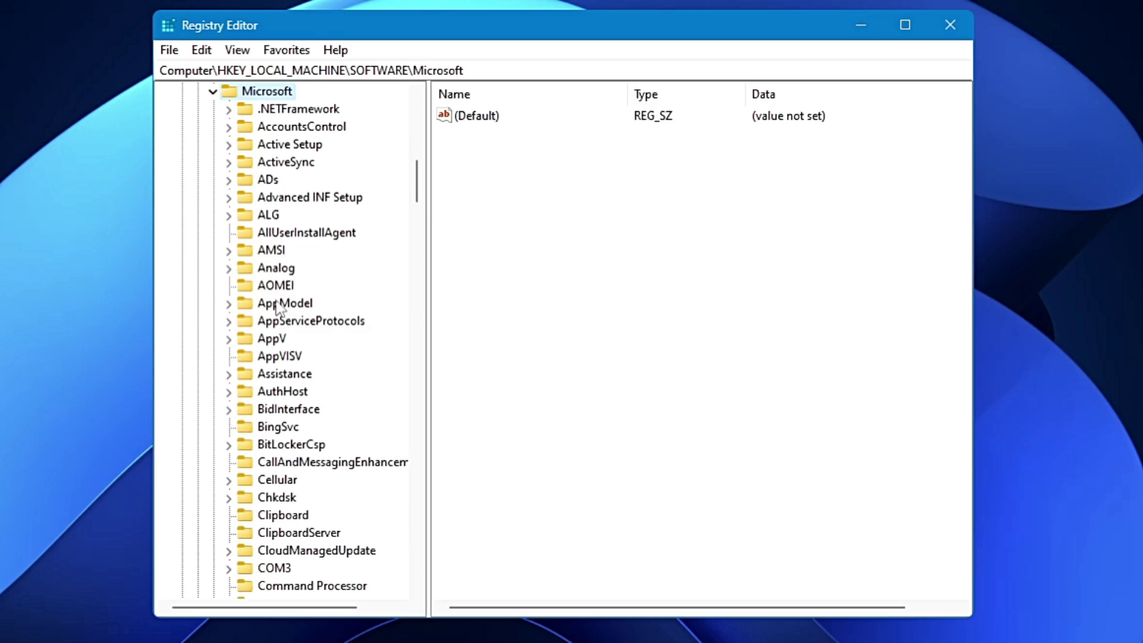
# - Expand the Windows key inside the Microsoft key and open its CurrentVersion subkey
pyautogui.click(271, 250)
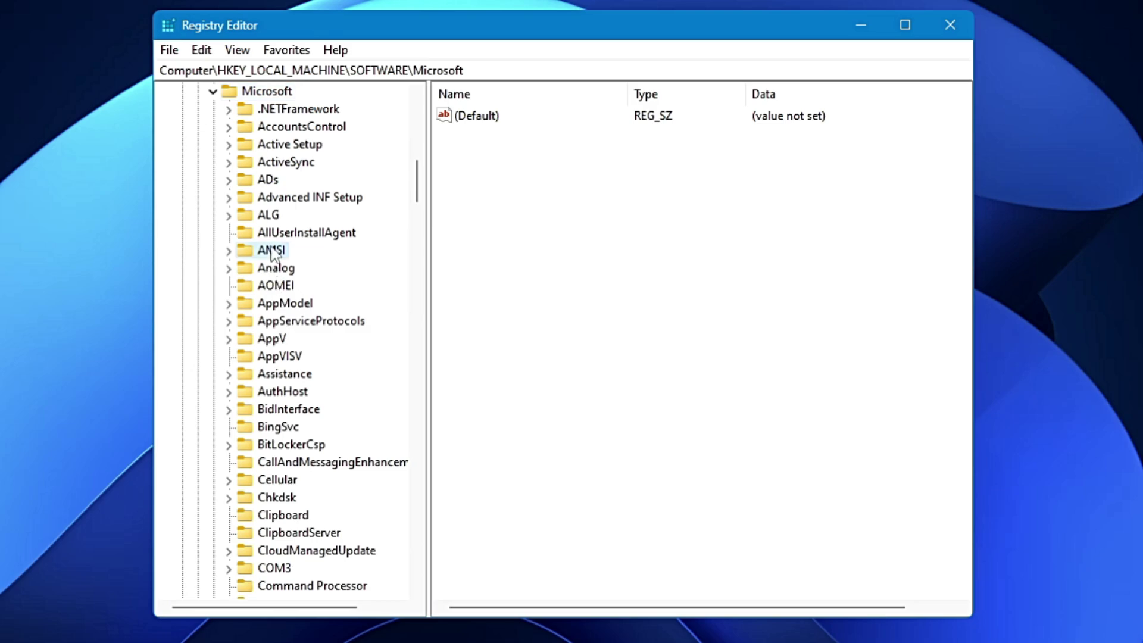
pyautogui.press('w')
pyautogui.scroll(-5, 271, 253)
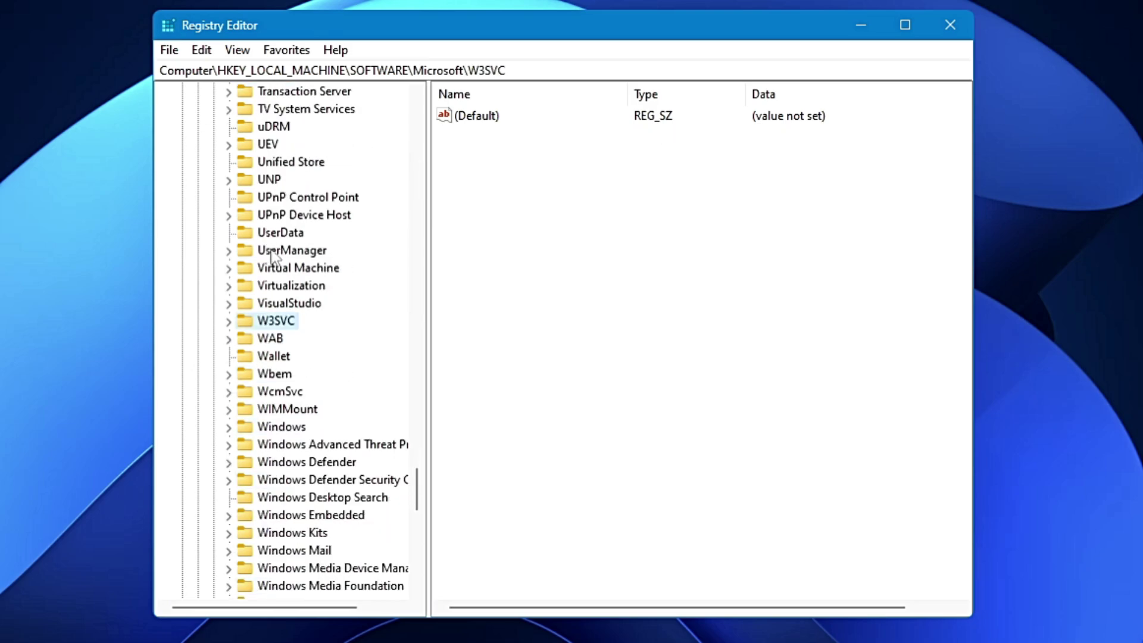
pyautogui.scroll(-1, 270, 256)
pyautogui.click(292, 375)
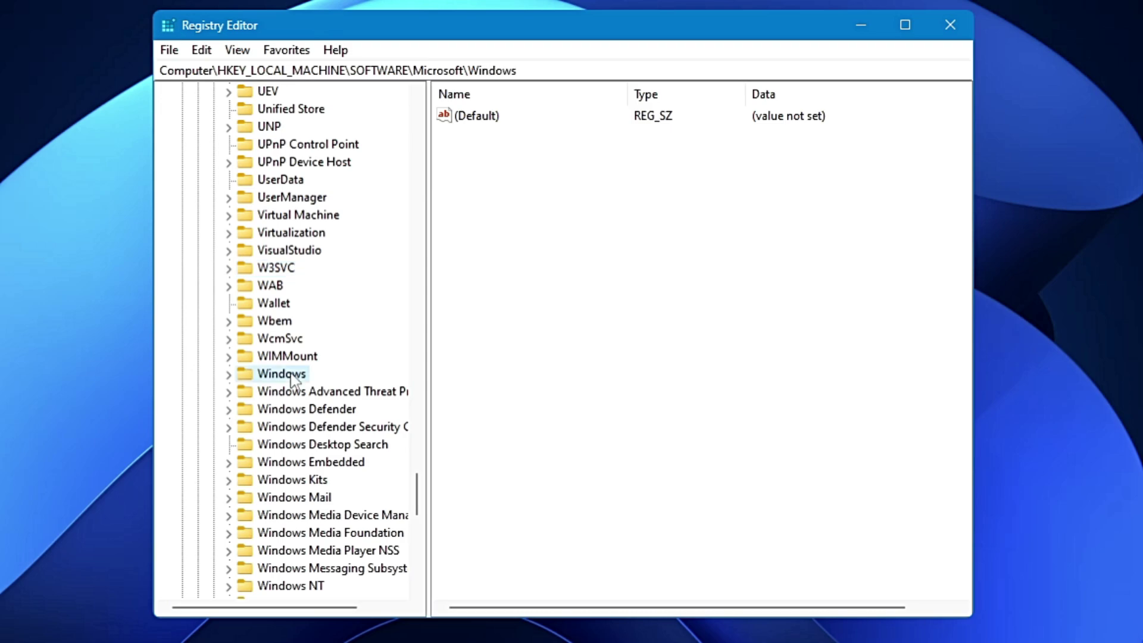
pyautogui.doubleClick(292, 376)
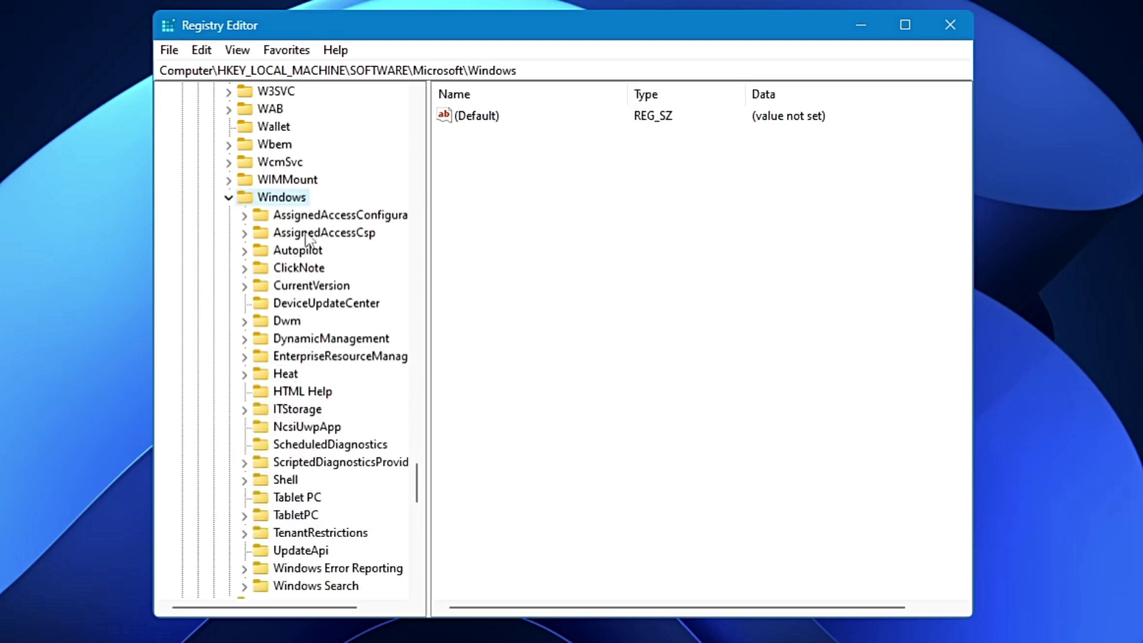
pyautogui.doubleClick(314, 287)
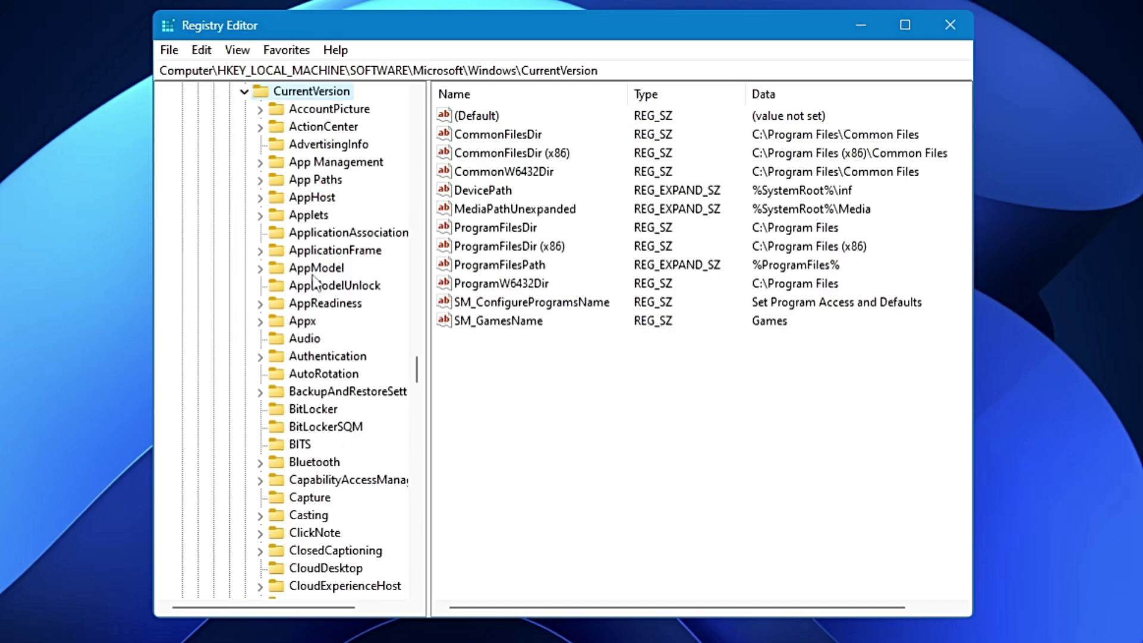
# - Expand the Policies key under CurrentVersion and select its System subkey
pyautogui.scroll(-10, 313, 292)
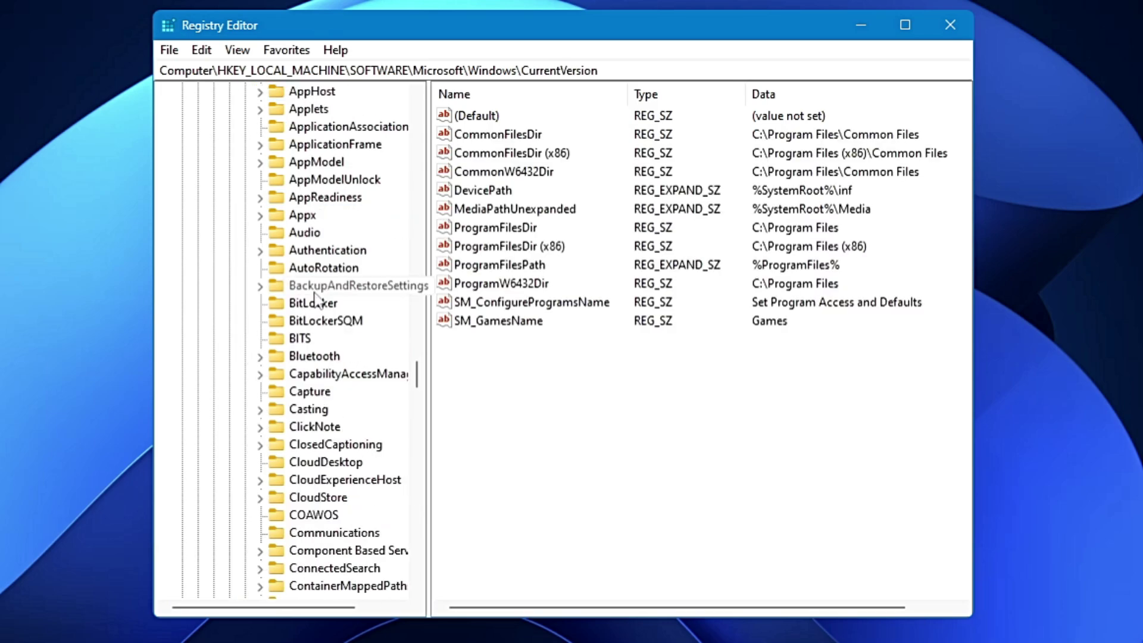
pyautogui.scroll(-18, 315, 304)
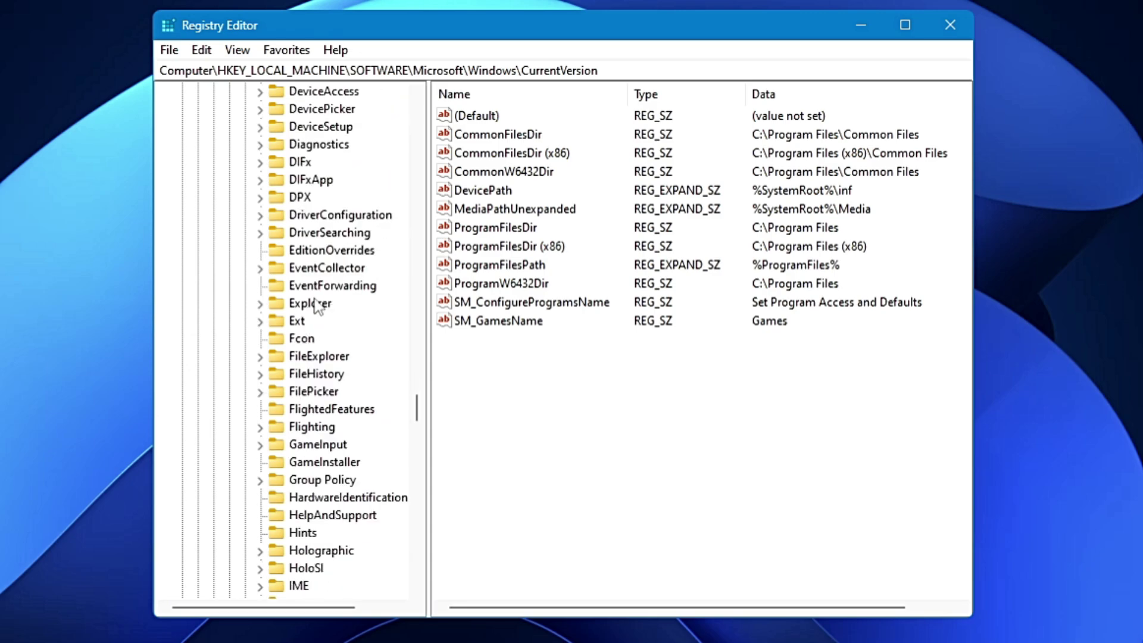
pyautogui.click(318, 375)
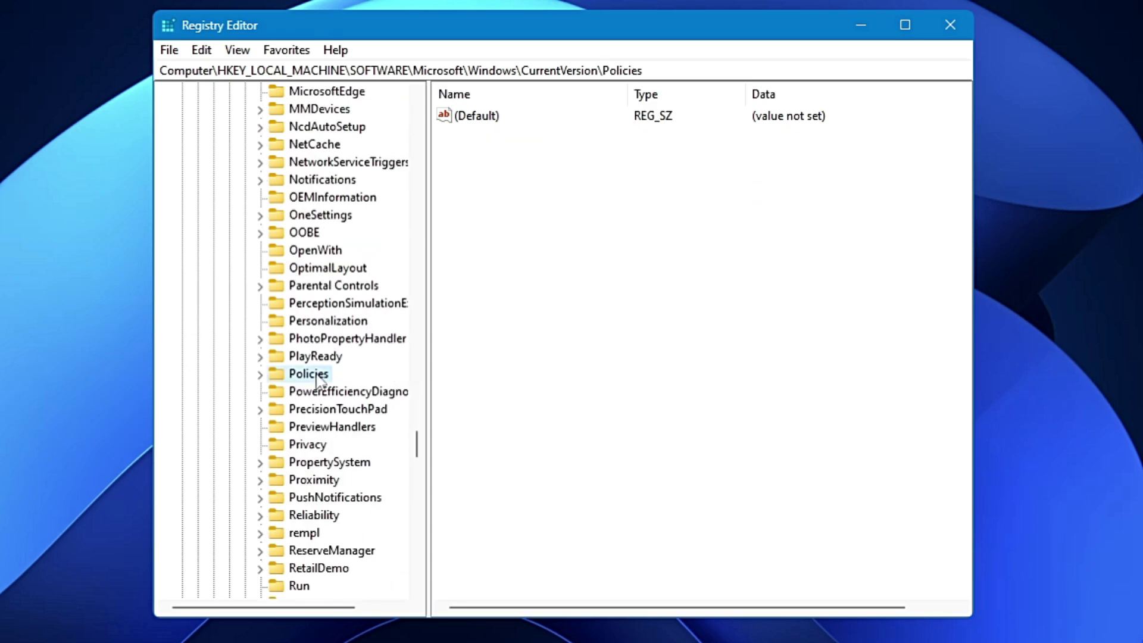
pyautogui.doubleClick(317, 375)
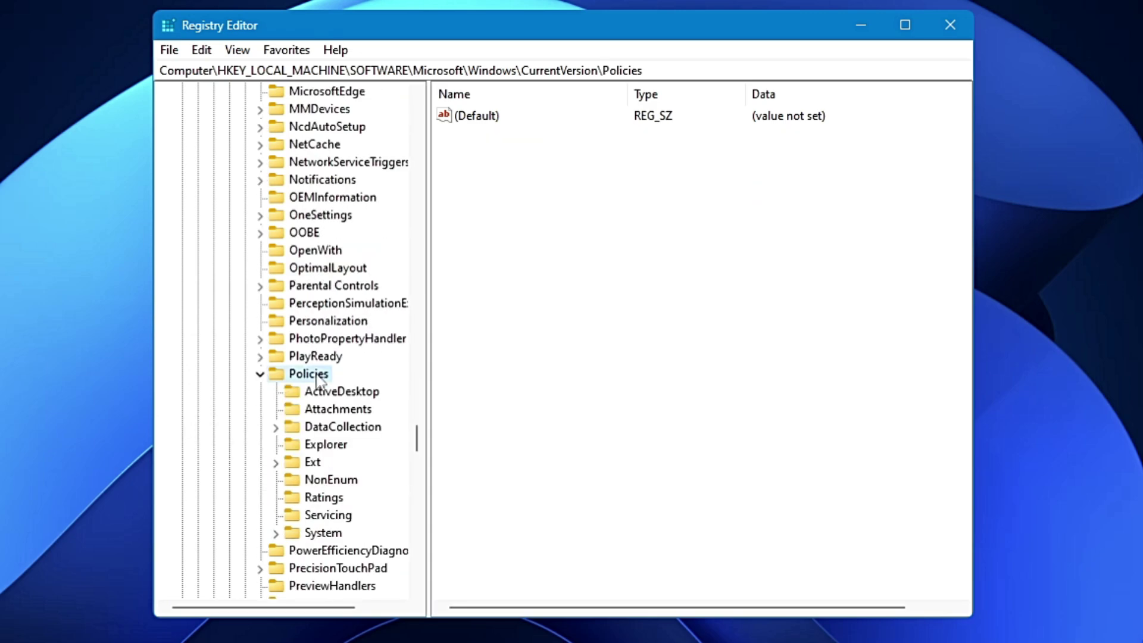
pyautogui.click(325, 532)
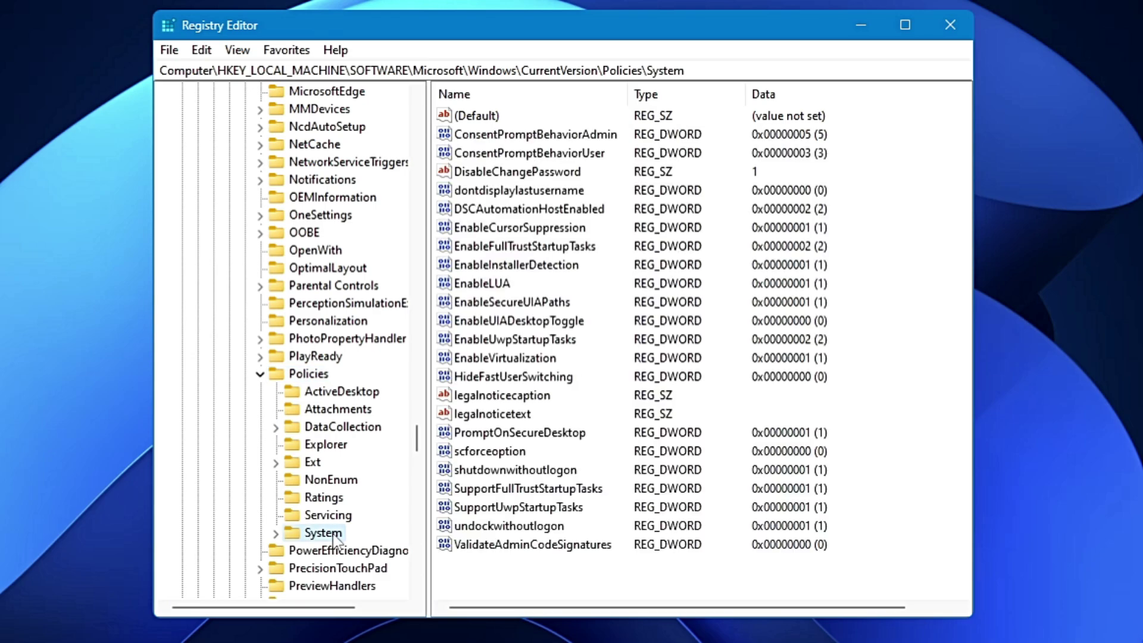
# - Create a DWORD (32-bit) value named verbosestatus in the Policies\System key
pyautogui.scroll(-1, 334, 538)
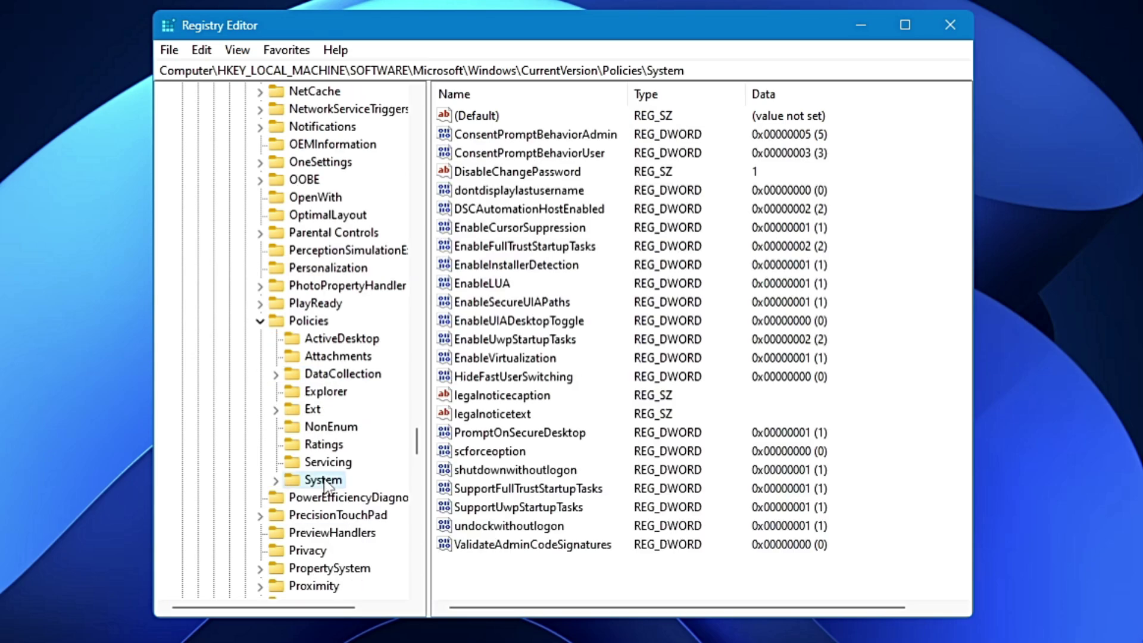
pyautogui.hscroll(2, 523, 556)
pyautogui.hscroll(-2, 530, 566)
pyautogui.rightClick(519, 570)
pyautogui.moveTo(565, 582)
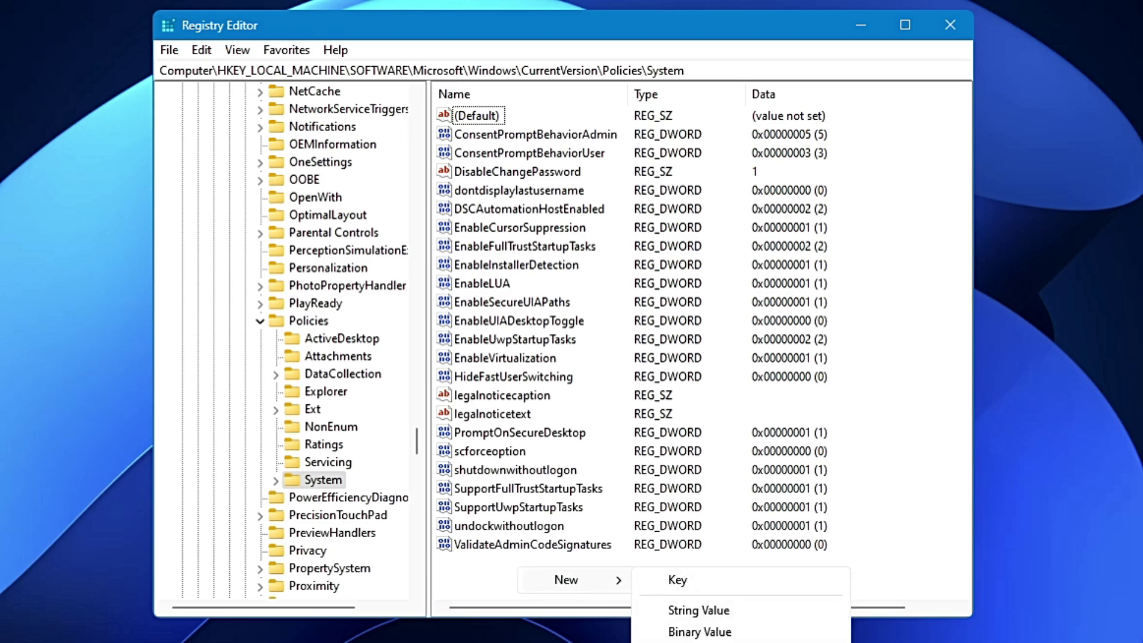
pyautogui.press('d')
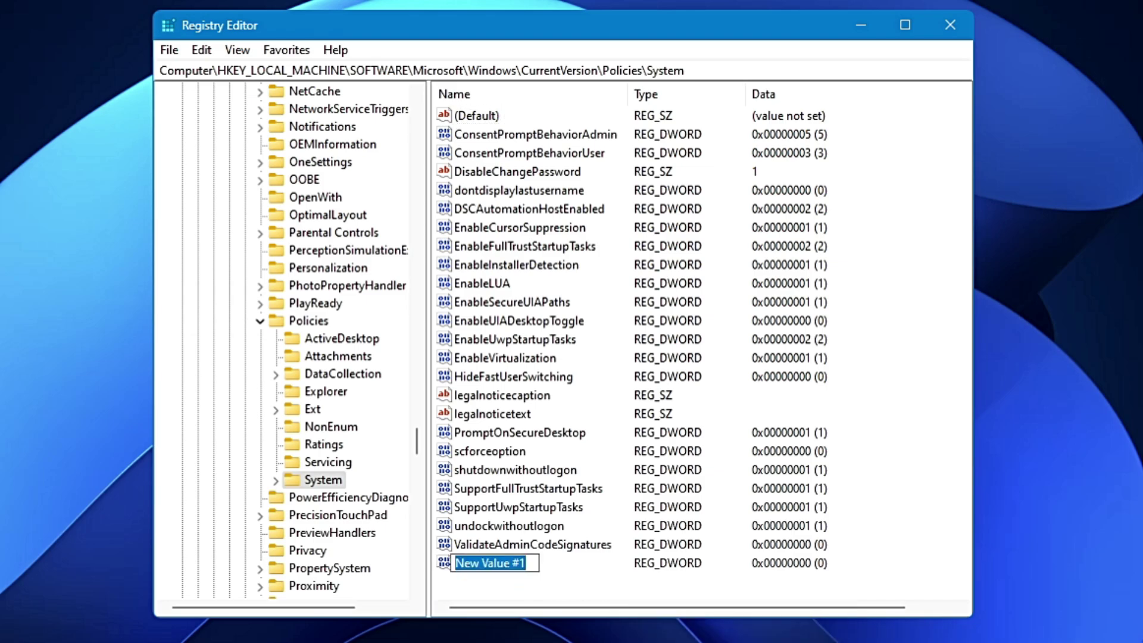
pyautogui.write('ver')
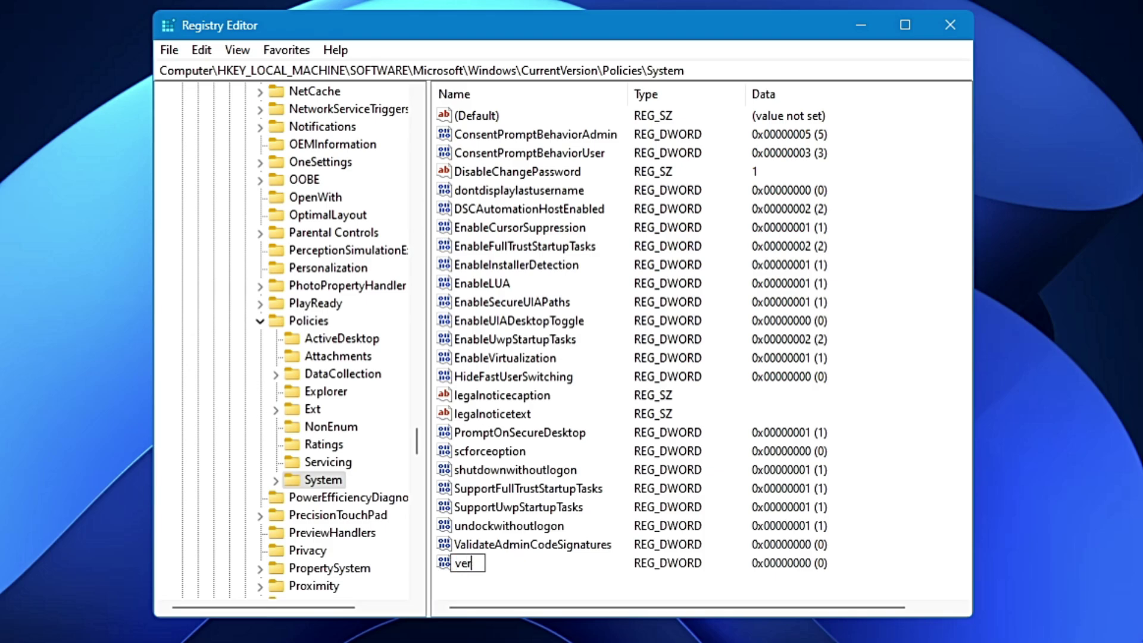
pyautogui.write('bosestatus')
pyautogui.press('Return')
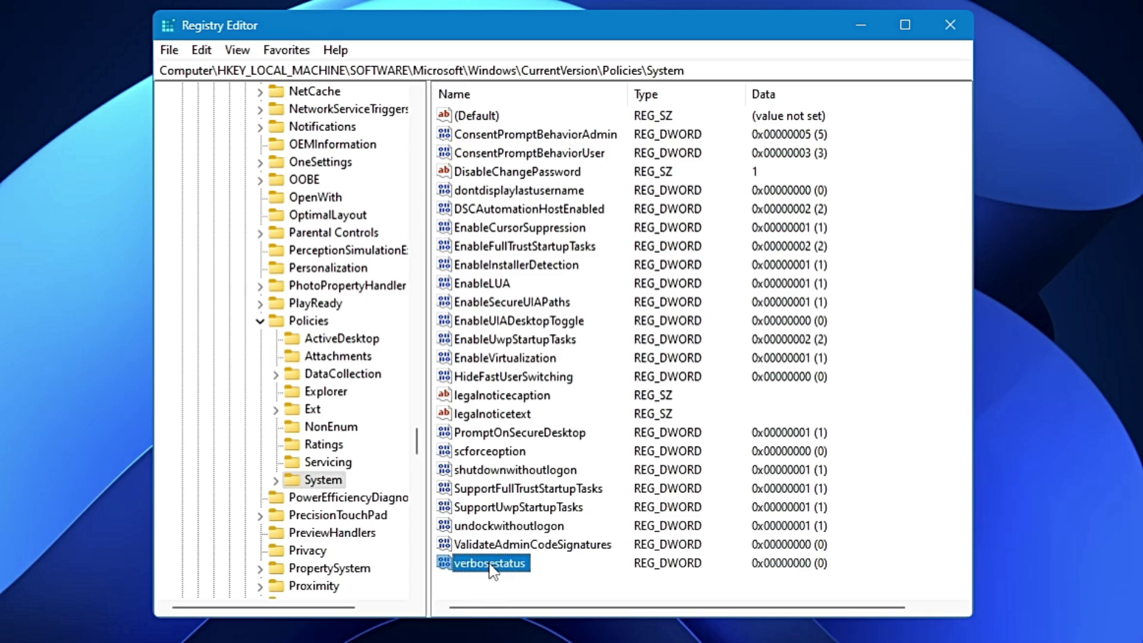
# - Set the value data of verbosestatus to 1 and confirm the change
pyautogui.doubleClick(492, 563)
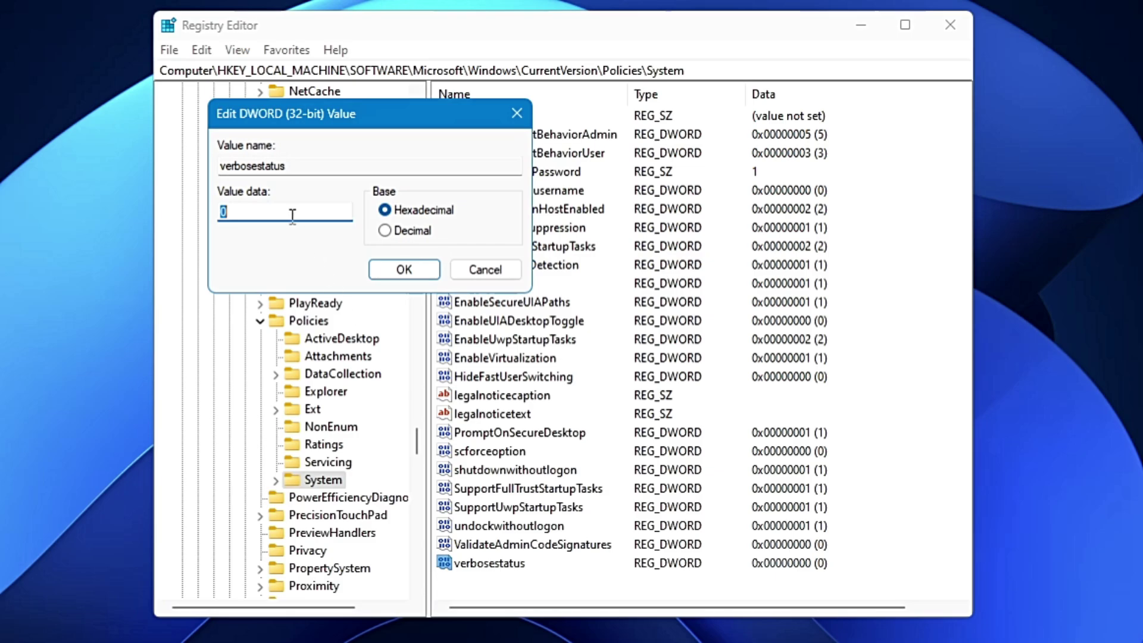
pyautogui.write('1')
pyautogui.click(400, 271)
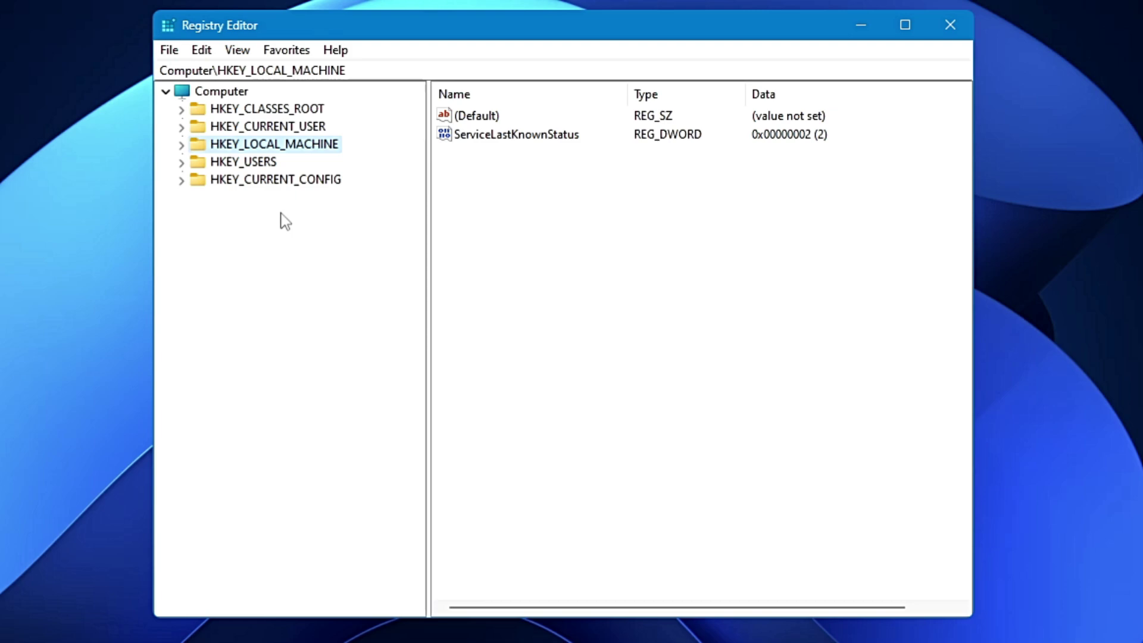
# - Expand HKEY_LOCAL_MACHINE, its SOFTWARE key and the Microsoft key inside it
pyautogui.doubleClick(235, 146)
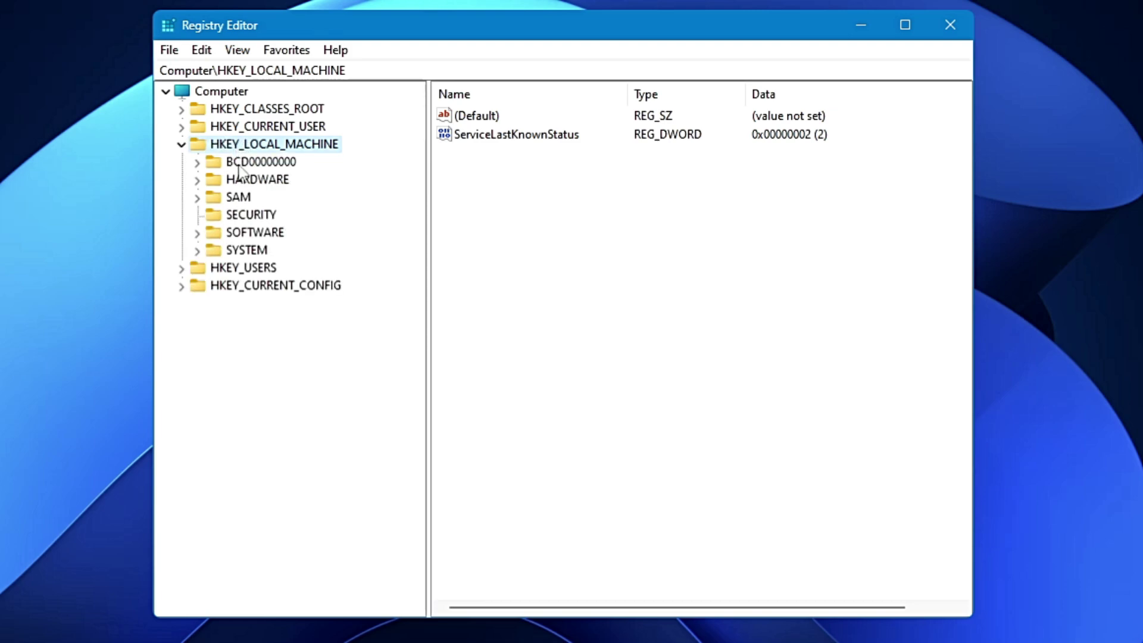
pyautogui.doubleClick(249, 234)
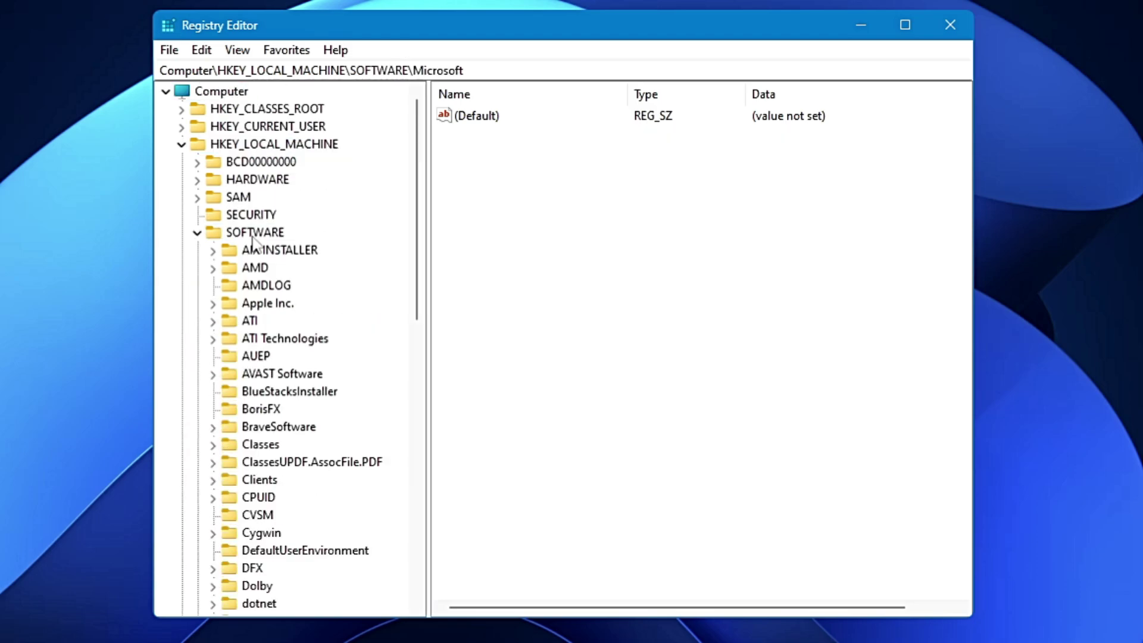
pyautogui.scroll(-7, 253, 241)
pyautogui.scroll(-2, 266, 334)
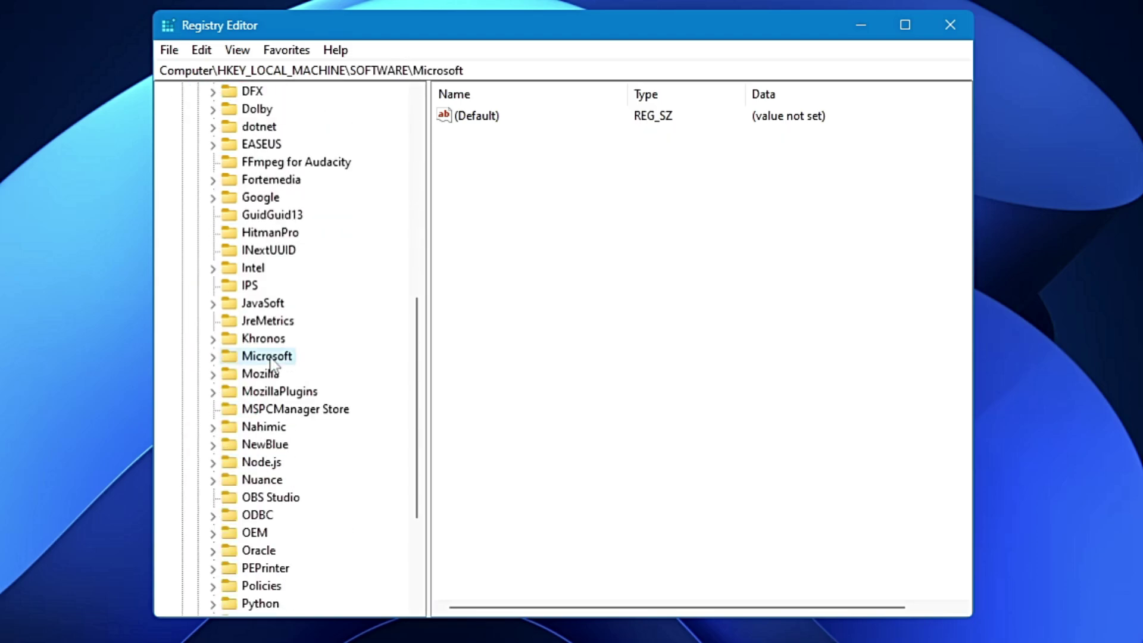
pyautogui.scroll(-1, 269, 361)
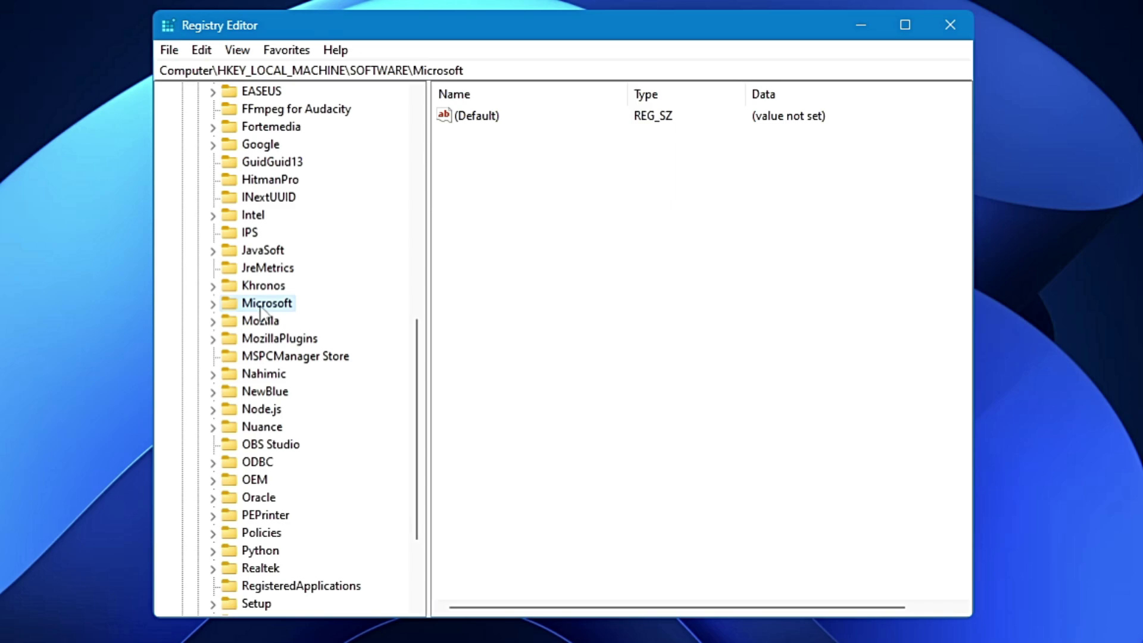
pyautogui.doubleClick(270, 304)
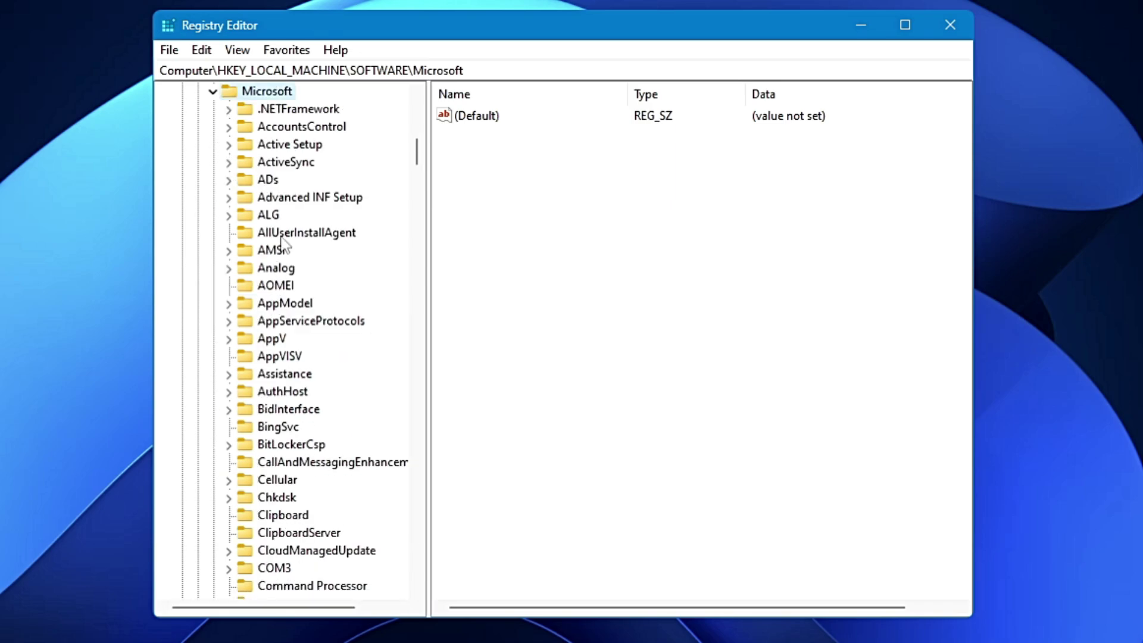
# - Find the Windows NT key inside the Microsoft key and expand it together with its CurrentVersion subkey
pyautogui.click(280, 218)
pyautogui.press('w')
pyautogui.scroll(-5, 299, 291)
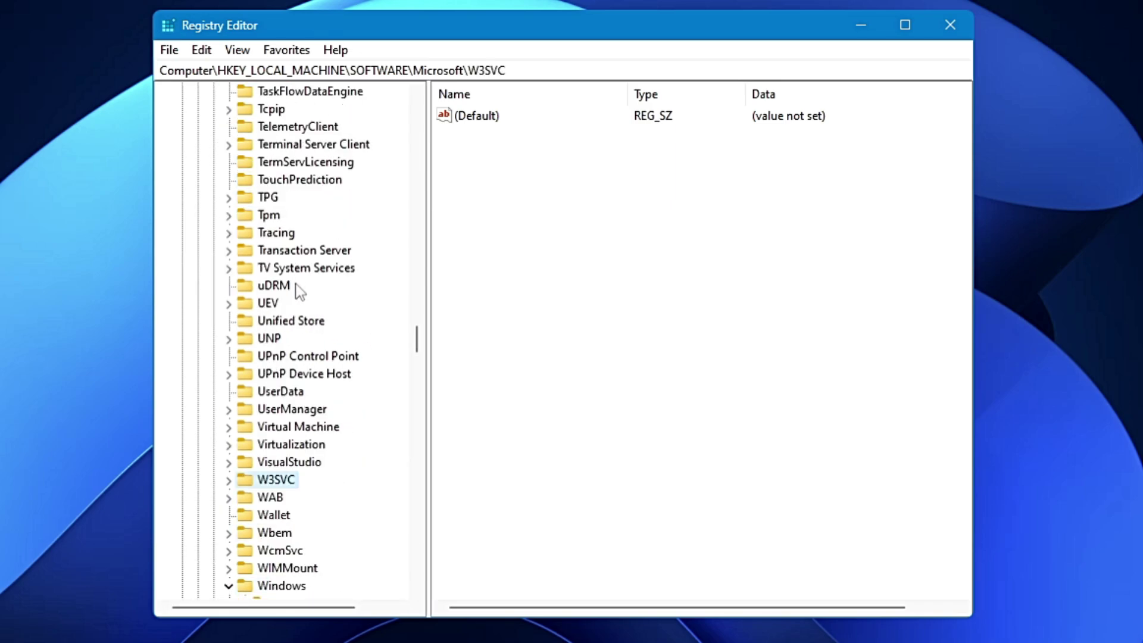
pyautogui.scroll(-15, 296, 291)
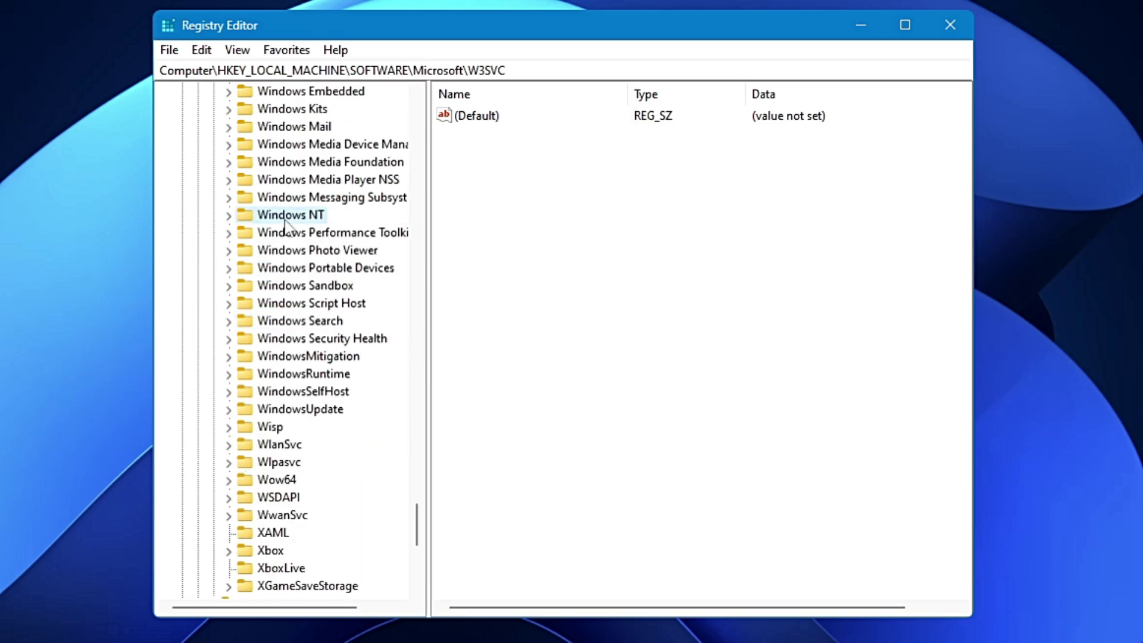
pyautogui.click(287, 219)
pyautogui.doubleClick(287, 219)
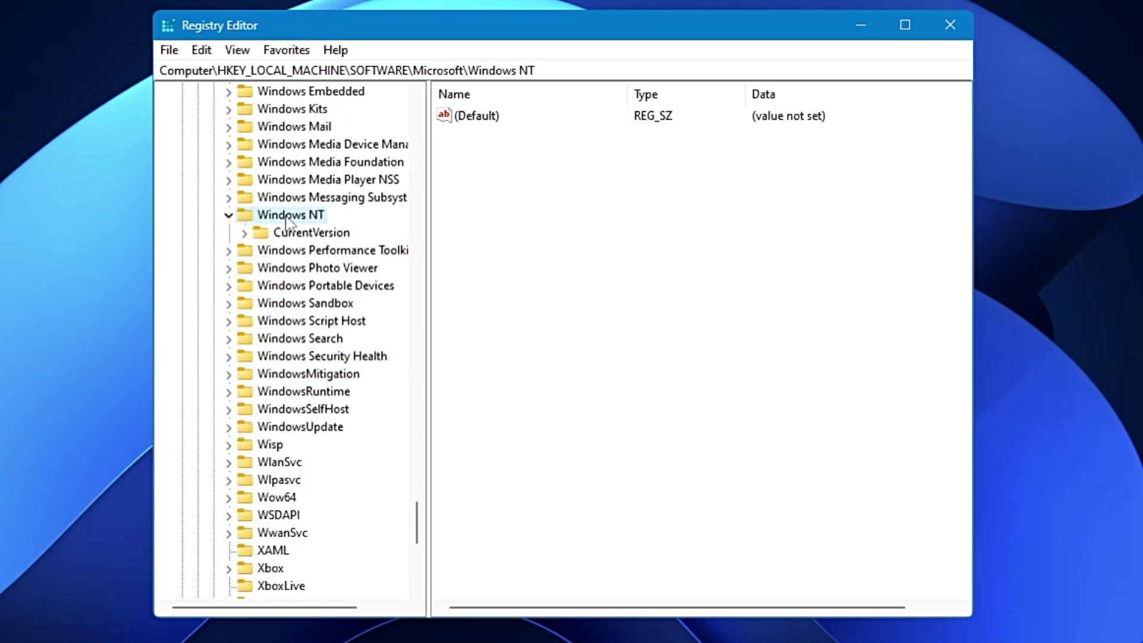
pyautogui.doubleClick(311, 232)
# - Expand the Multimedia key under Windows NT\CurrentVersion and open its SystemProfile subkey
pyautogui.click(317, 250)
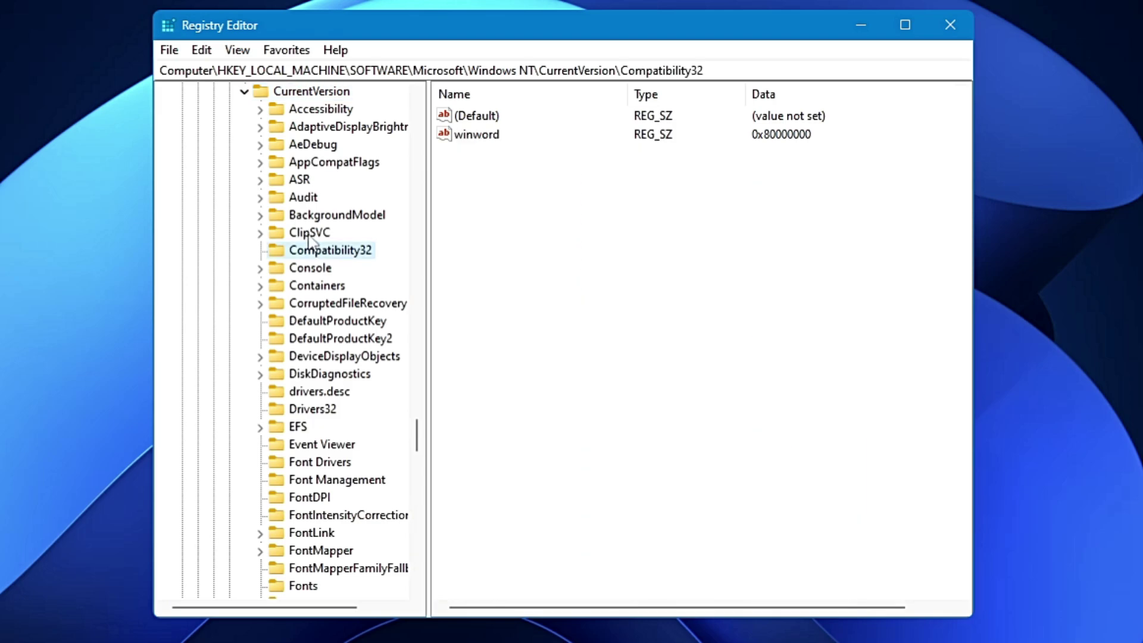
pyautogui.press('m')
pyautogui.scroll(-4, 309, 250)
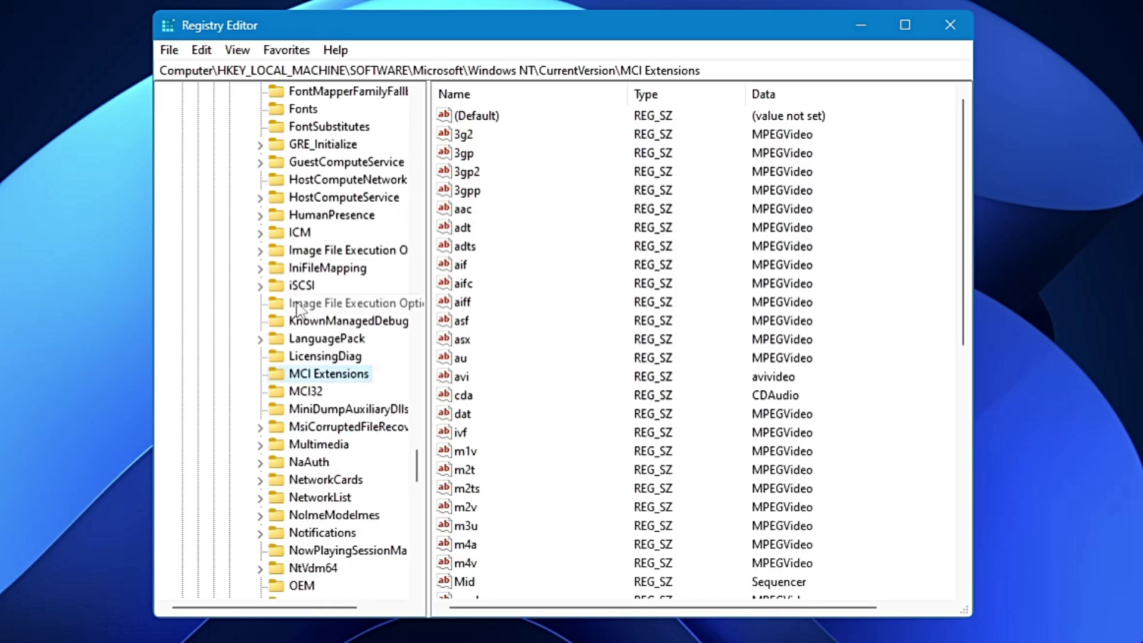
pyautogui.scroll(-1, 297, 309)
pyautogui.click(311, 394)
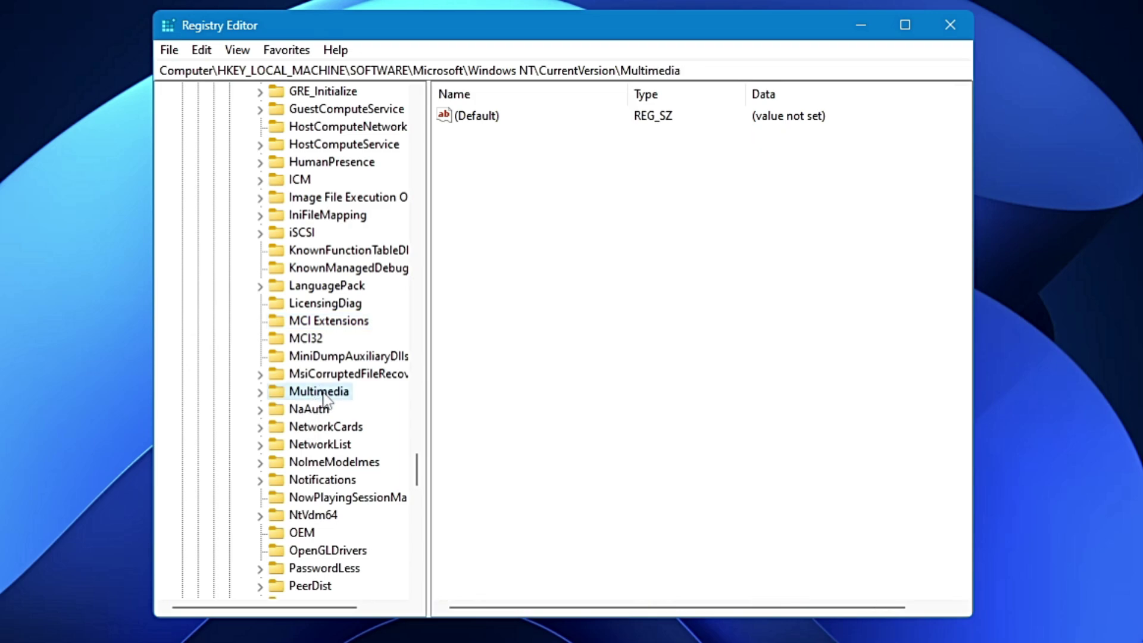
pyautogui.doubleClick(322, 393)
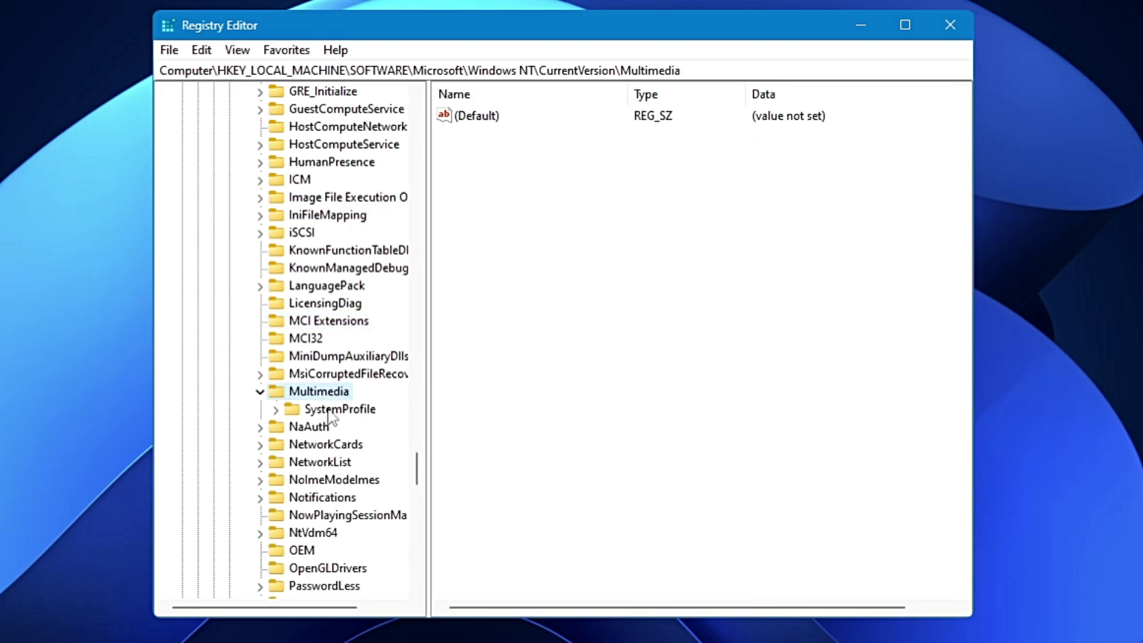
pyautogui.doubleClick(329, 411)
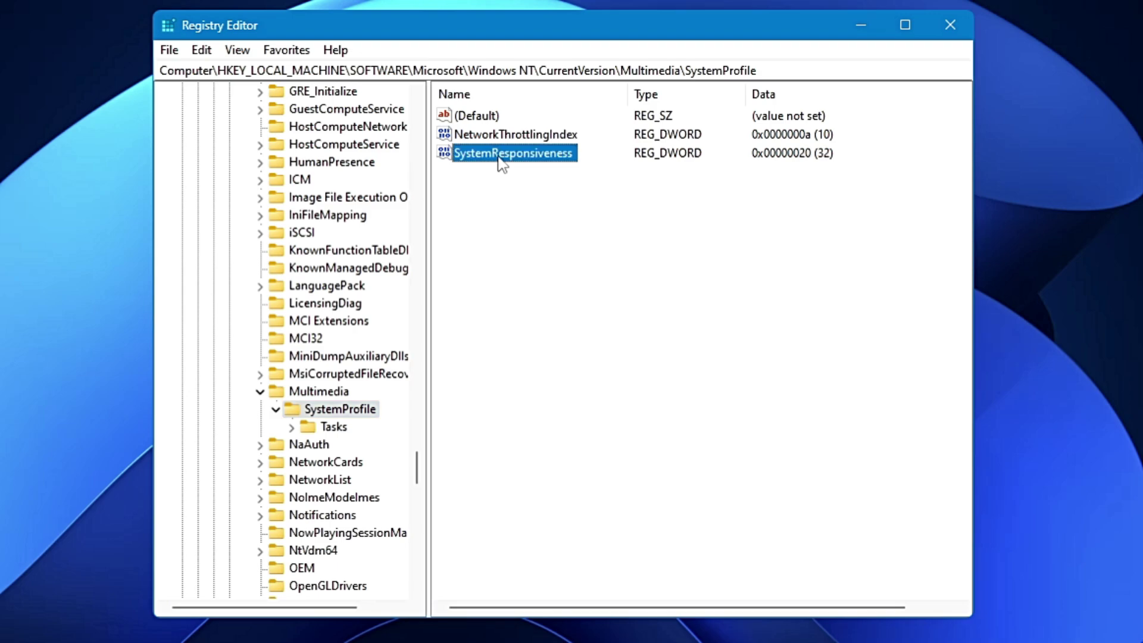
# - Set the value data of SystemResponsiveness to 10 in hexadecimal and confirm the change
pyautogui.doubleClick(498, 156)
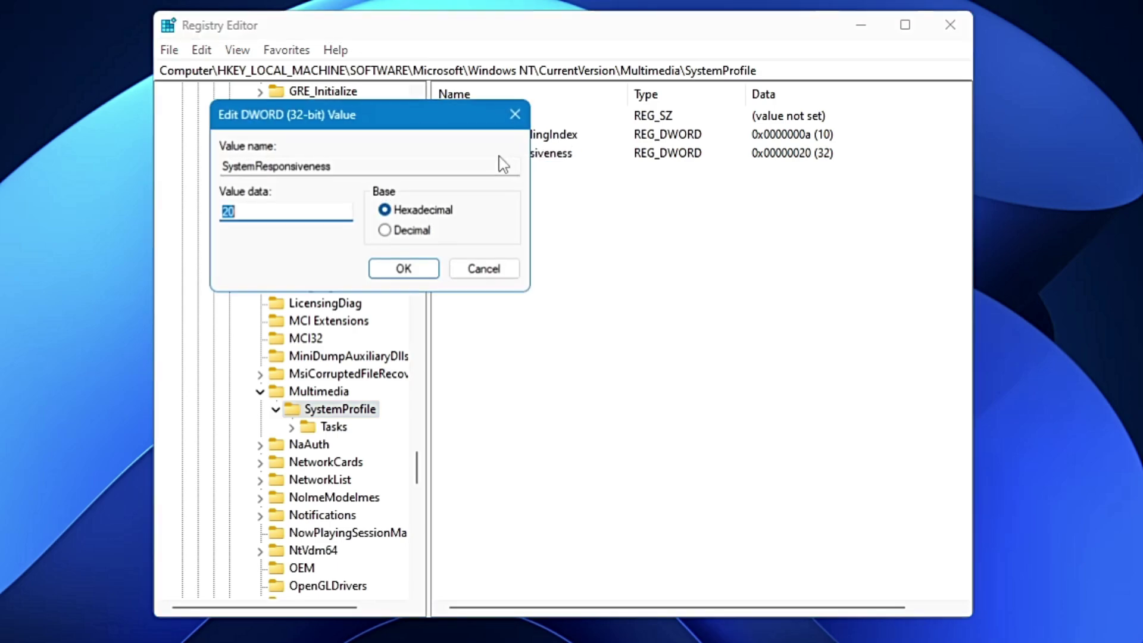
pyautogui.moveTo(407, 123); pyautogui.dragTo(539, 131)
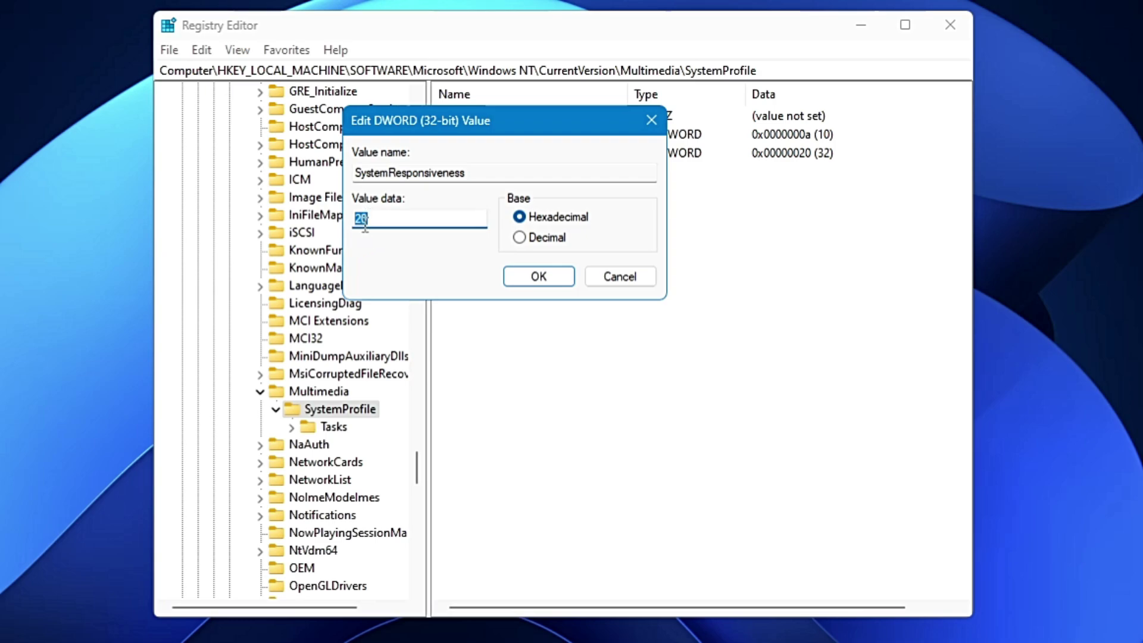
pyautogui.write('10')
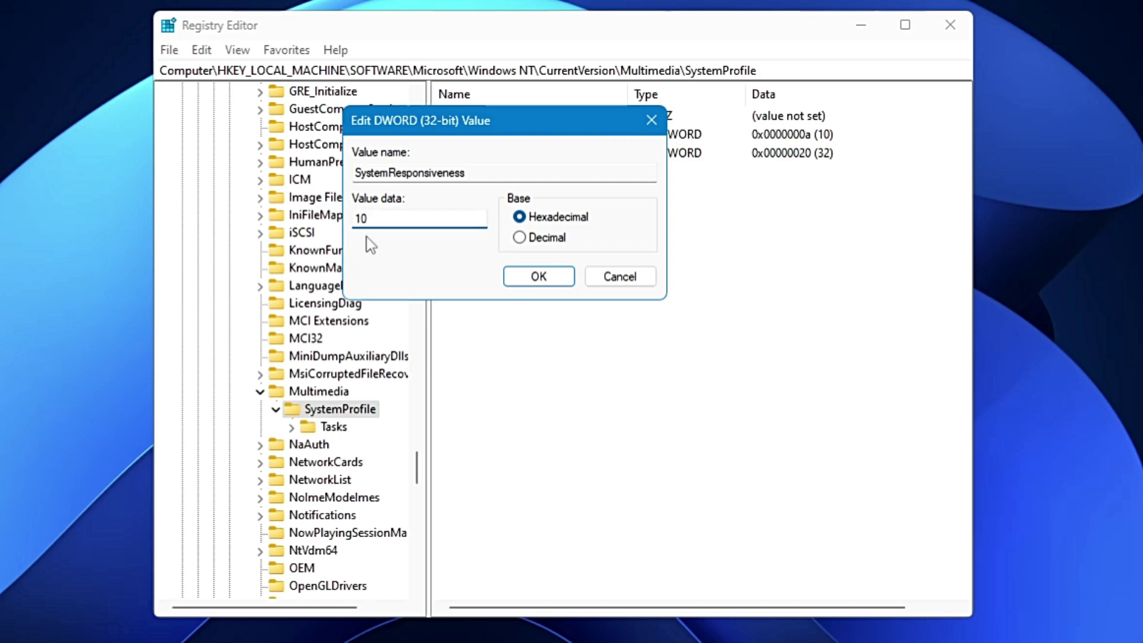
pyautogui.click(537, 278)
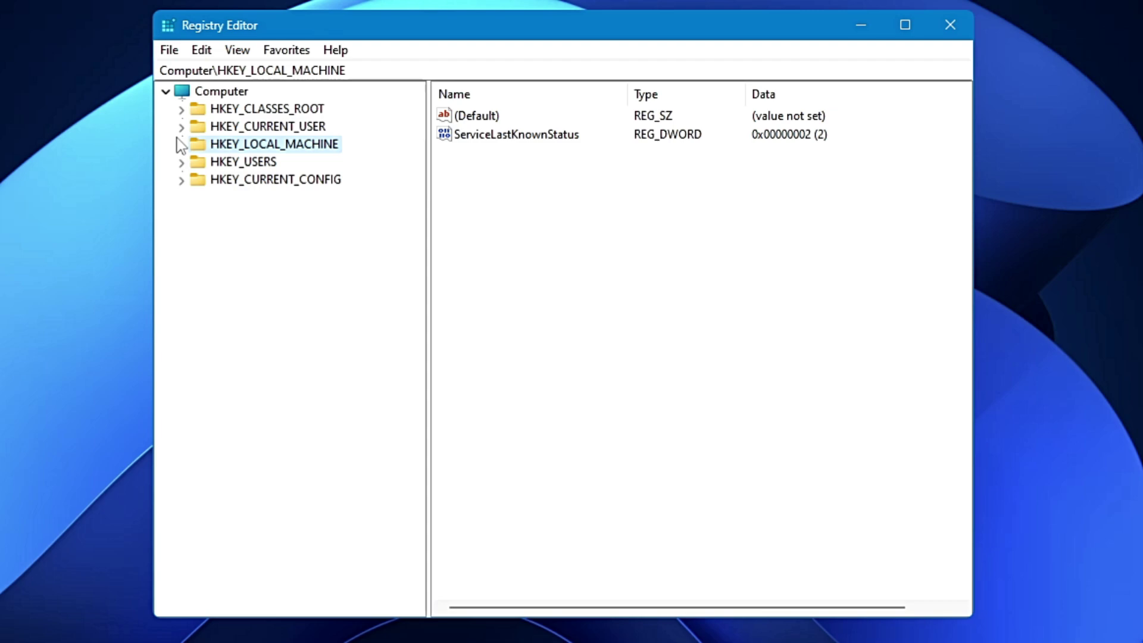
# - Expand HKEY_LOCAL_MACHINE\SYSTEM\CurrentControlSet and select its Control subkey
pyautogui.doubleClick(226, 146)
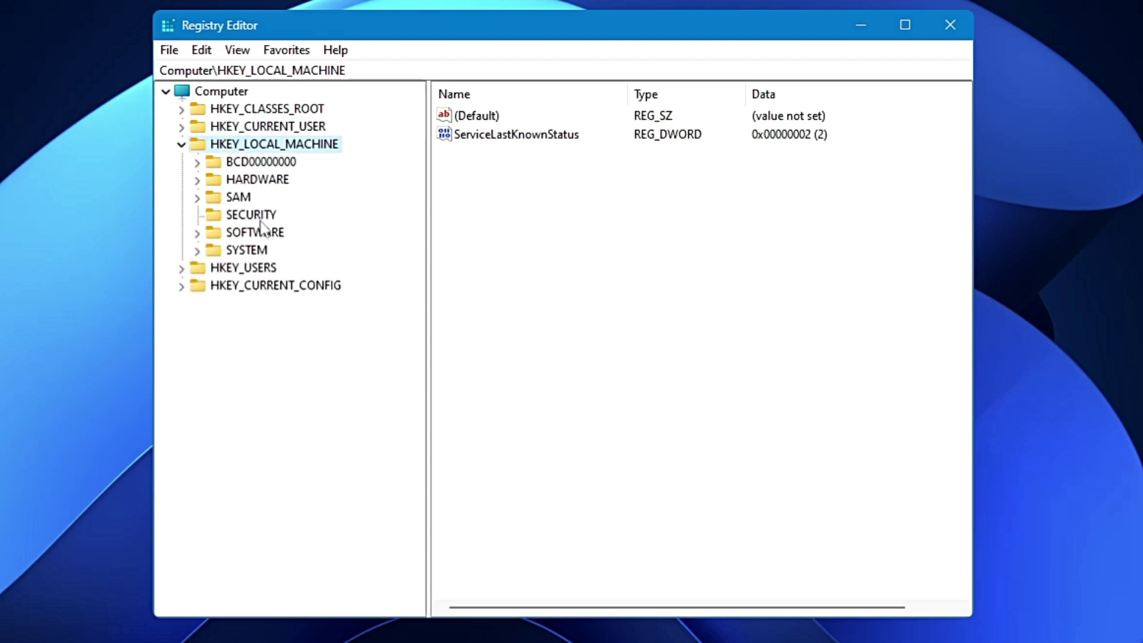
pyautogui.click(250, 251)
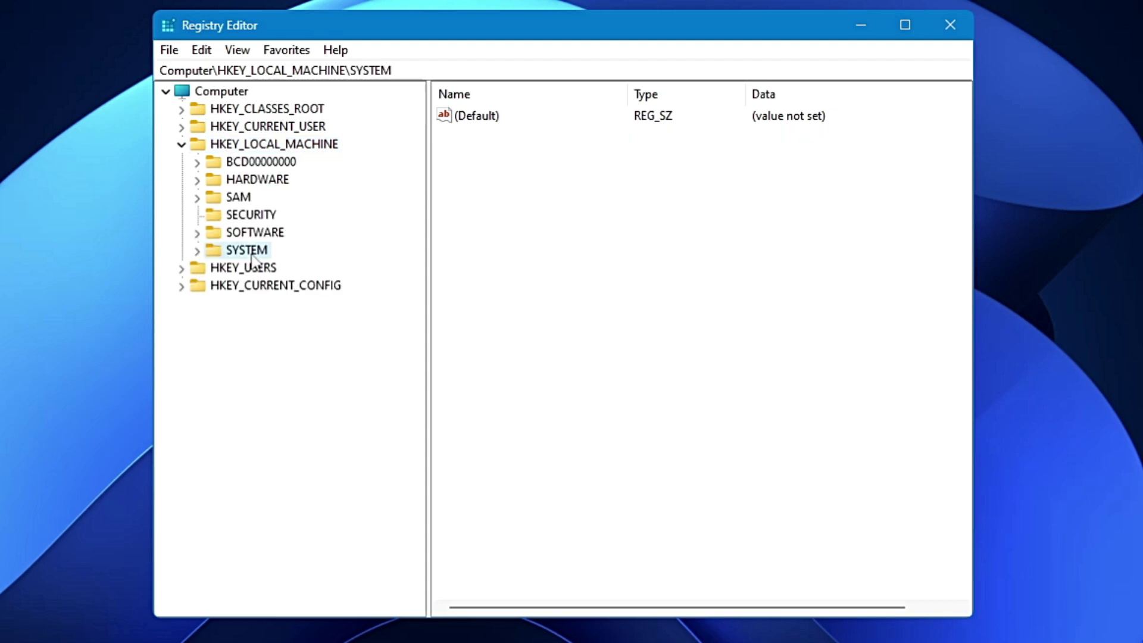
pyautogui.doubleClick(251, 252)
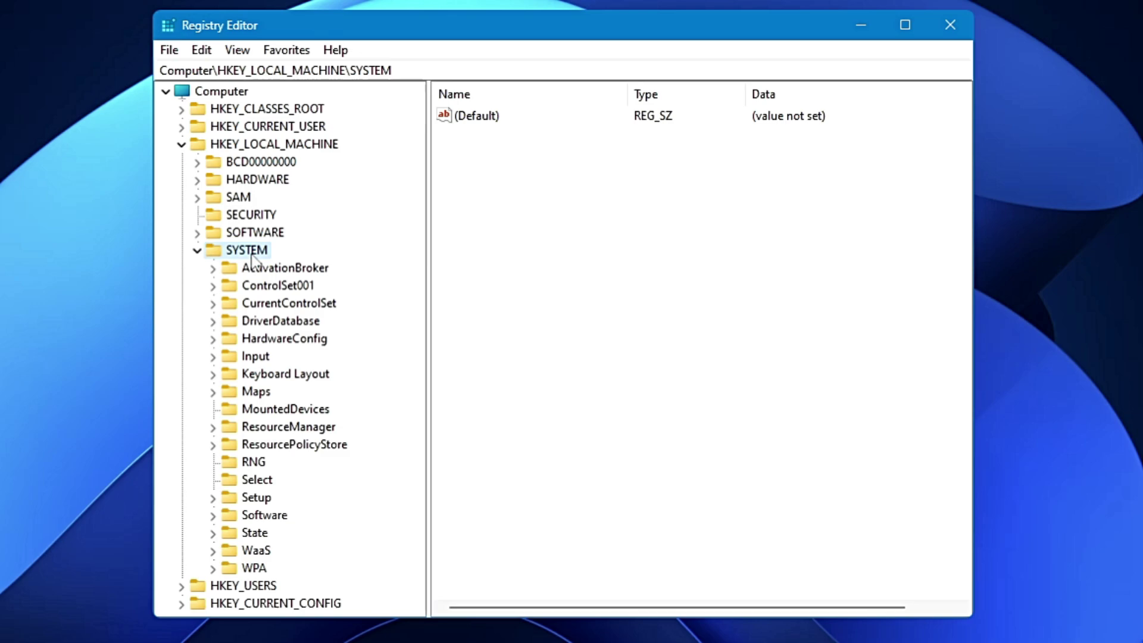
pyautogui.doubleClick(267, 308)
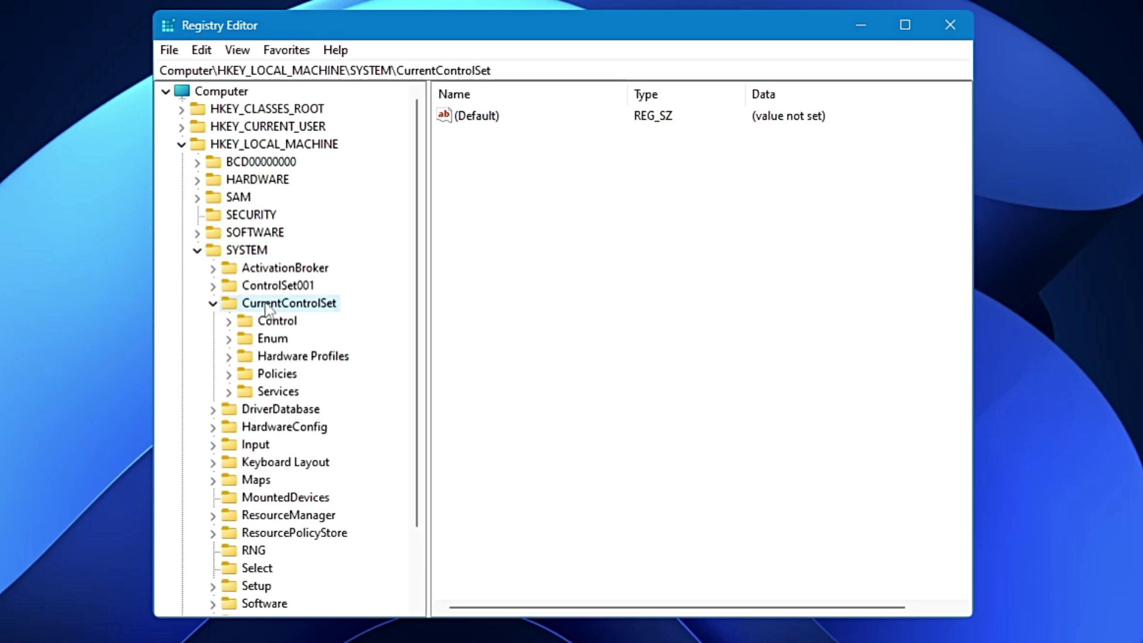
pyautogui.click(279, 322)
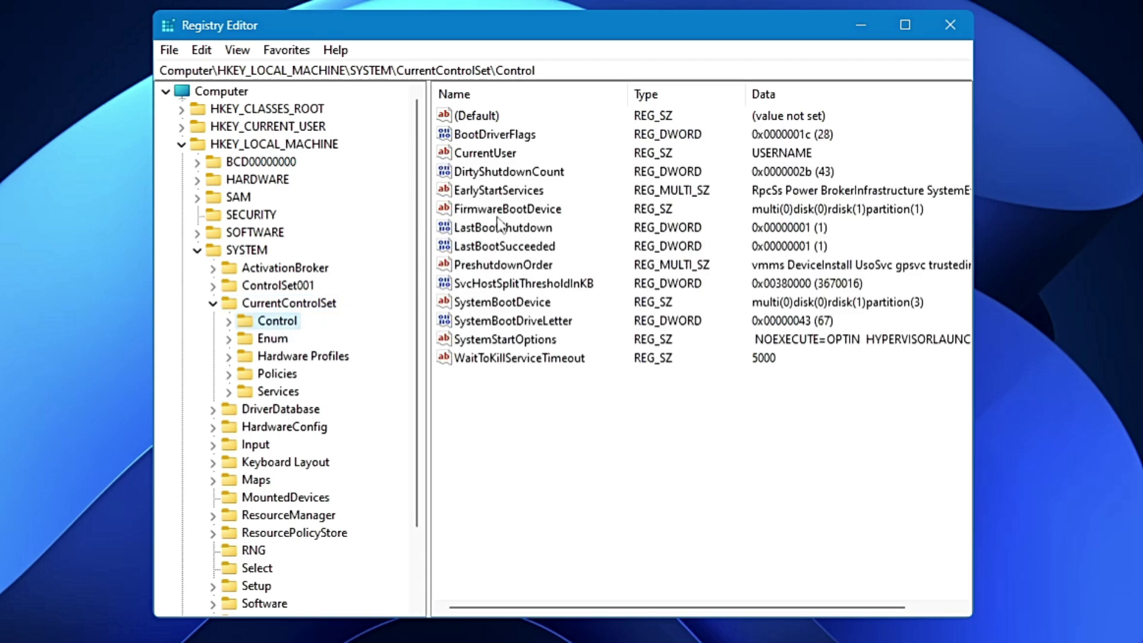
# - Set the value data of the WaitToKillServiceTimeout string to 2000 and confirm the change
pyautogui.click(475, 360)
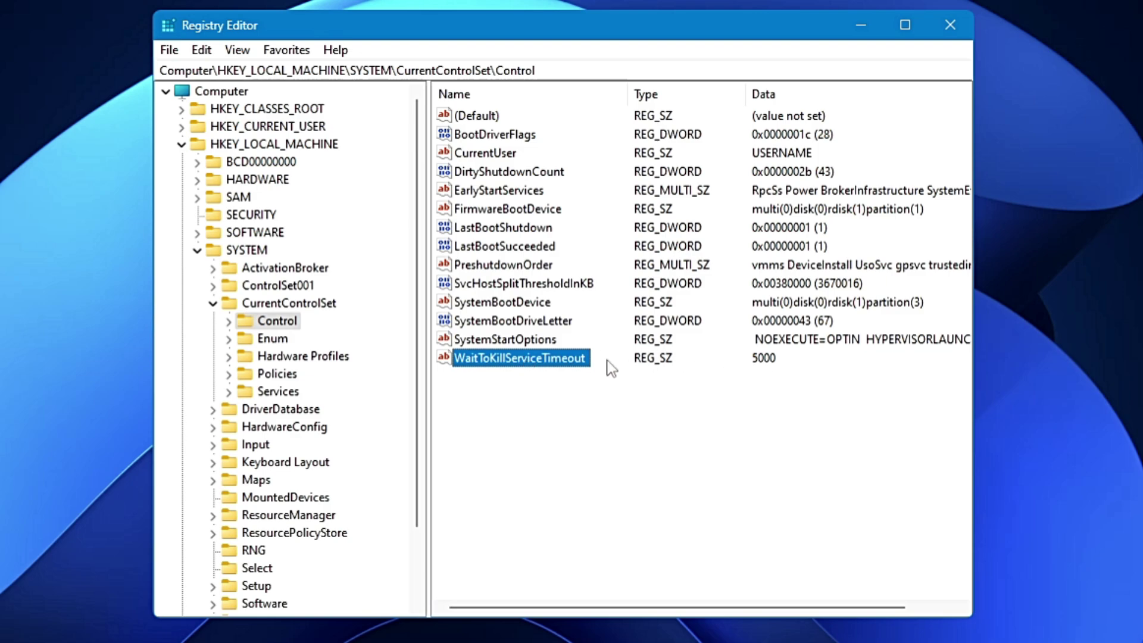
pyautogui.doubleClick(577, 359)
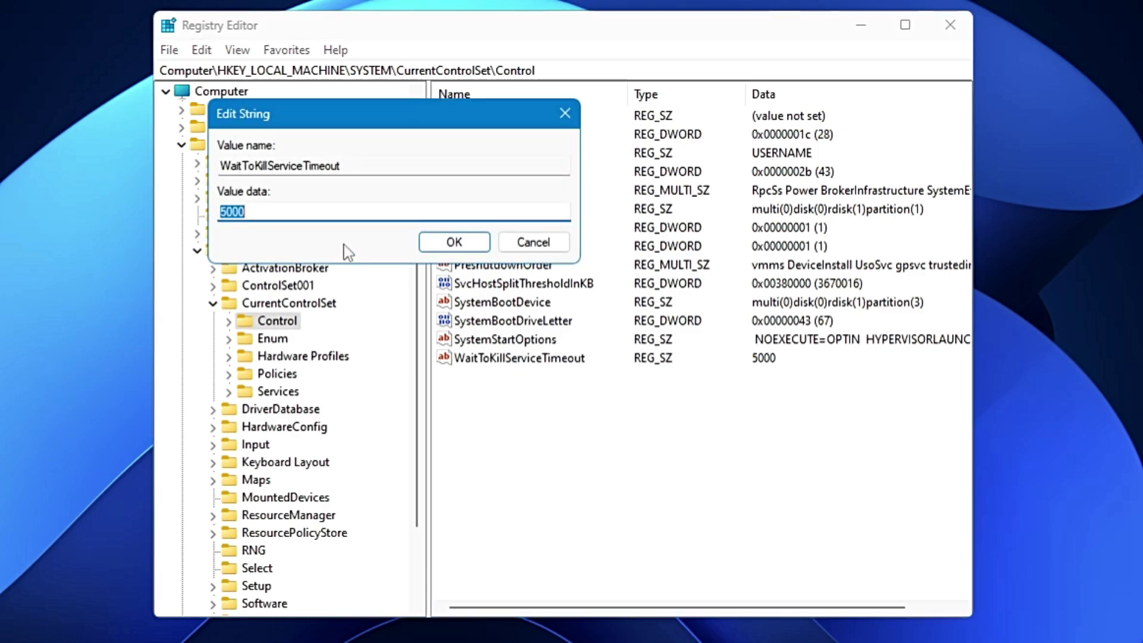
pyautogui.write('2')
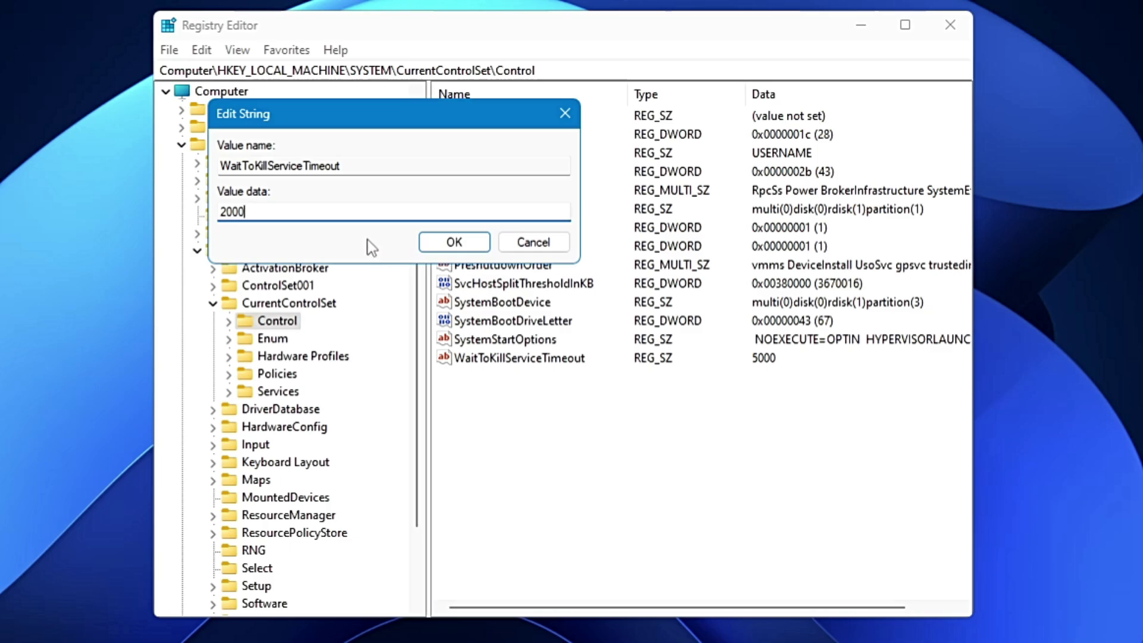
pyautogui.click(463, 244)
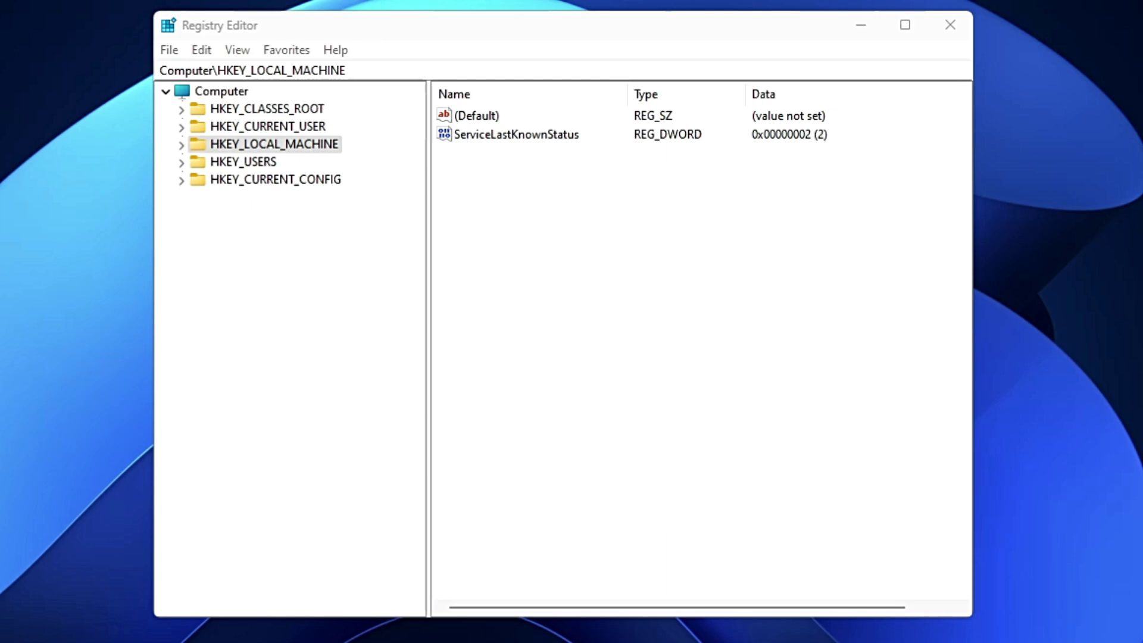
pyautogui.rightClick(53, 129)
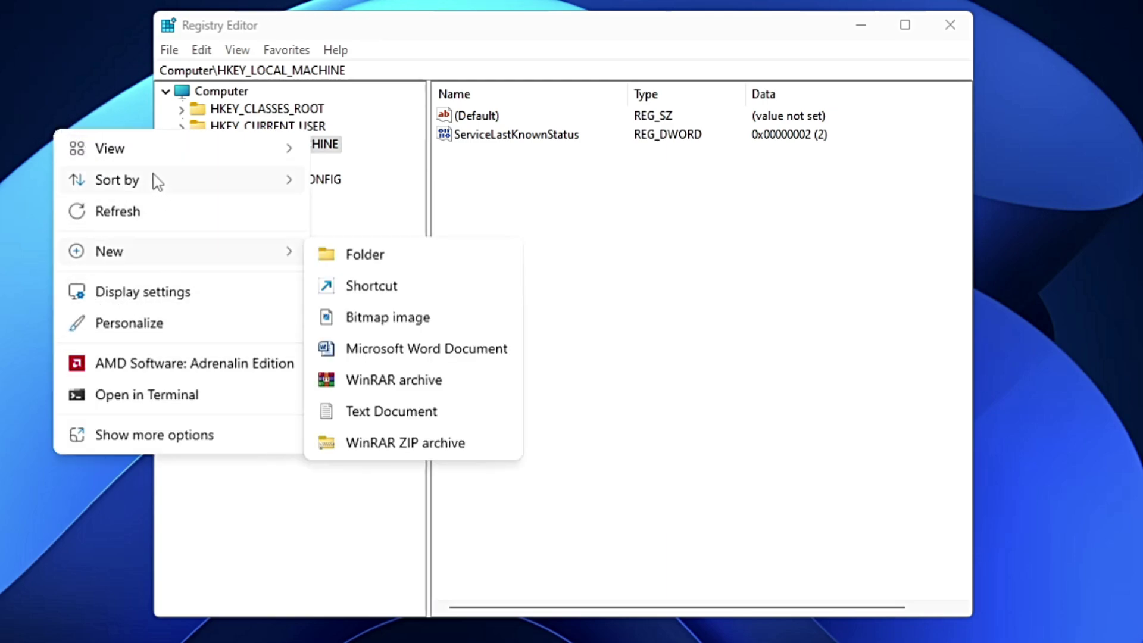
pyautogui.moveTo(152, 179)
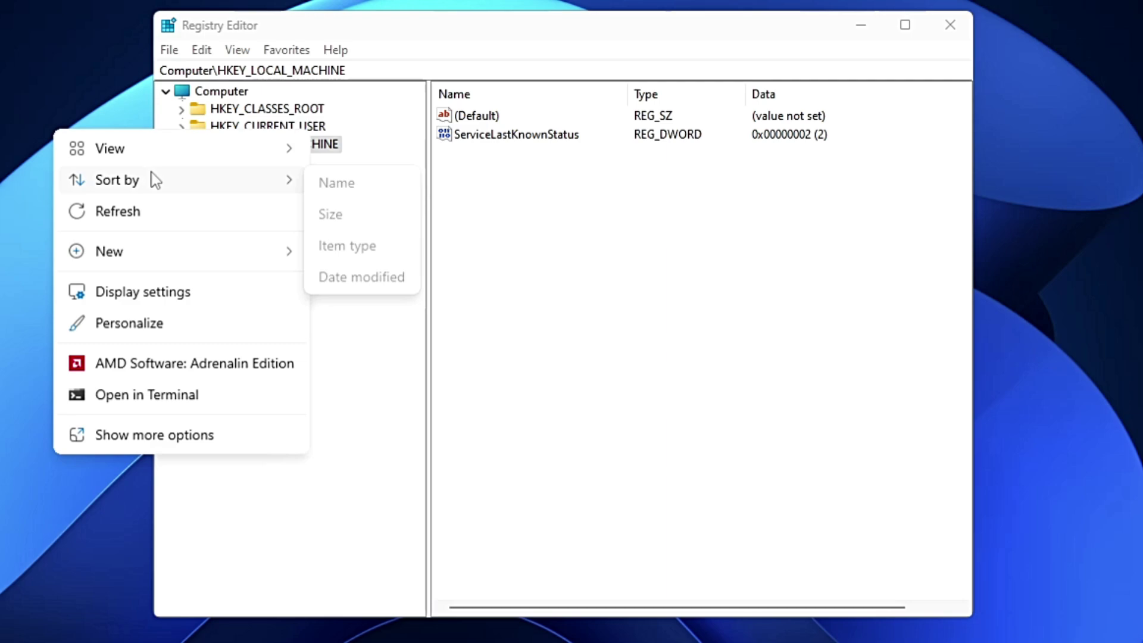
pyautogui.click(83, 77)
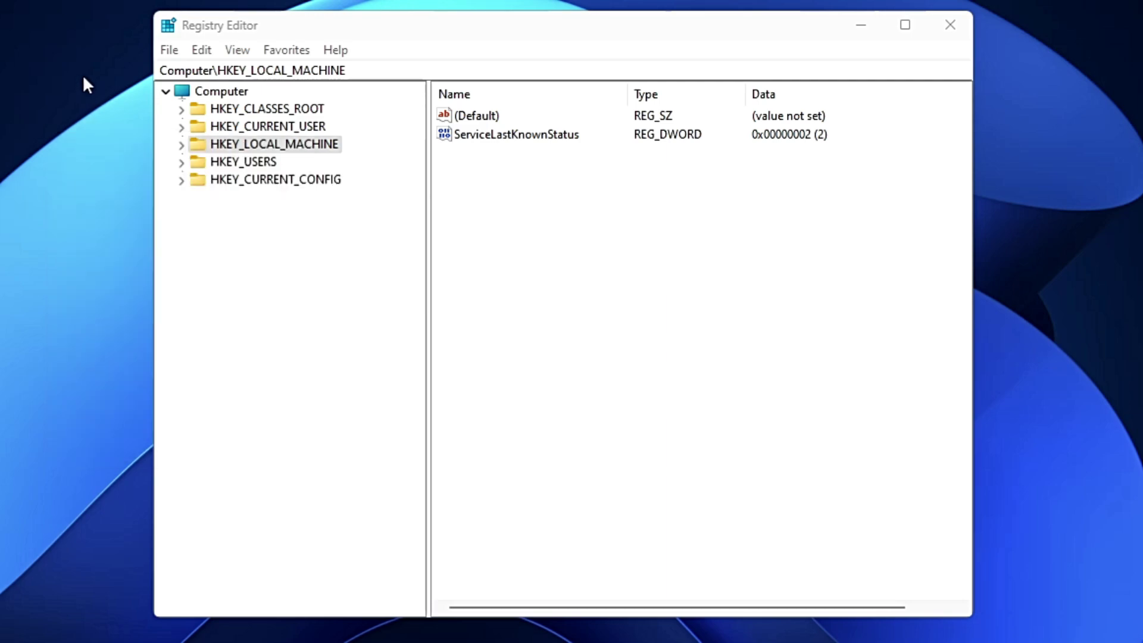
# - Expand HKEY_CURRENT_USER, its Software key and the Classes key inside it
pyautogui.doubleClick(260, 128)
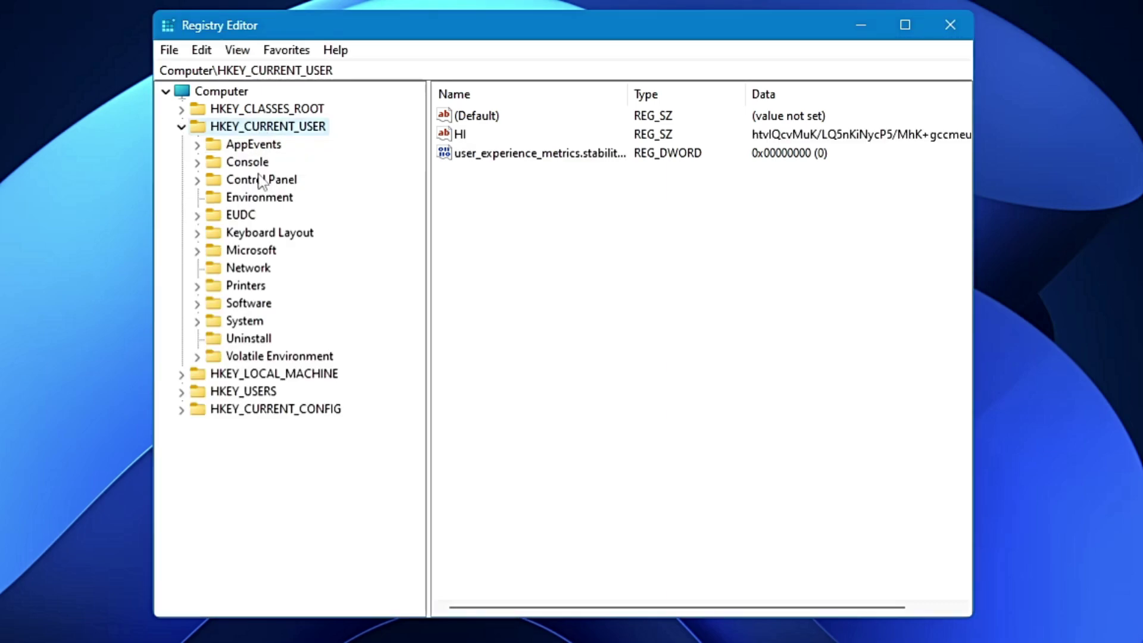
pyautogui.click(249, 303)
pyautogui.doubleClick(249, 304)
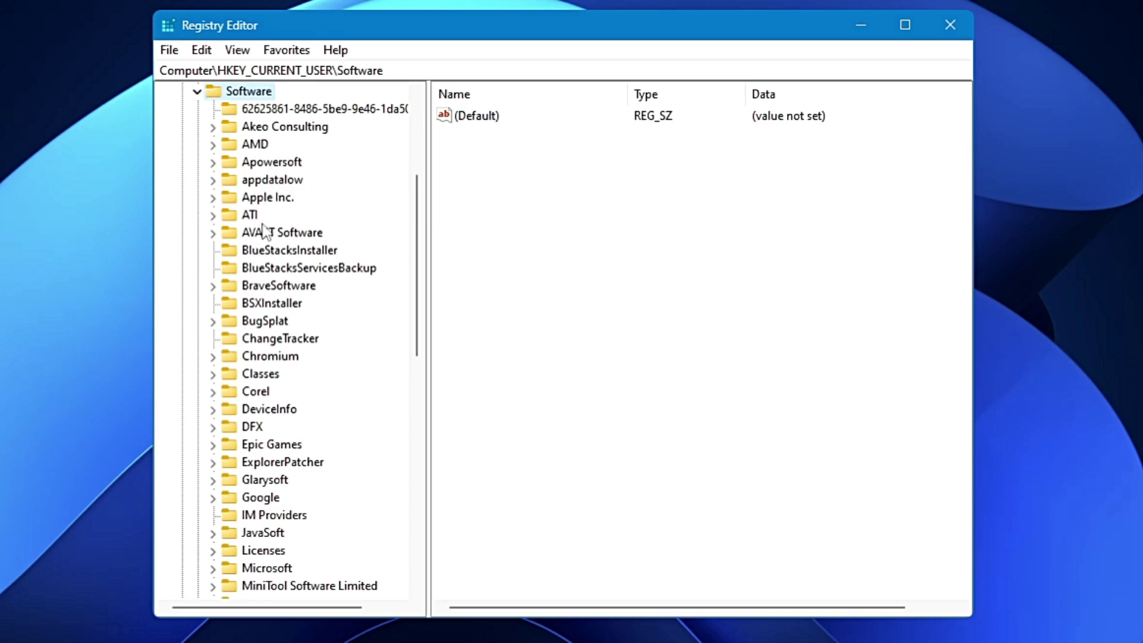
pyautogui.scroll(-1, 269, 250)
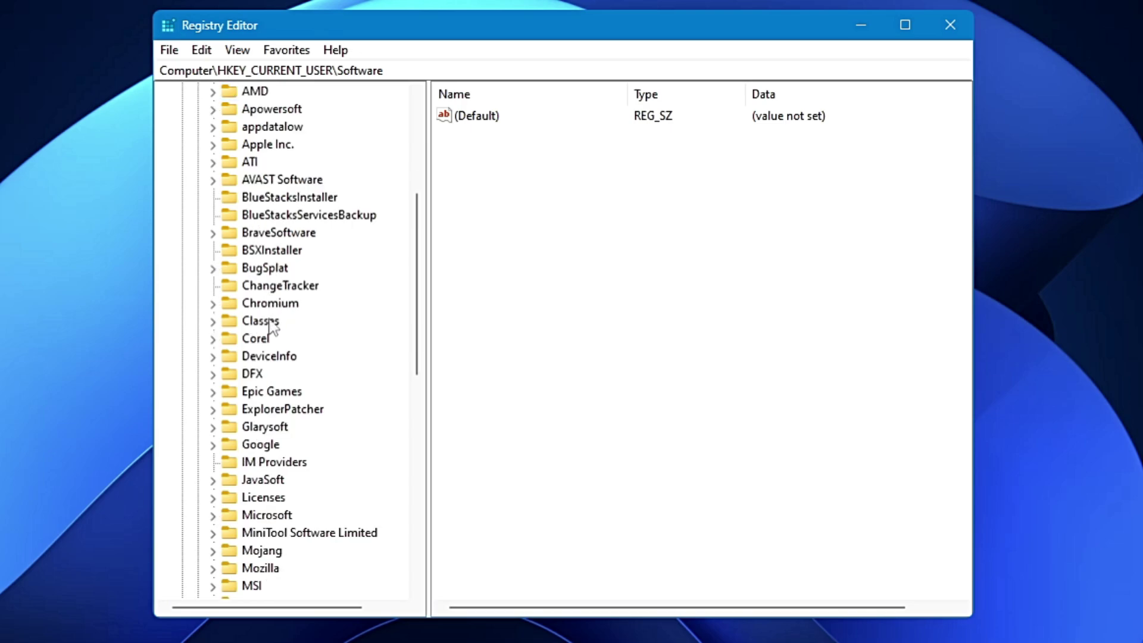
pyautogui.click(271, 321)
pyautogui.doubleClick(270, 321)
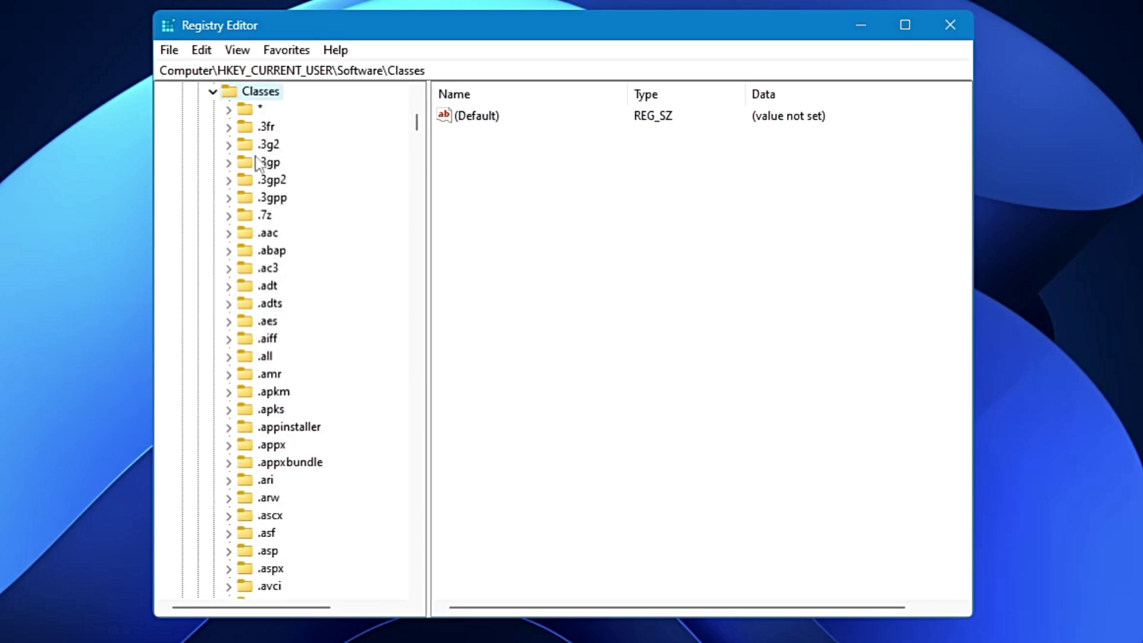
# - Find and select the CLSID key inside HKEY_CURRENT_USER\Software\Classes
pyautogui.click(277, 201)
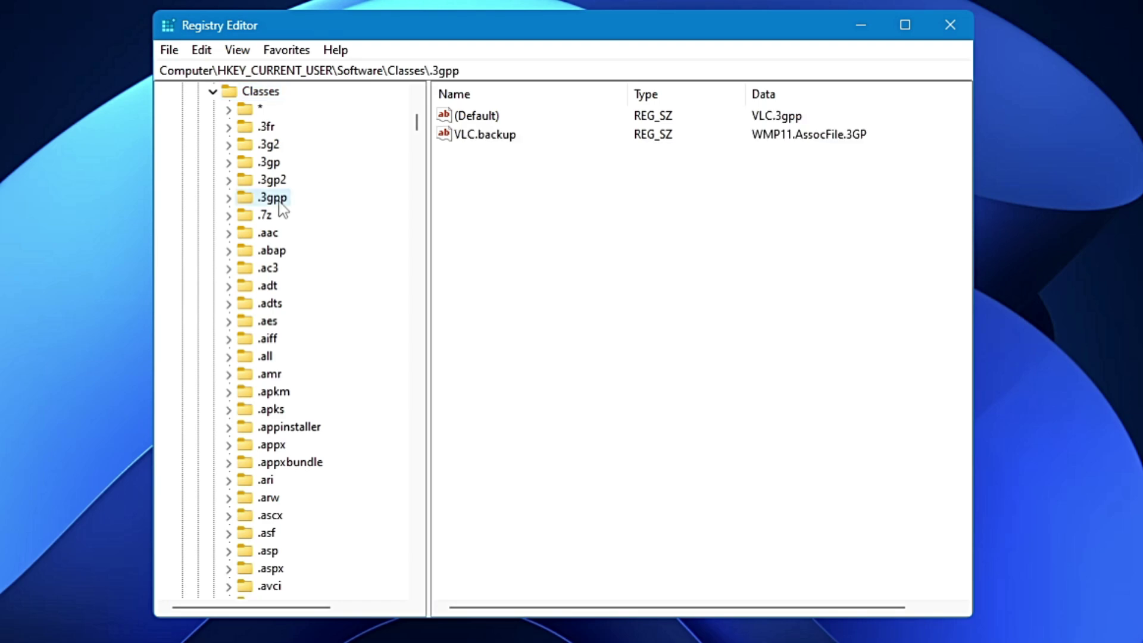
pyautogui.click(280, 215)
pyautogui.scroll(-9, 285, 302)
pyautogui.scroll(-2, 286, 304)
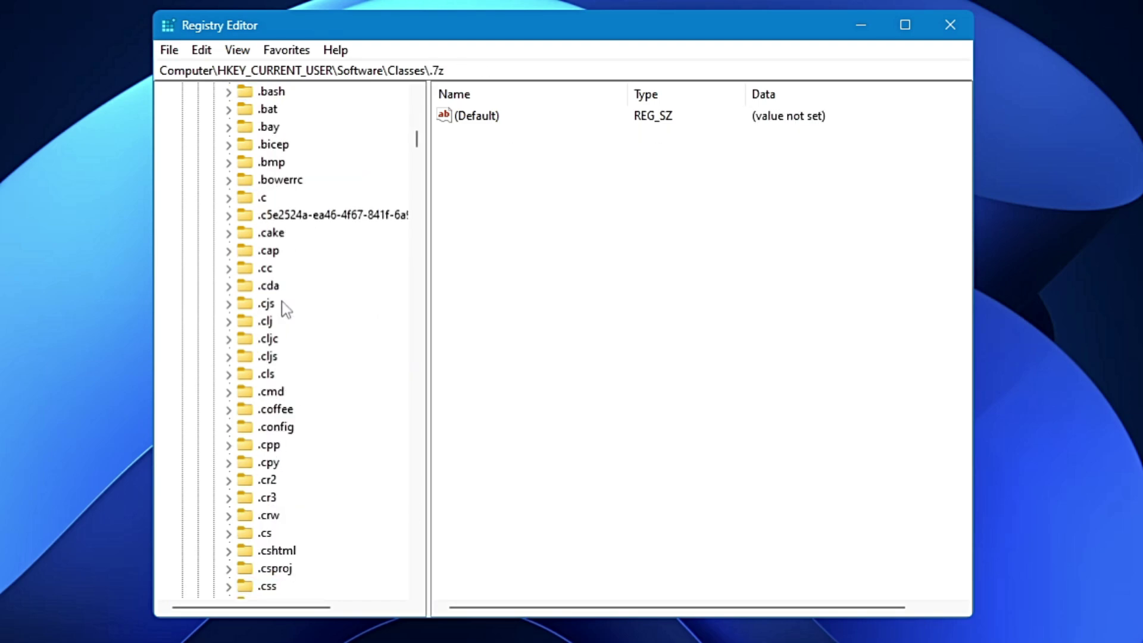
pyautogui.scroll(-4, 283, 307)
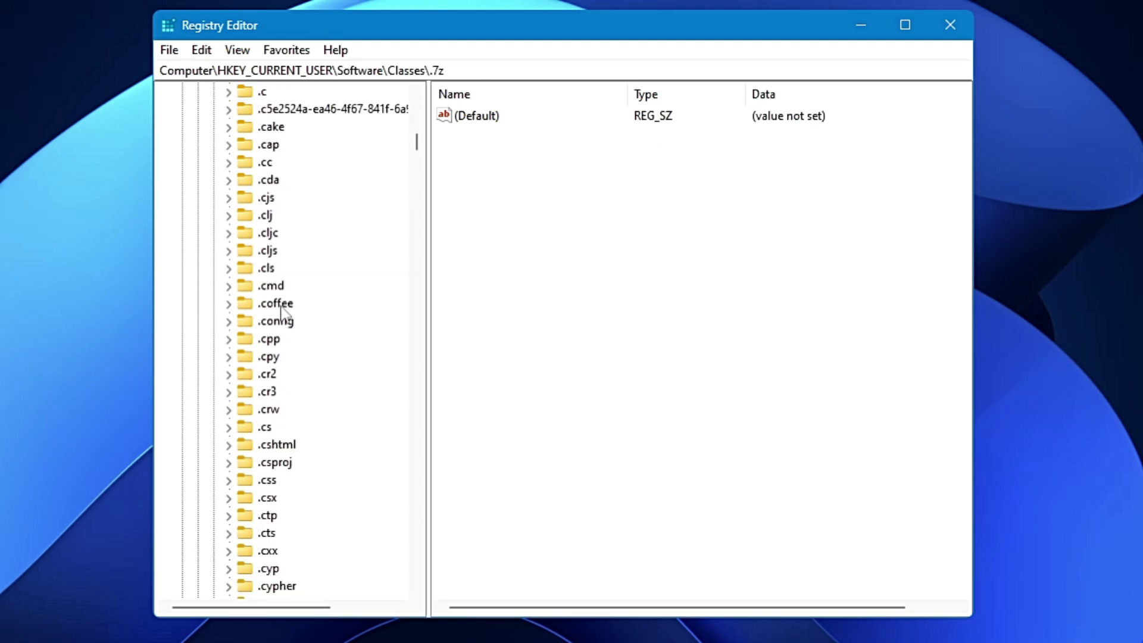
pyautogui.scroll(-20, 284, 324)
pyautogui.click(274, 409)
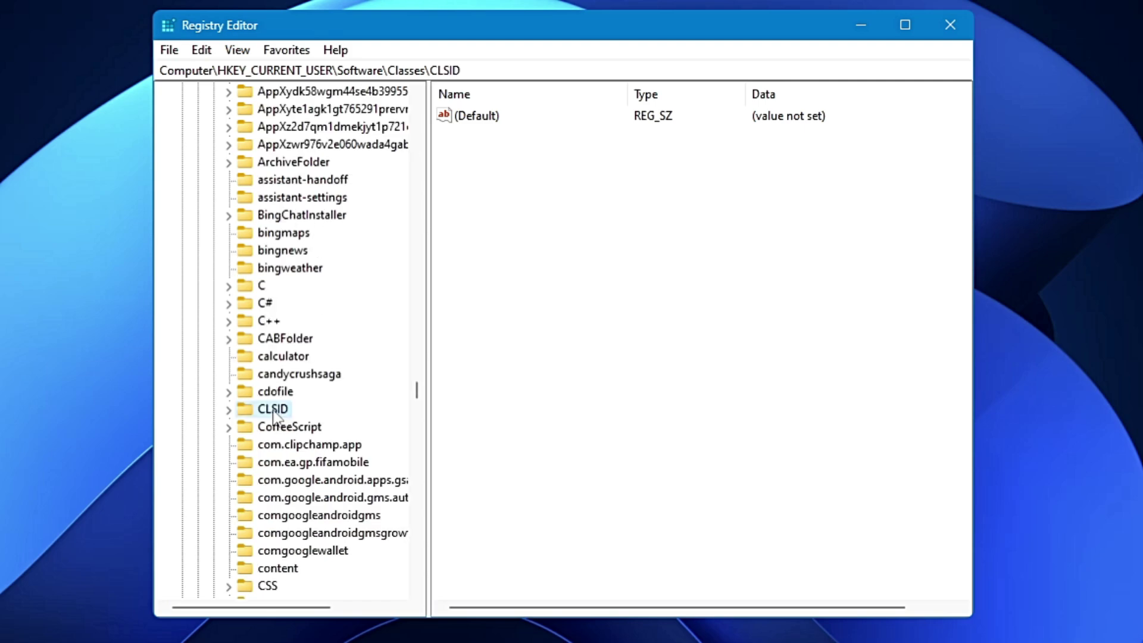
# - Create a new key named {86ca1aa0-34aa-4e8b-a509-50c905bae2a2} inside the CLSID key
pyautogui.rightClick(274, 414)
pyautogui.moveTo(305, 446)
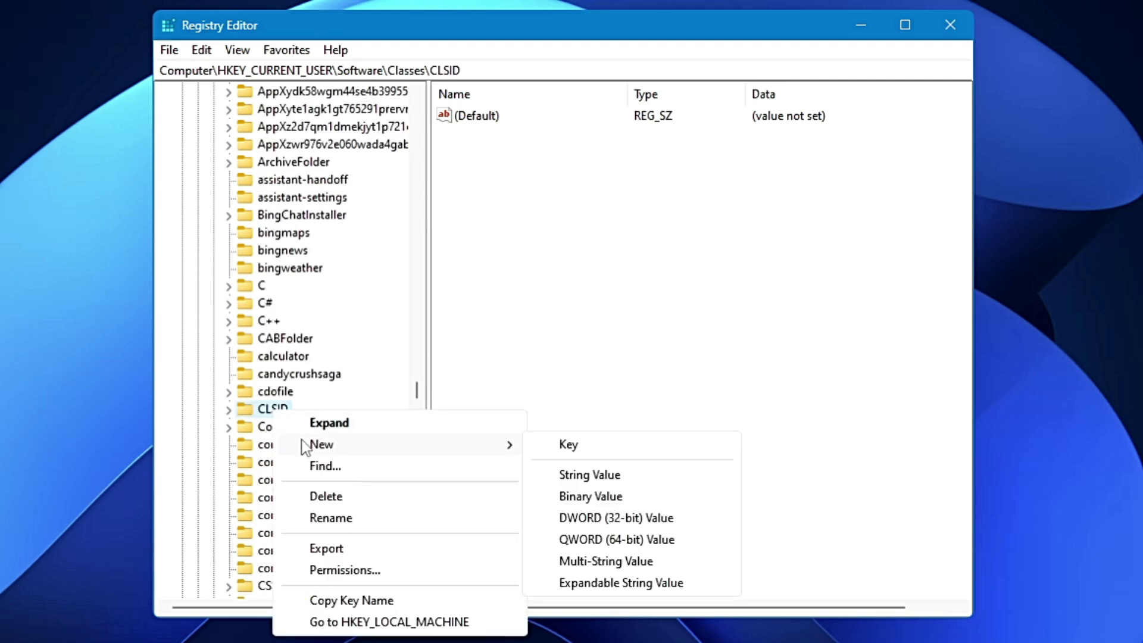
pyautogui.click(568, 445)
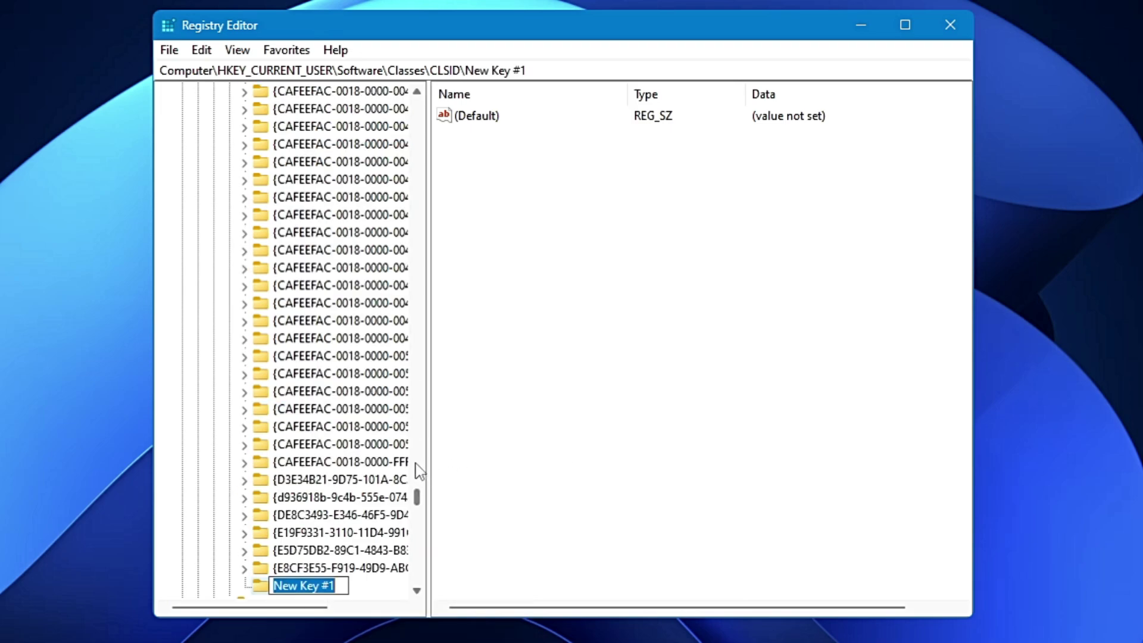
pyautogui.write('{86ca1aa0-34aa-4e8b-a509-50c905bae2a2}')
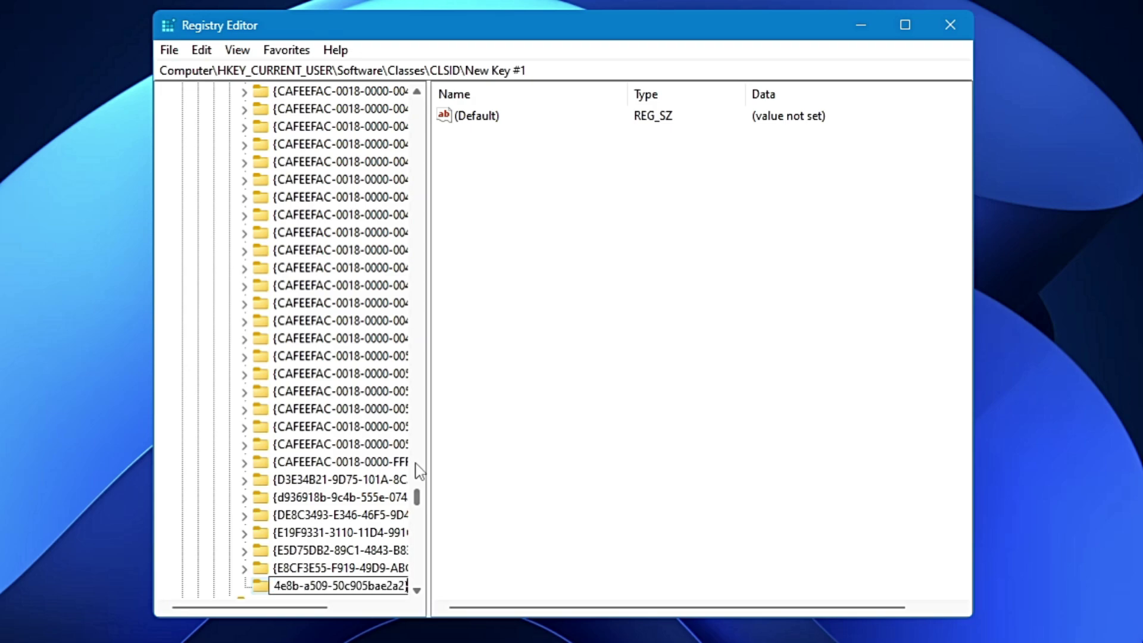
pyautogui.press('Return')
pyautogui.scroll(-2, 347, 596)
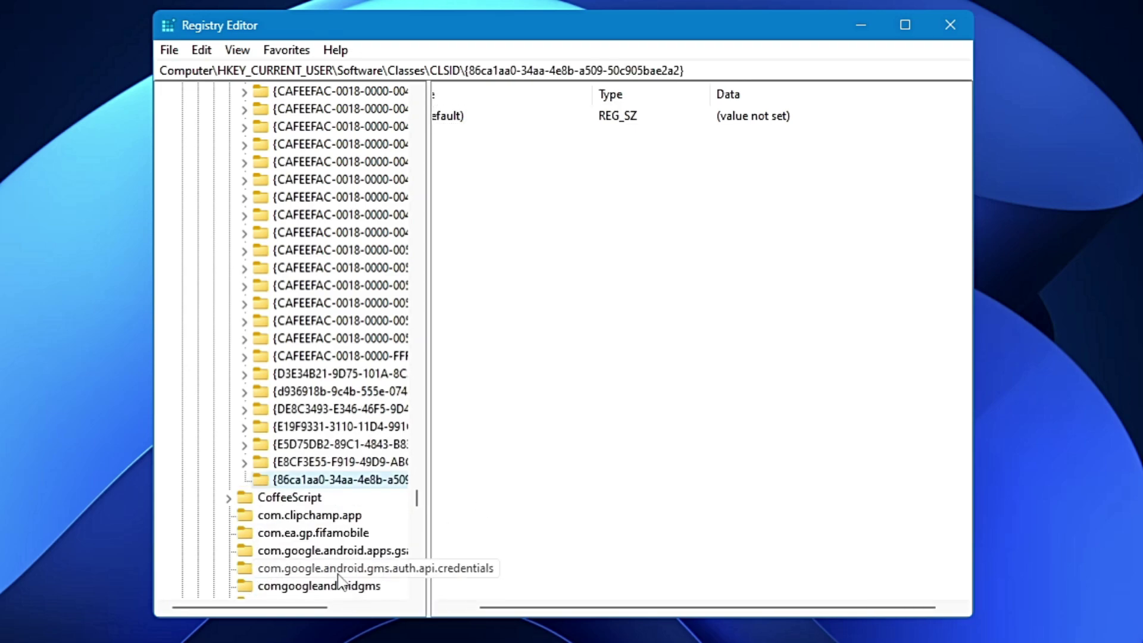
# - Create a subkey named InprocServer32 inside the {86ca1aa0-34aa-4e8b-a509-50c905bae2a2} key and save its default value with blank data
pyautogui.rightClick(310, 484)
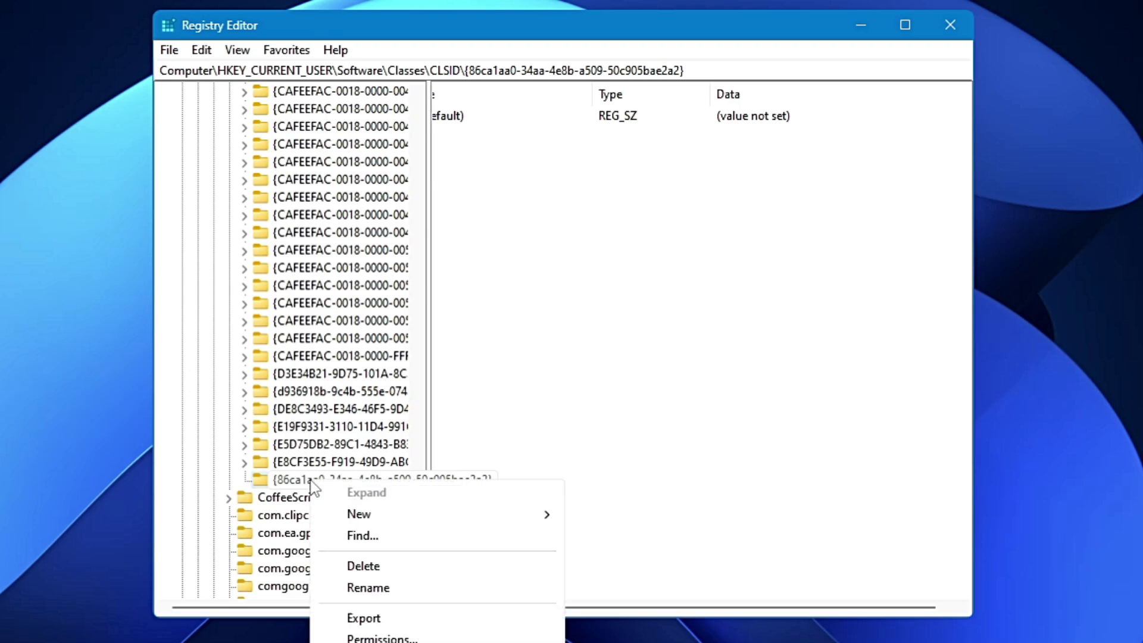
pyautogui.moveTo(365, 515)
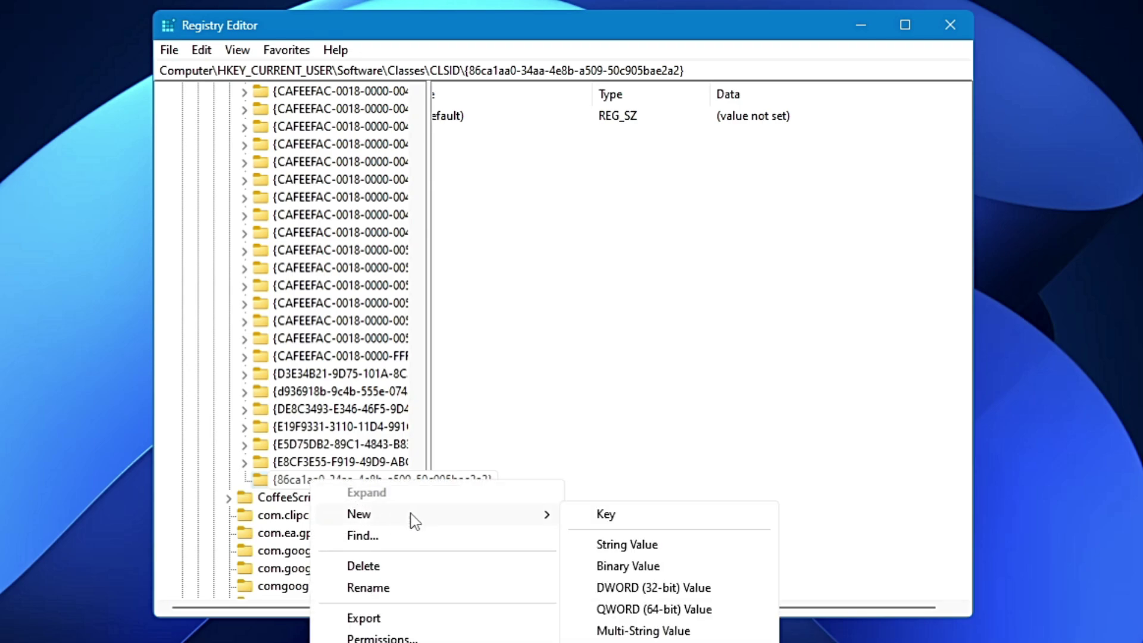
pyautogui.click(612, 513)
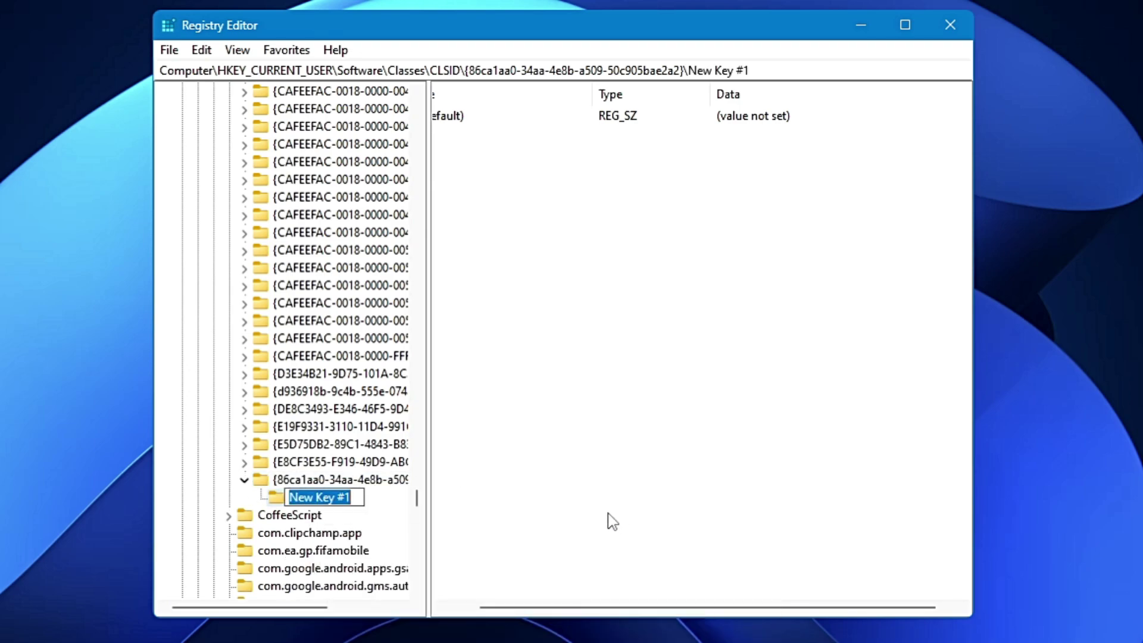
pyautogui.write('In')
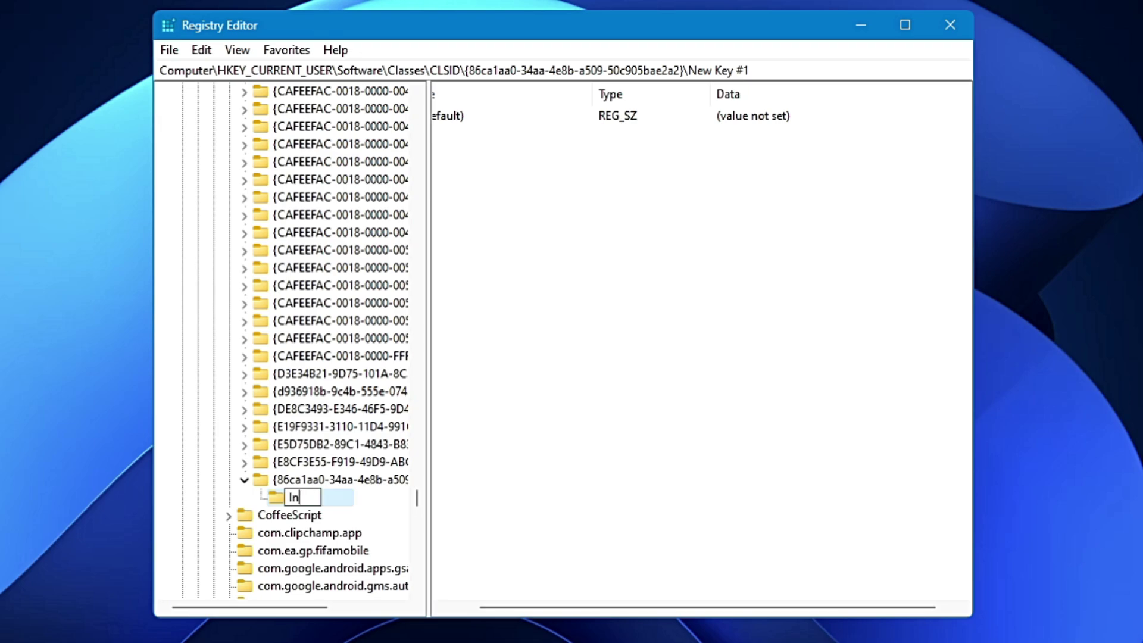
pyautogui.write('procSInprocServer32')
pyautogui.press('Return')
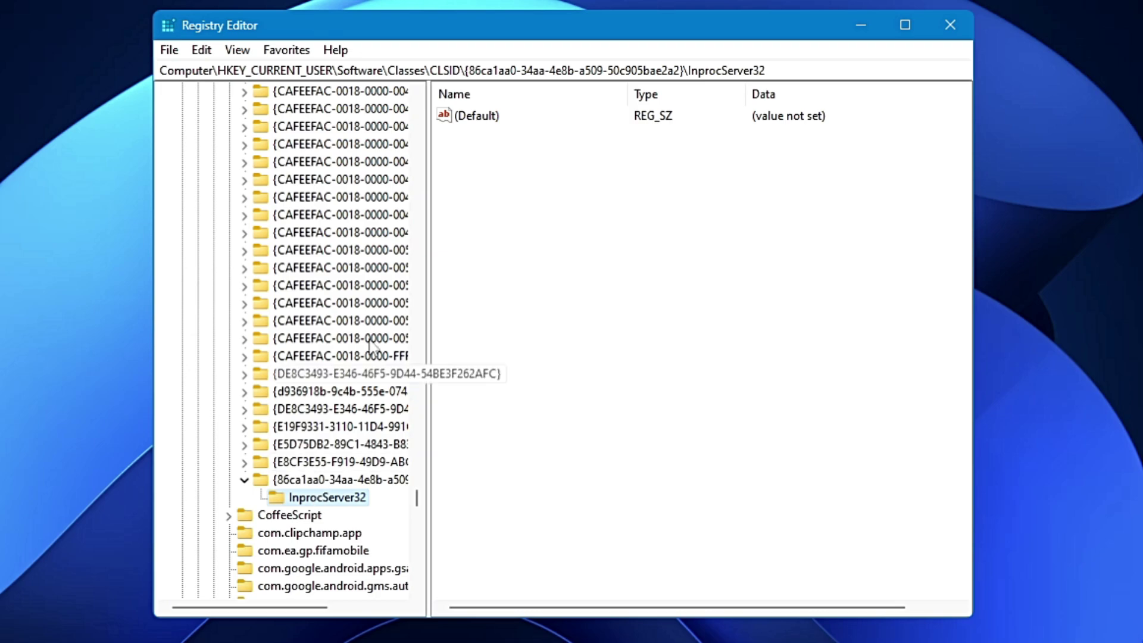
pyautogui.doubleClick(485, 119)
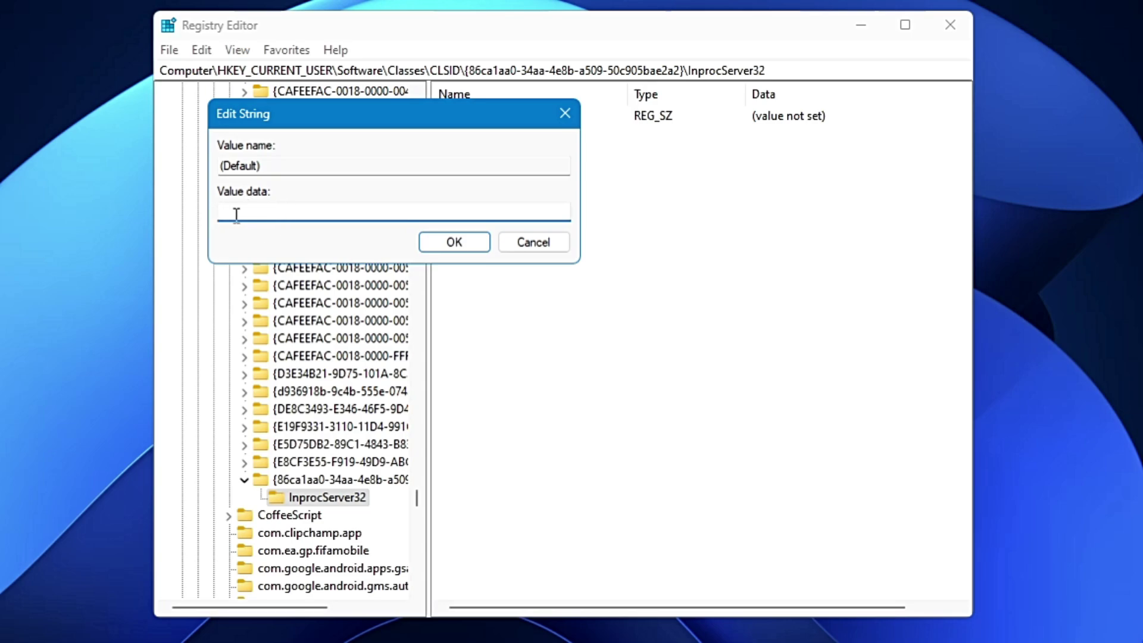
pyautogui.click(454, 243)
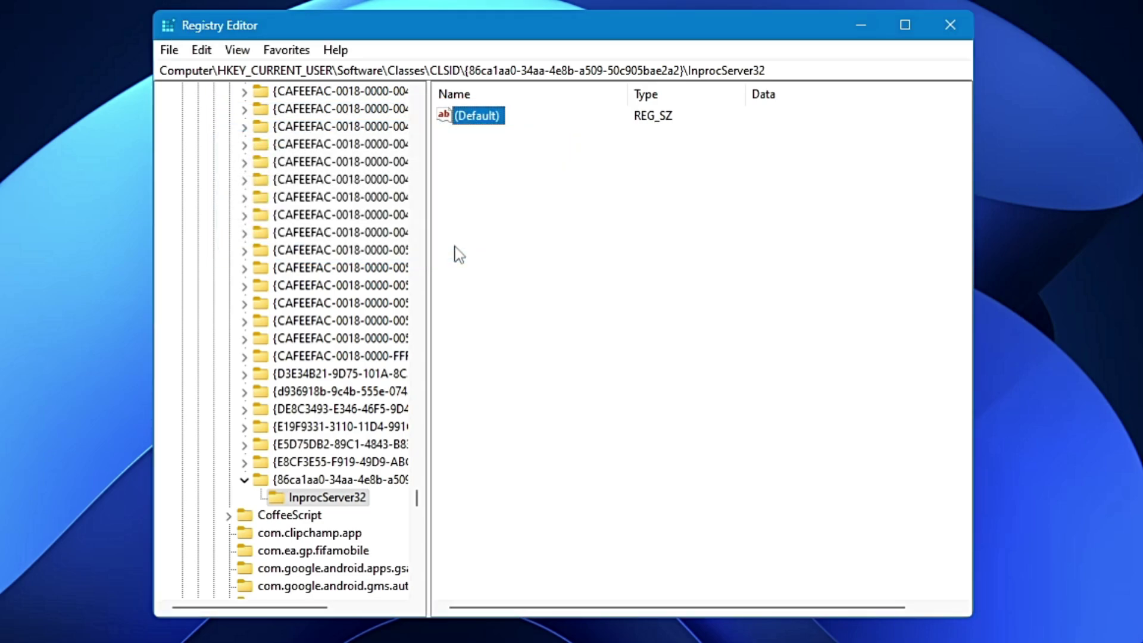
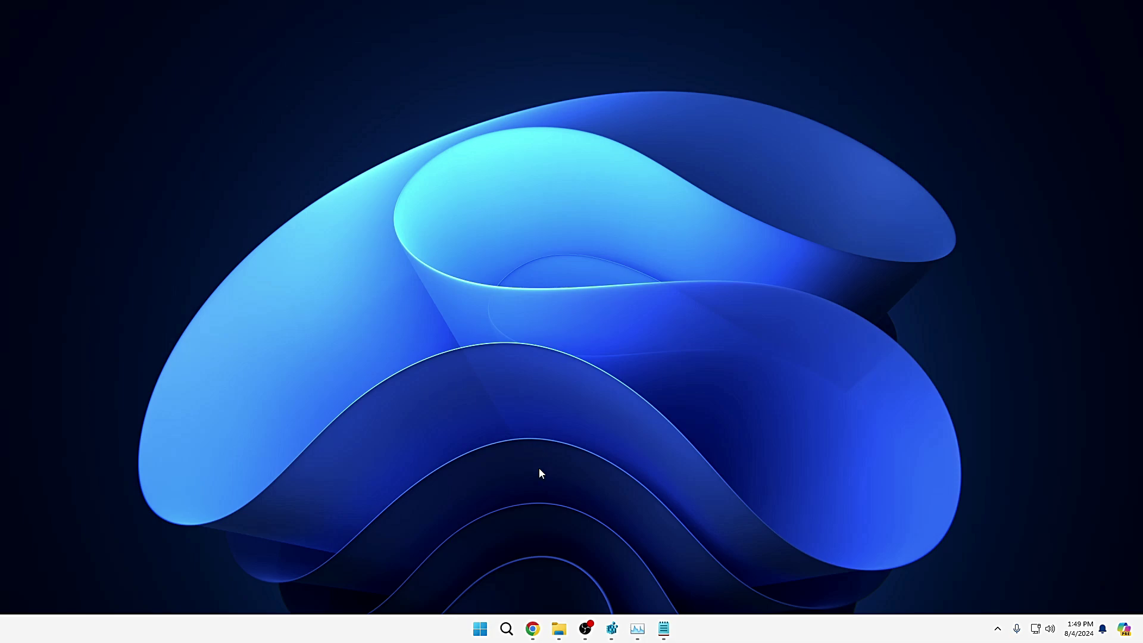
# - Switch to Task Manager, restart the Windows Explorer process, and minimize the window
pyautogui.rightClick(483, 632)
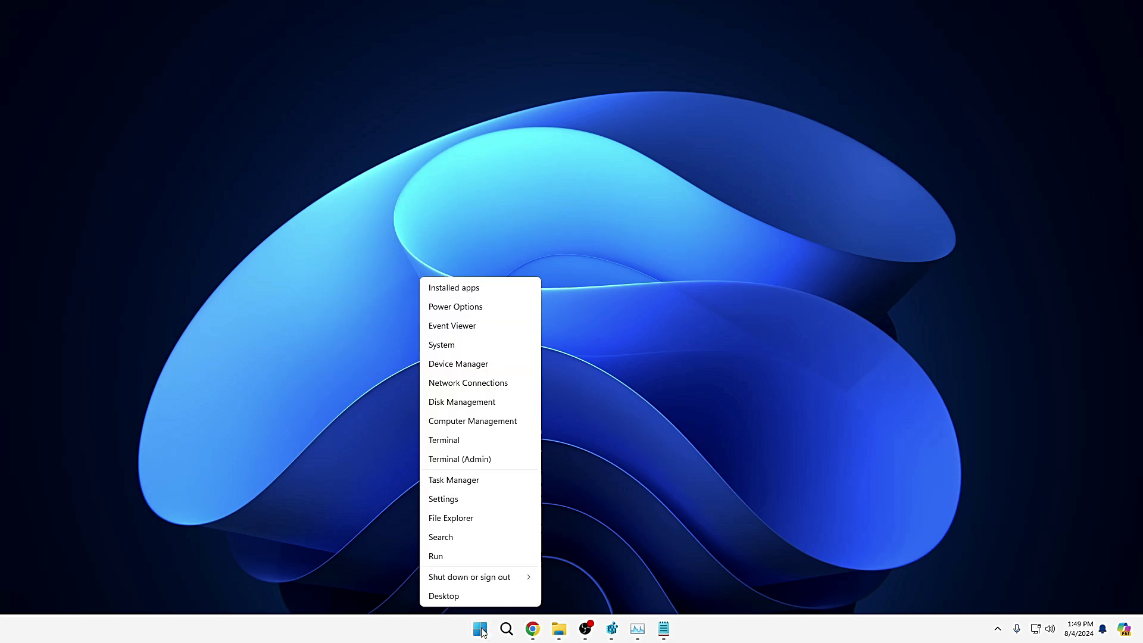
pyautogui.click(474, 480)
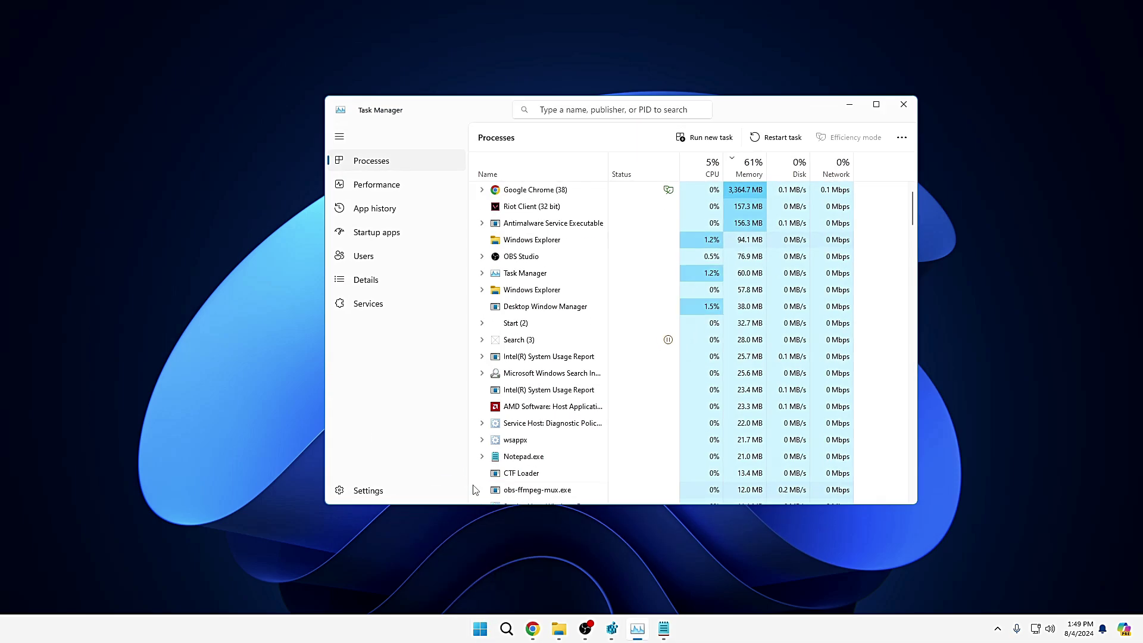
pyautogui.rightClick(558, 244)
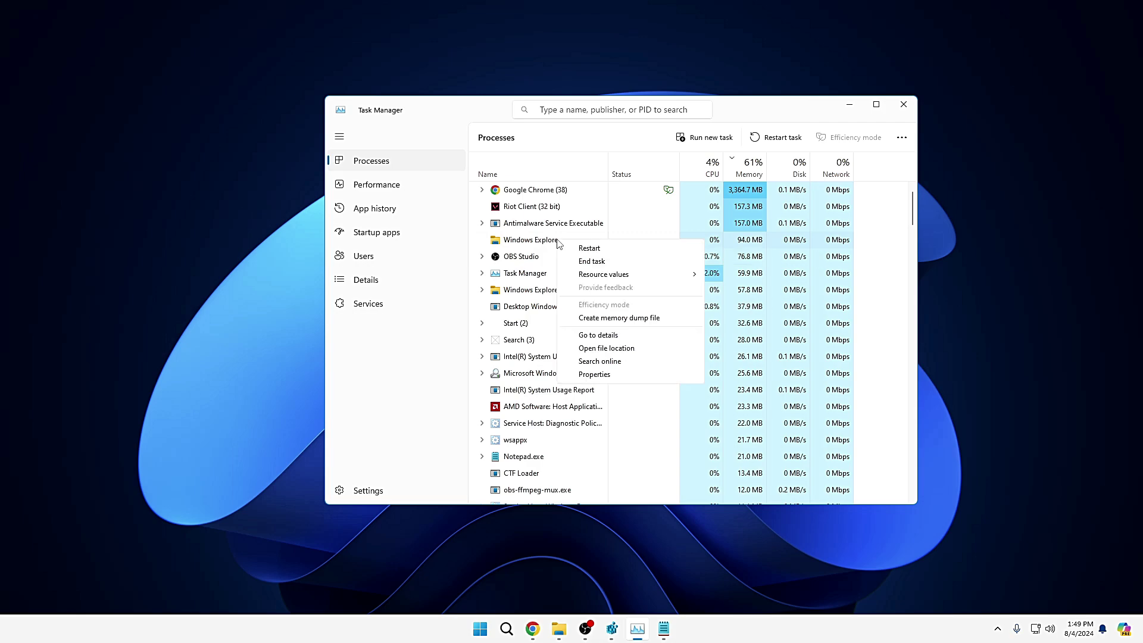
pyautogui.click(588, 249)
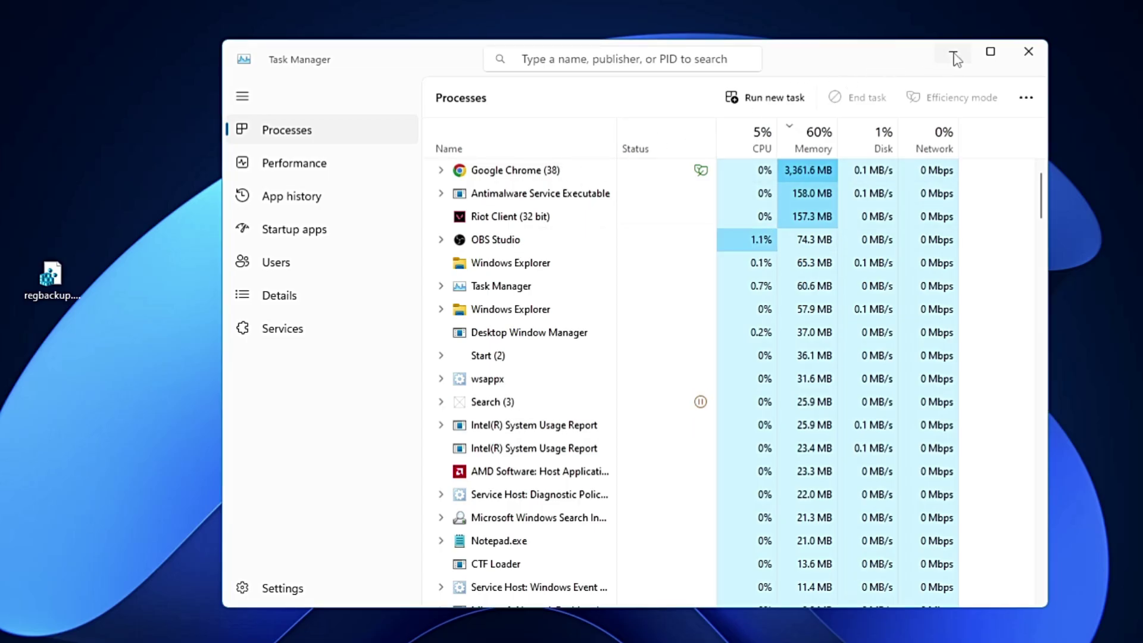
pyautogui.click(952, 54)
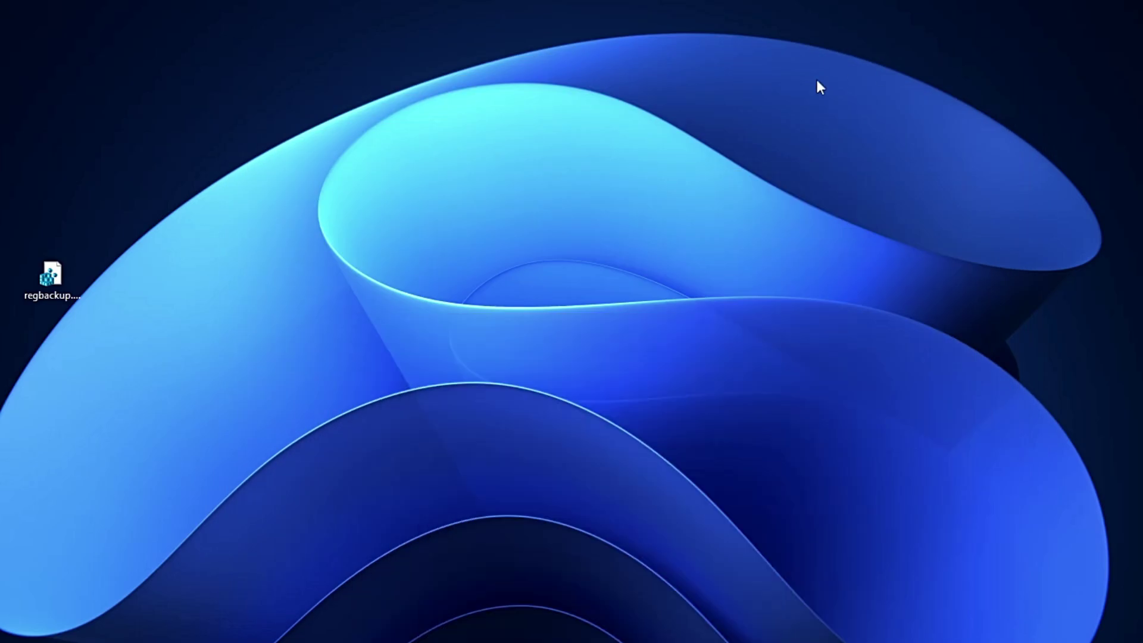
# - Check the style of the context menus for the desktop background and the regbackup.reg file
pyautogui.rightClick(437, 203)
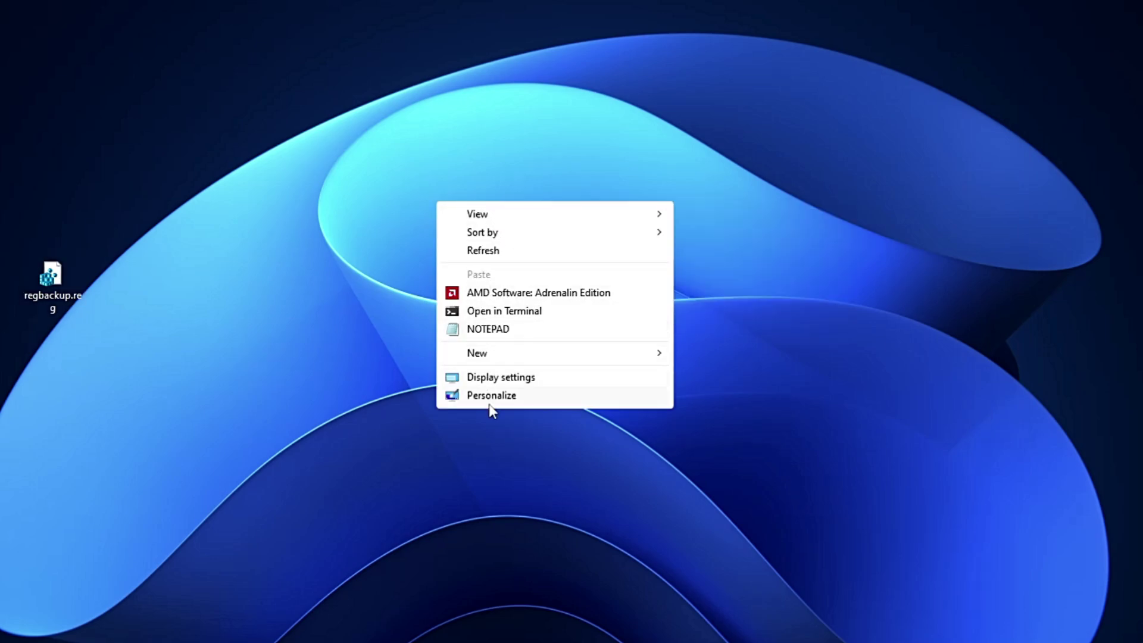
pyautogui.moveTo(505, 223)
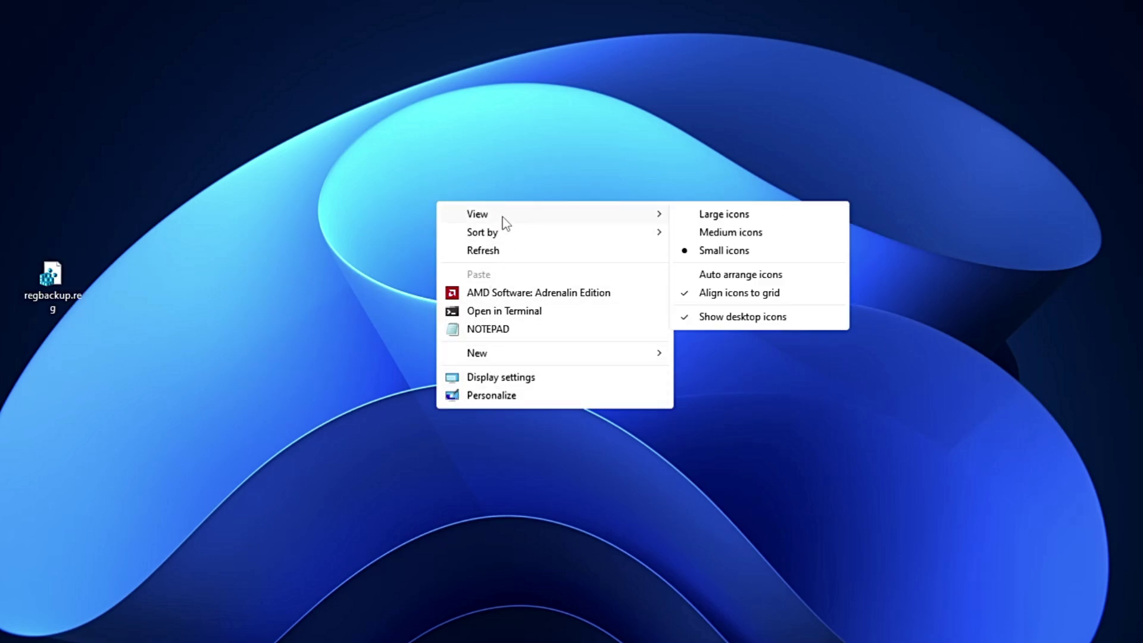
pyautogui.click(215, 210)
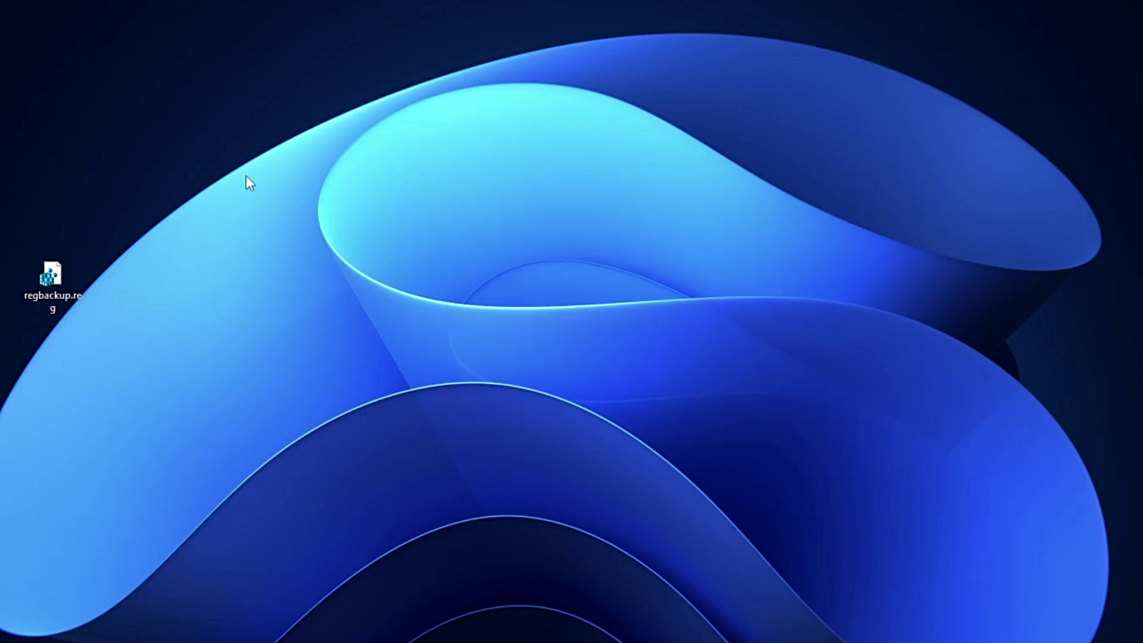
pyautogui.rightClick(50, 278)
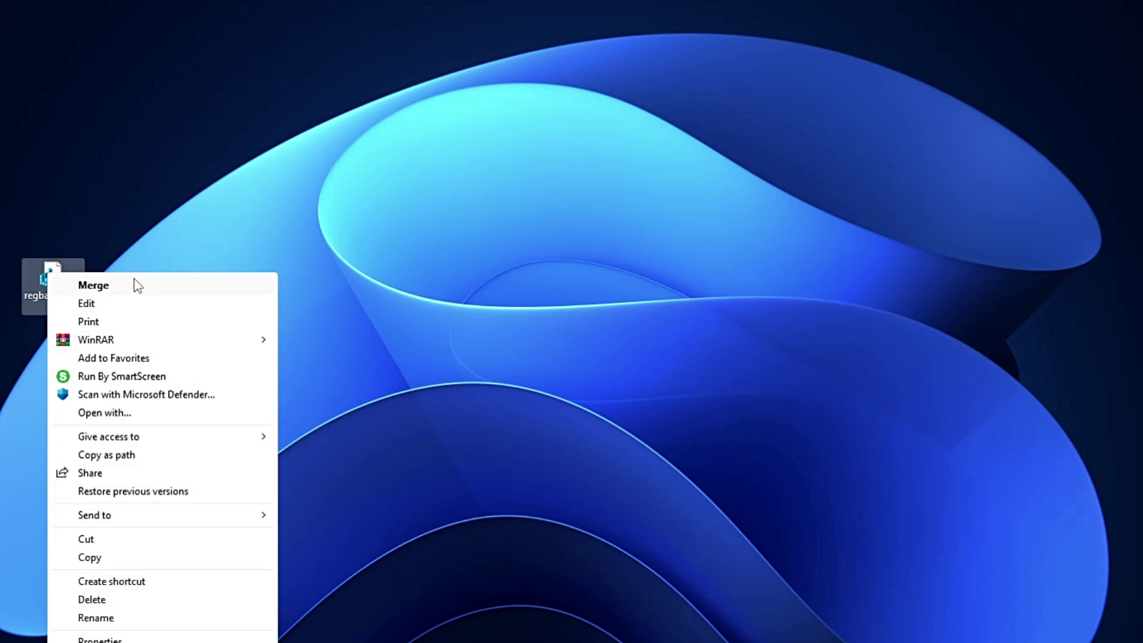
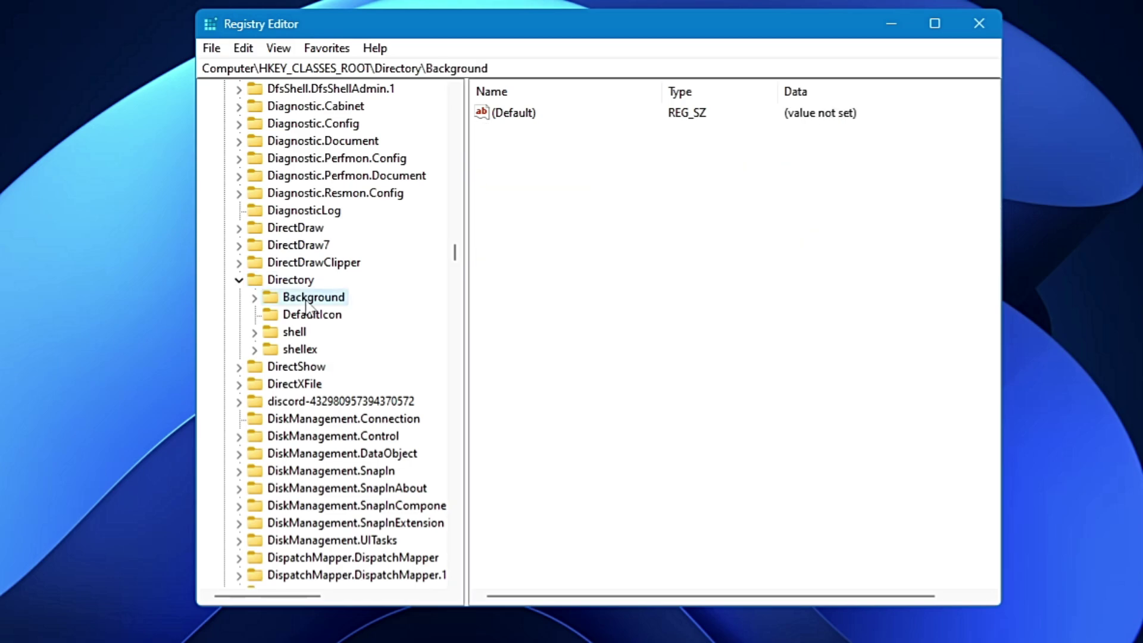
# - Create a new key named Notepad under HKEY_CLASSES_ROOT\Directory\Background\shell
pyautogui.doubleClick(307, 301)
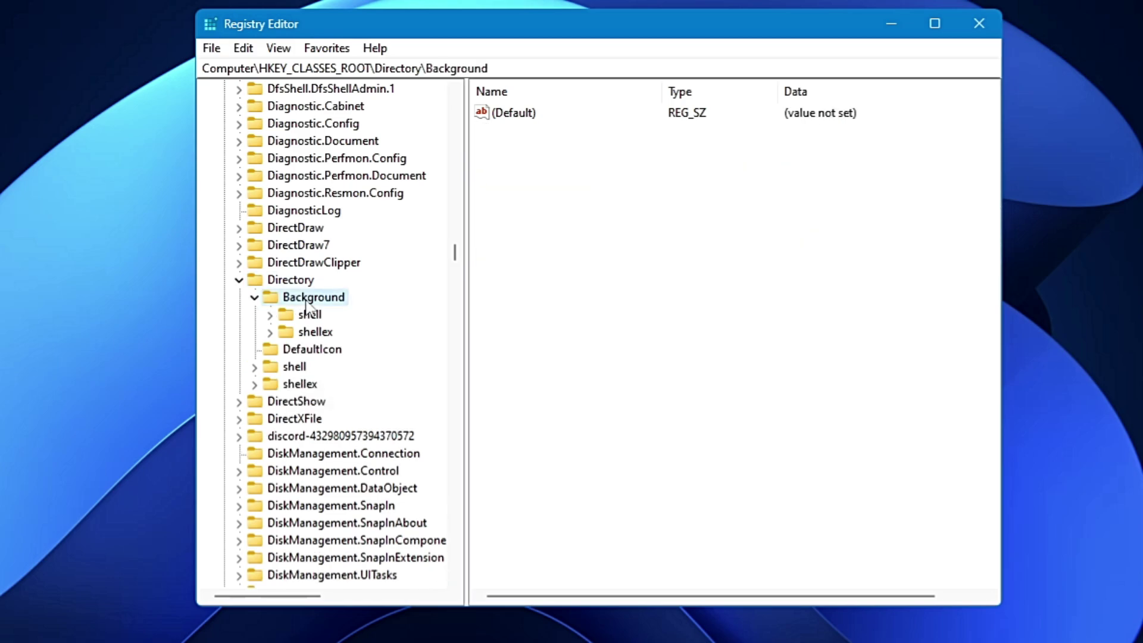
pyautogui.click(308, 320)
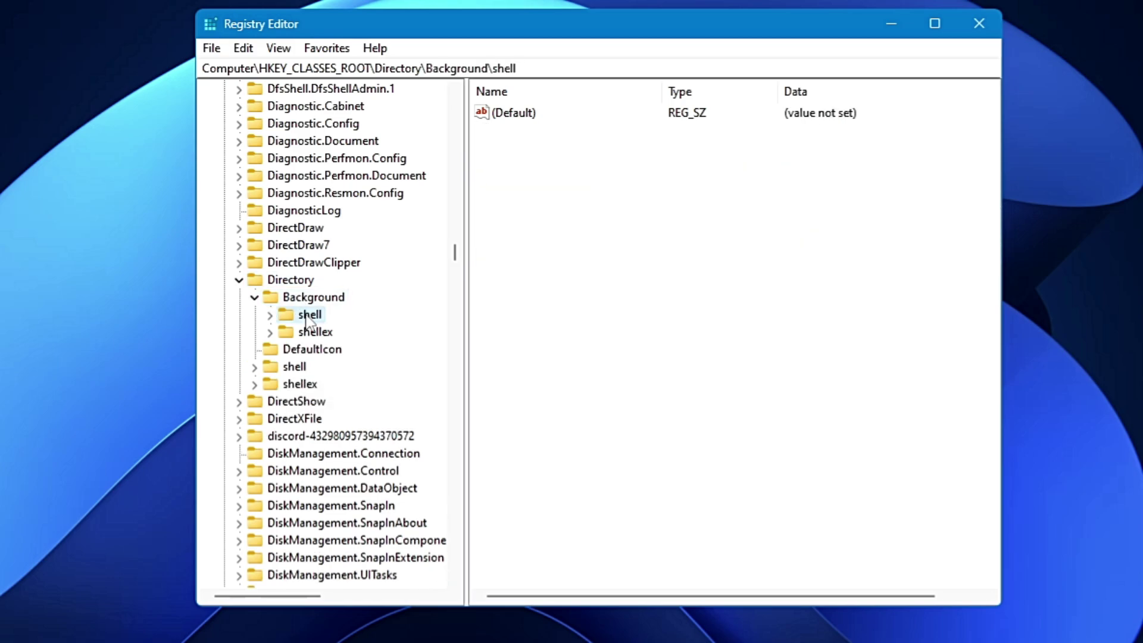
pyautogui.rightClick(311, 314)
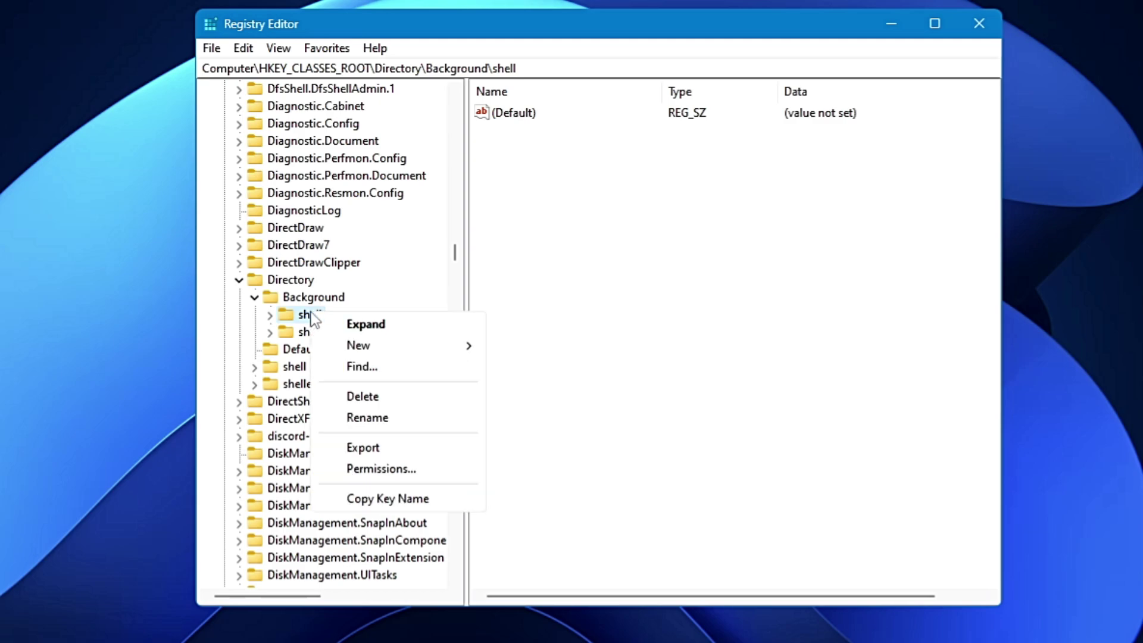
pyautogui.moveTo(361, 347)
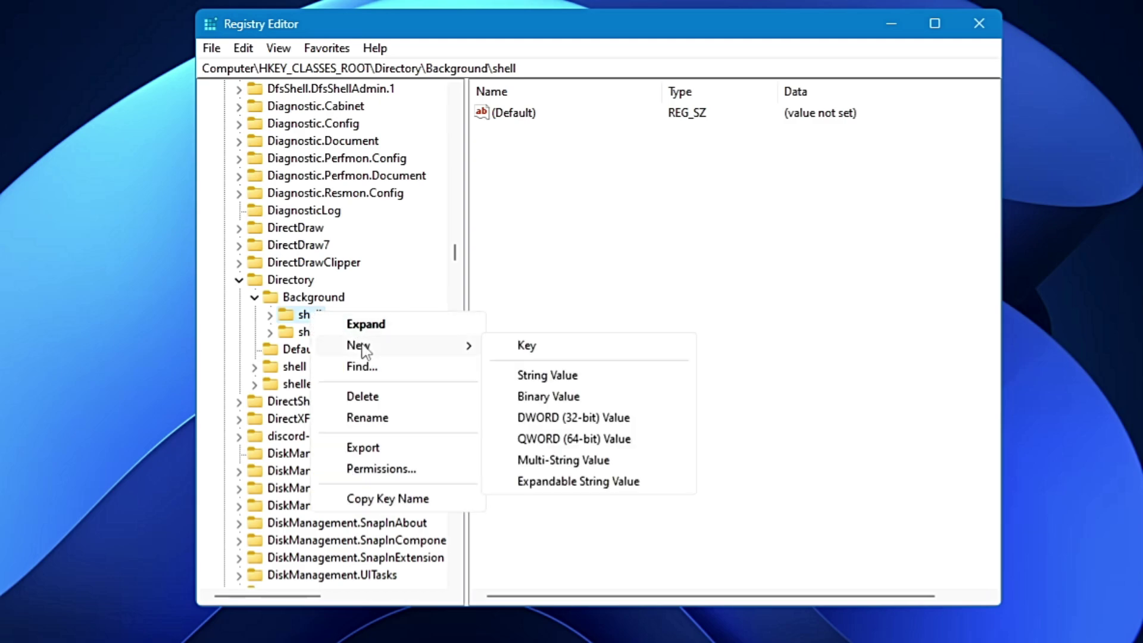
pyautogui.click(531, 353)
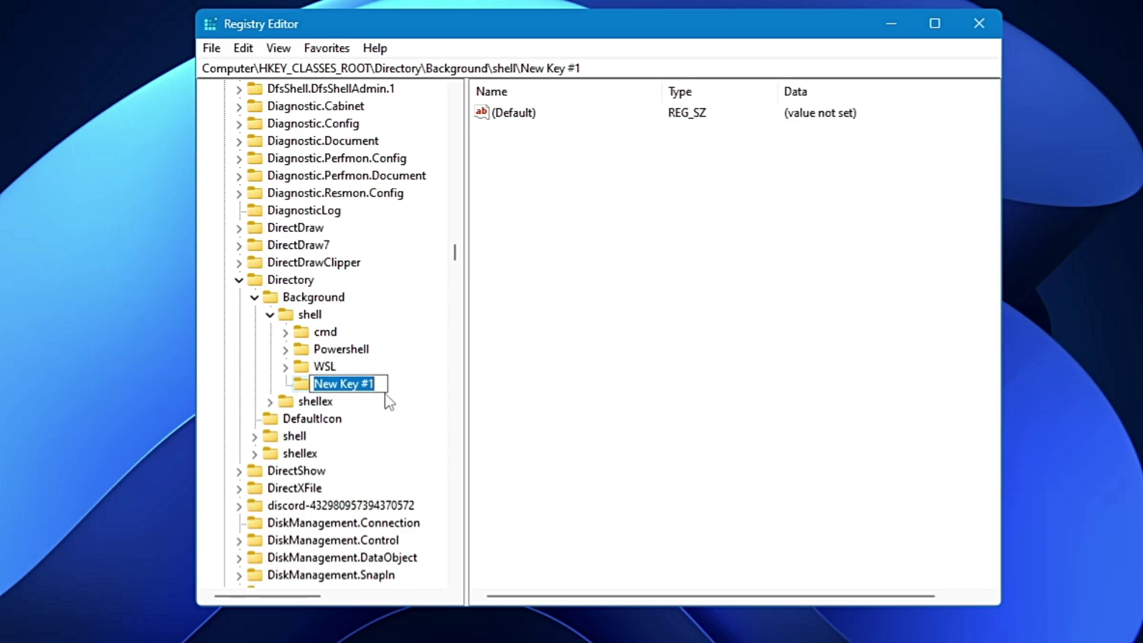
pyautogui.write('Notepad')
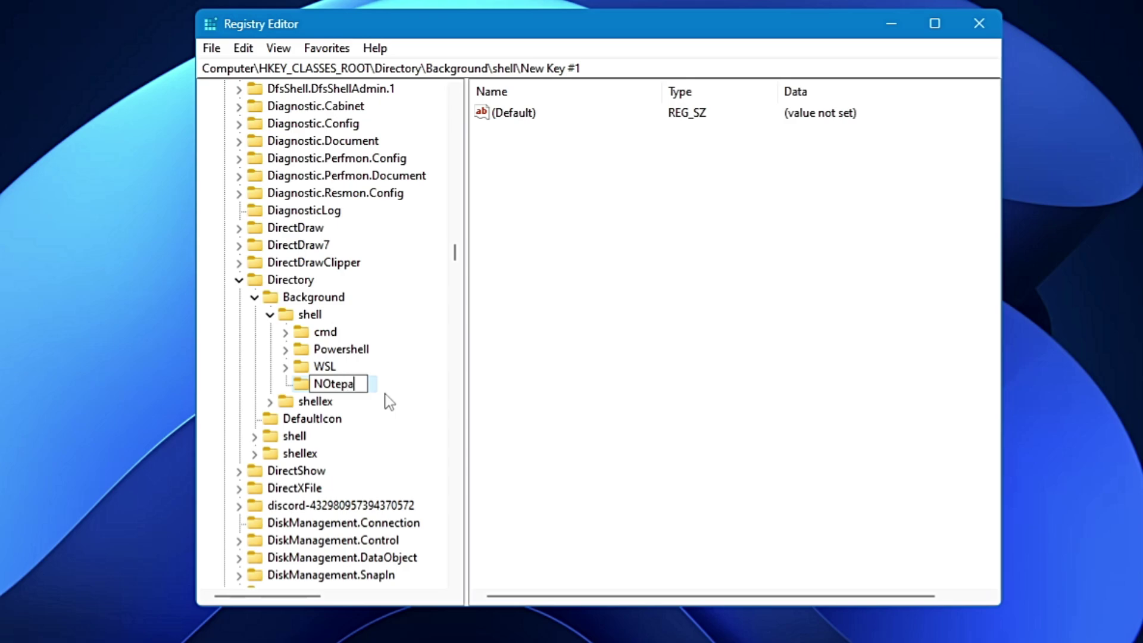
pyautogui.press('Return')
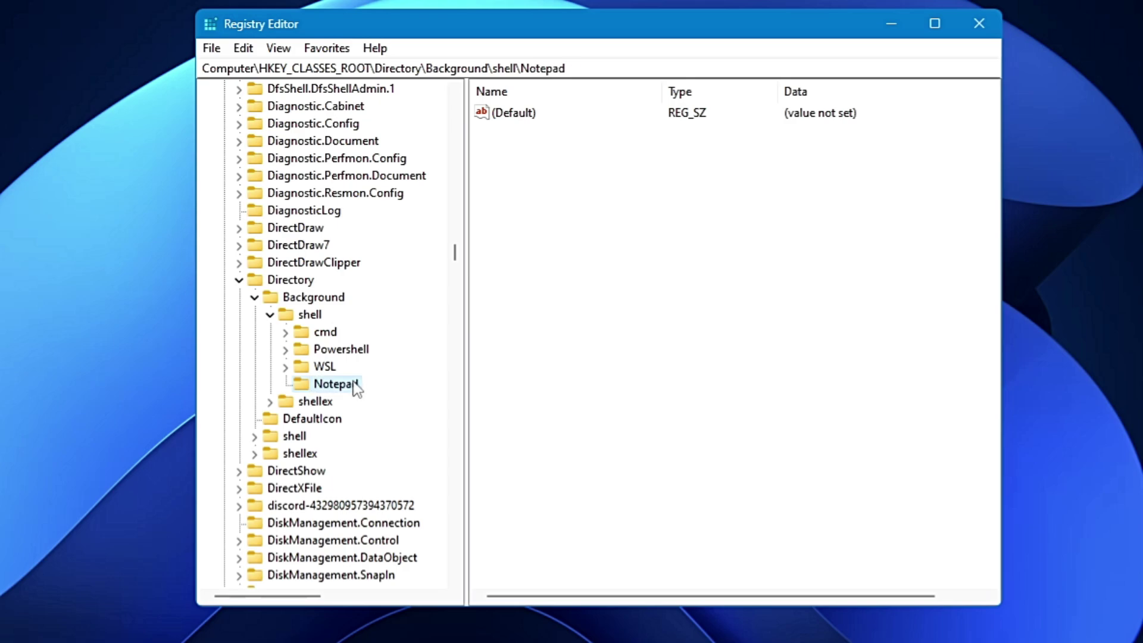
# - Create a new string value named Icon inside the Notepad key
pyautogui.click(573, 266)
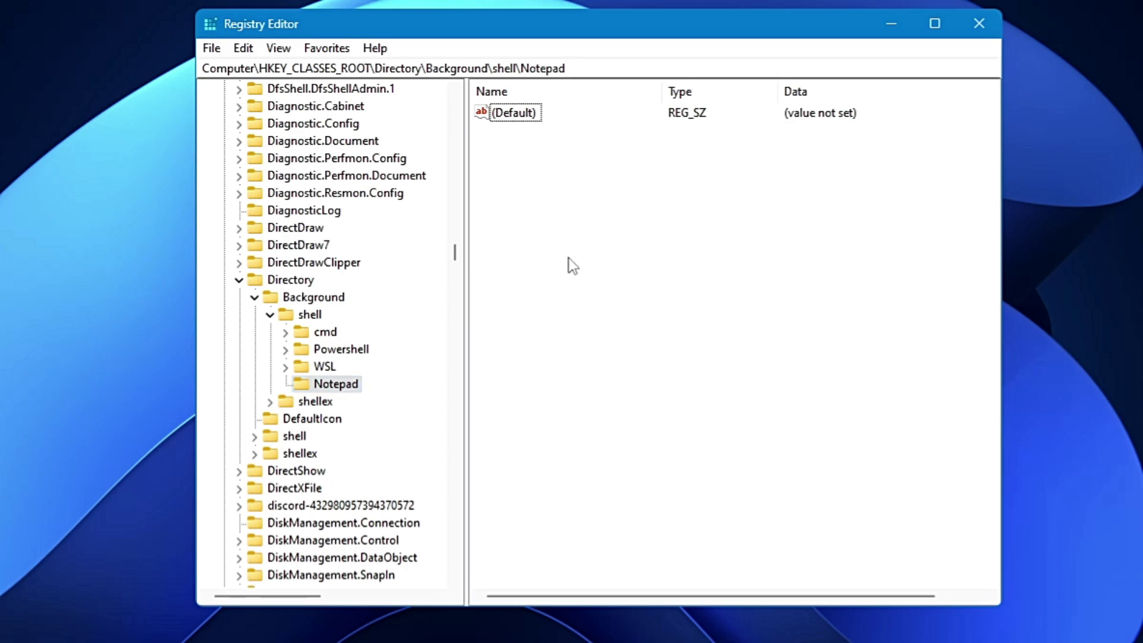
pyautogui.rightClick(573, 266)
pyautogui.moveTo(610, 275)
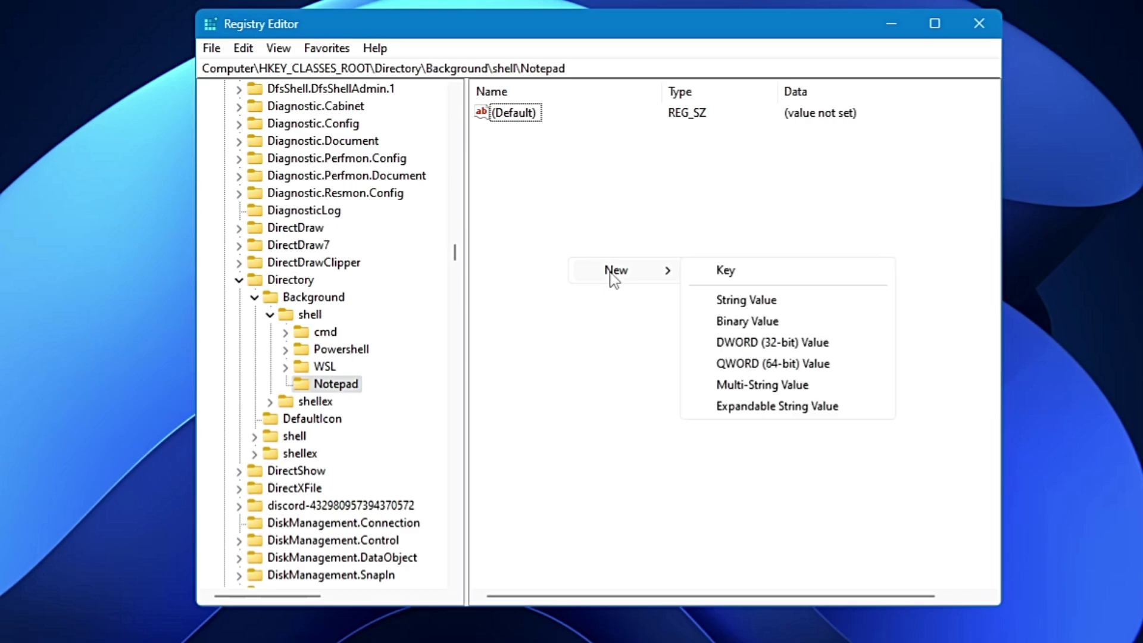
pyautogui.click(739, 301)
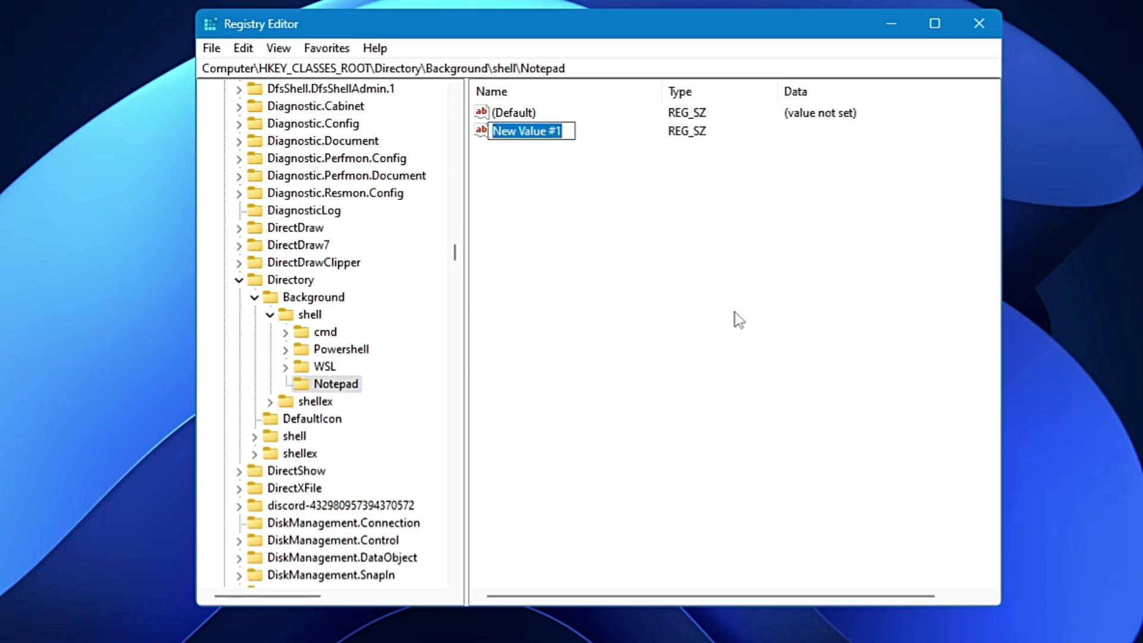
pyautogui.write('Icon')
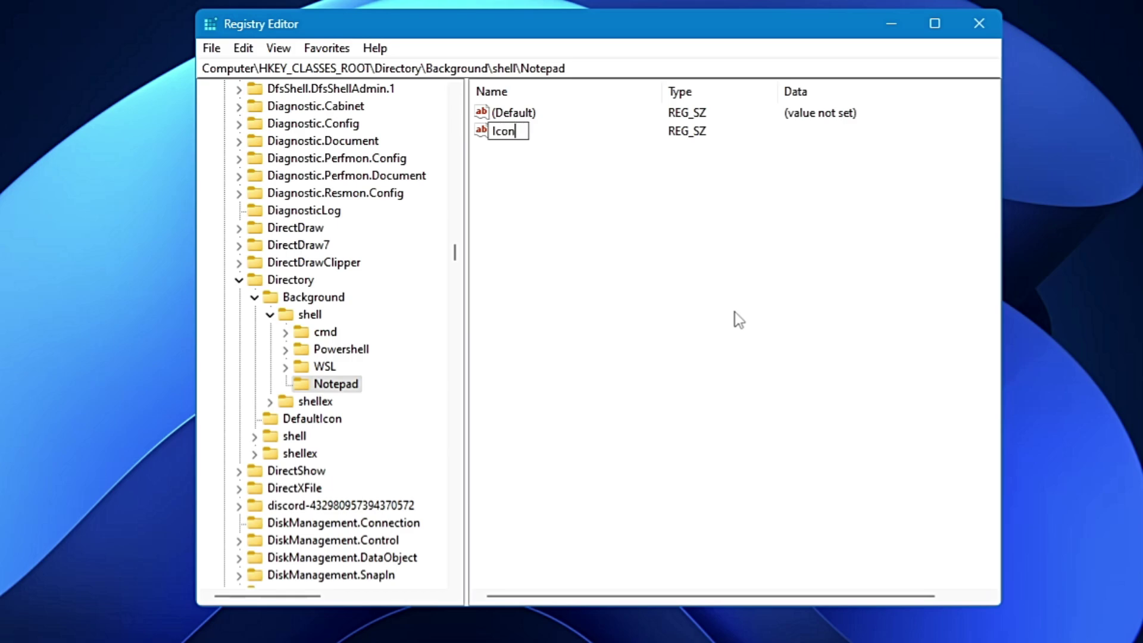
pyautogui.press('Return')
# - Open the Icon value for editing, then switch to File Explorer and copy the path of notepad.exe in C:\Windows
pyautogui.doubleClick(502, 132)
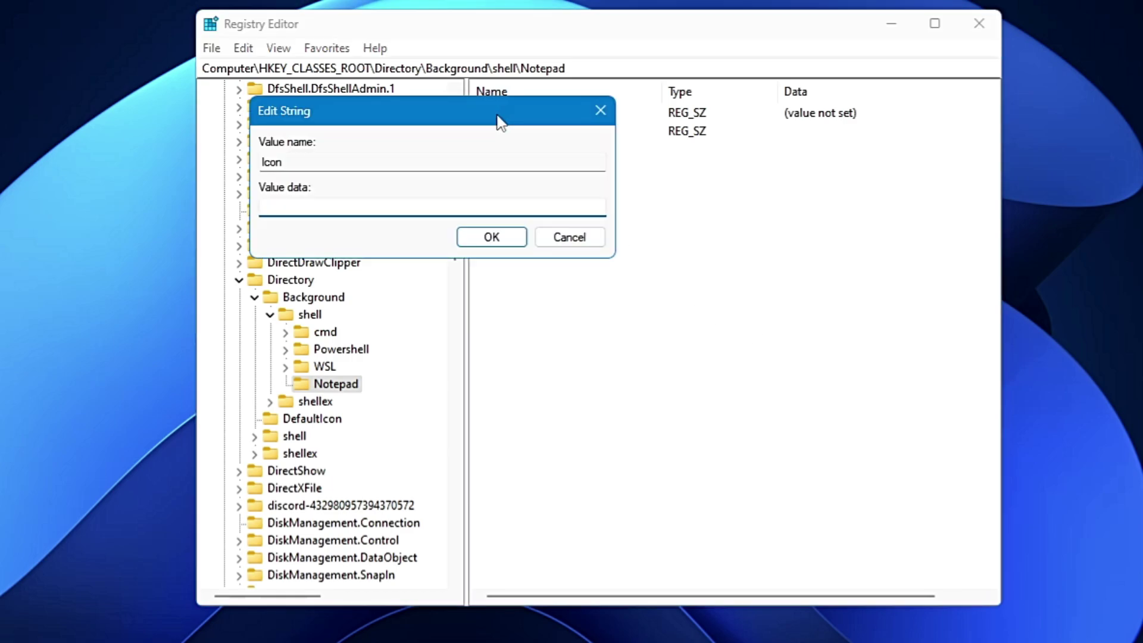
pyautogui.moveTo(498, 119); pyautogui.dragTo(753, 149)
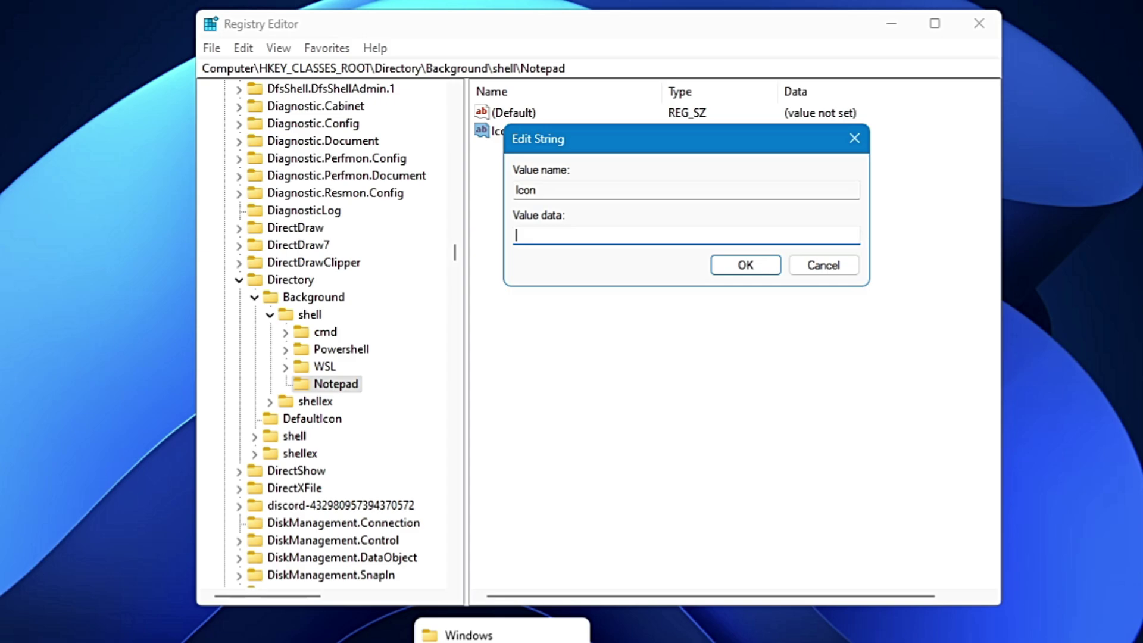
pyautogui.click(502, 634)
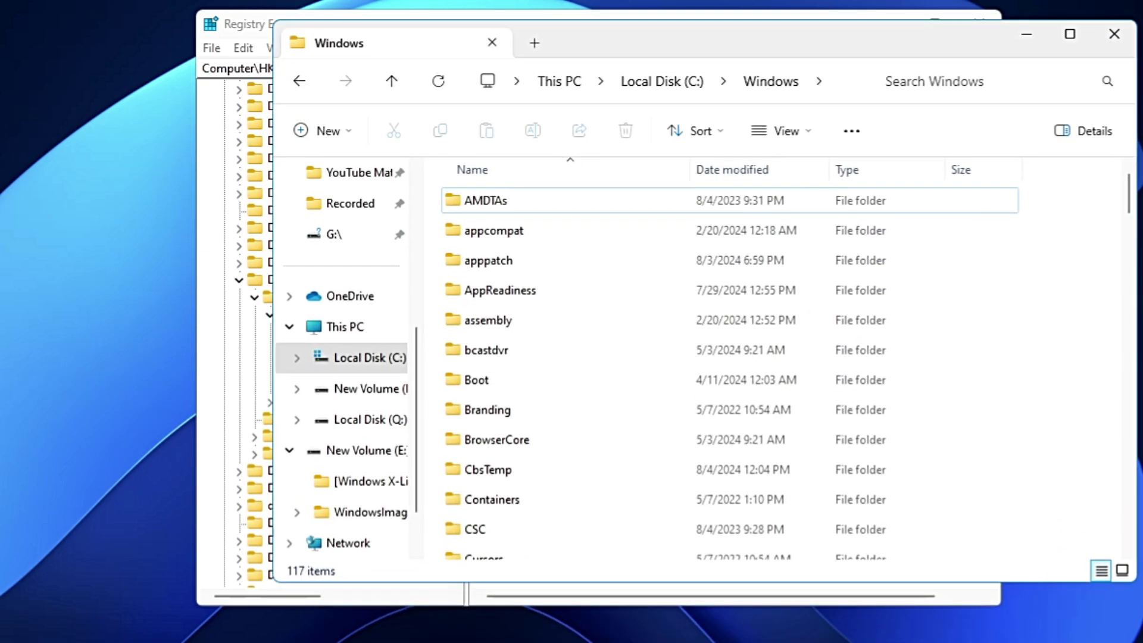
pyautogui.click(369, 357)
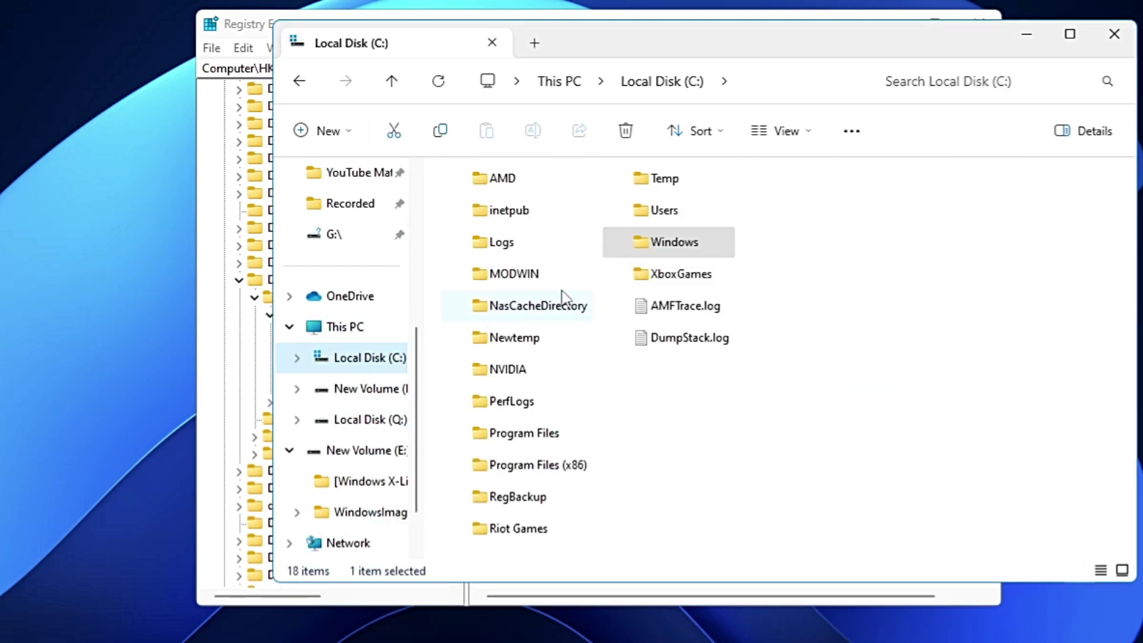
pyautogui.doubleClick(674, 242)
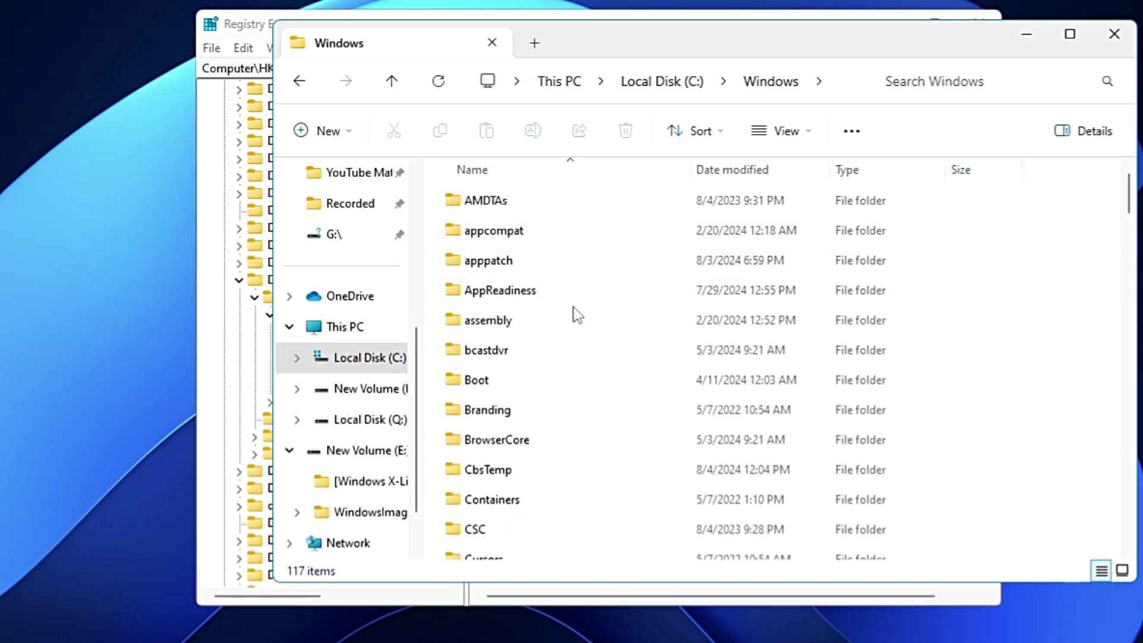
pyautogui.scroll(-6, 564, 331)
pyautogui.click(562, 335)
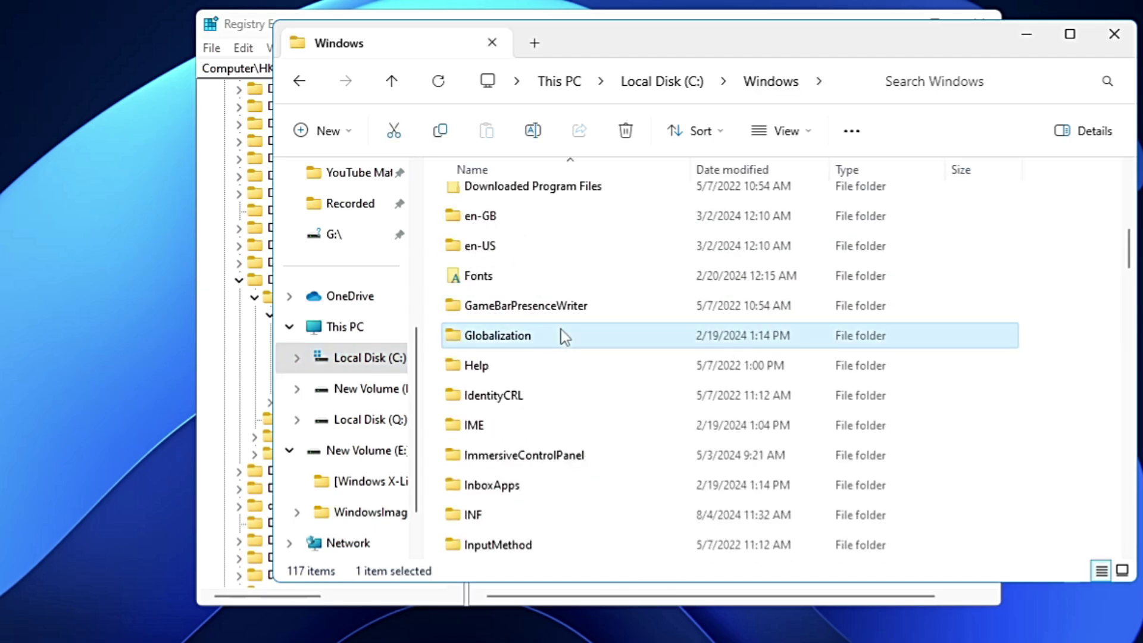
pyautogui.write('notepad')
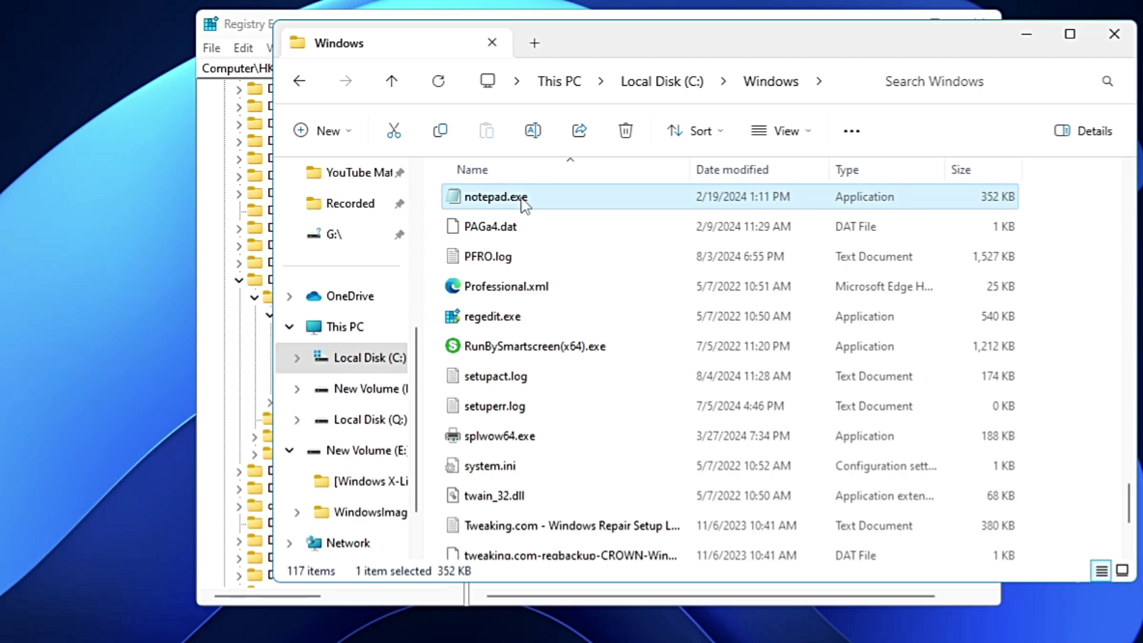
pyautogui.rightClick(522, 202)
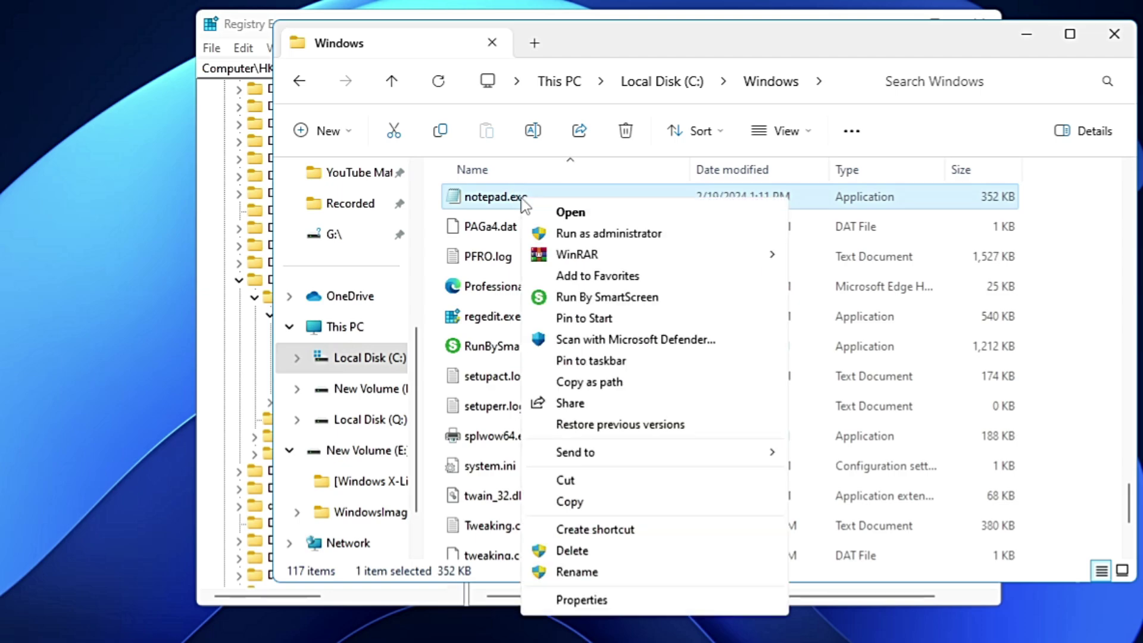
pyautogui.click(592, 384)
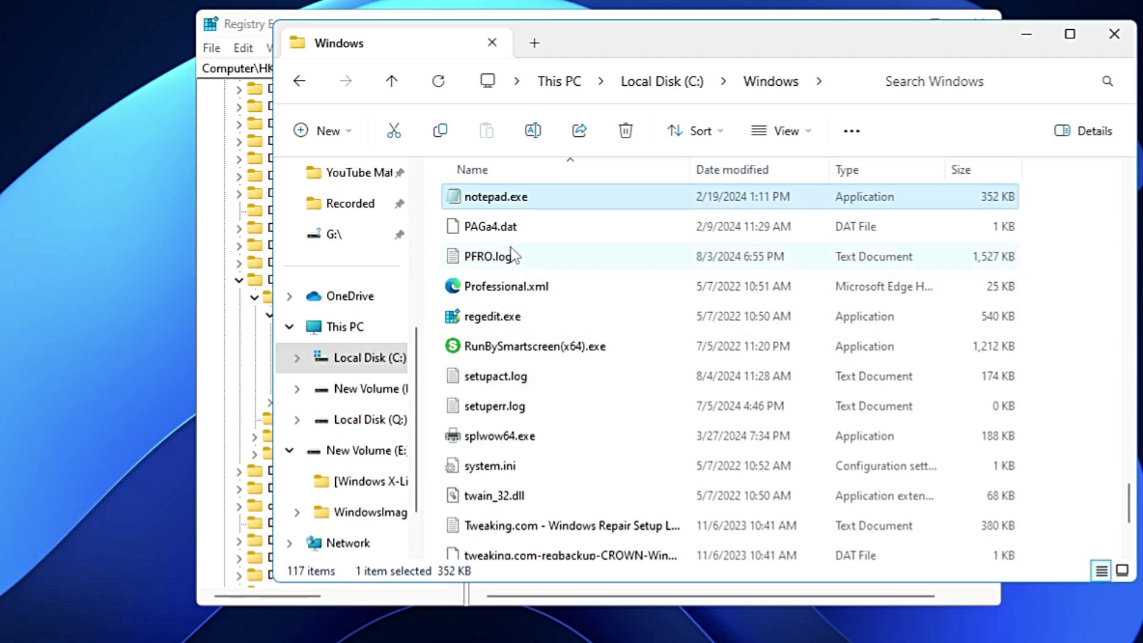
# - Minimize File Explorer and save the Icon value's data as "C:\Windows\notepad.exe"
pyautogui.scroll(-2, 491, 250)
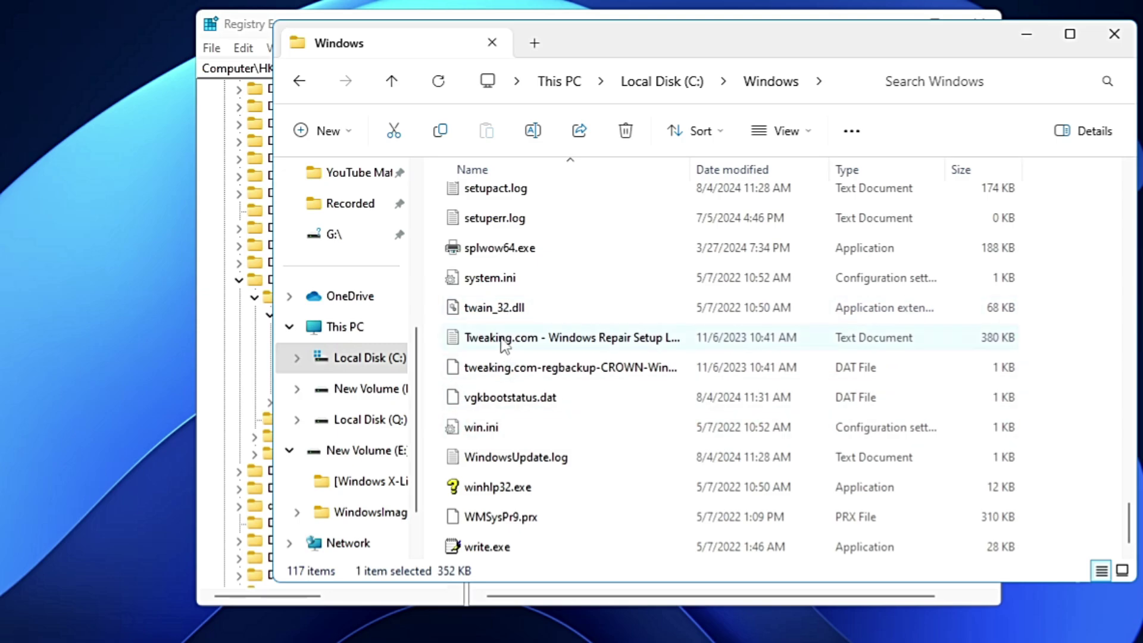
pyautogui.click(1027, 33)
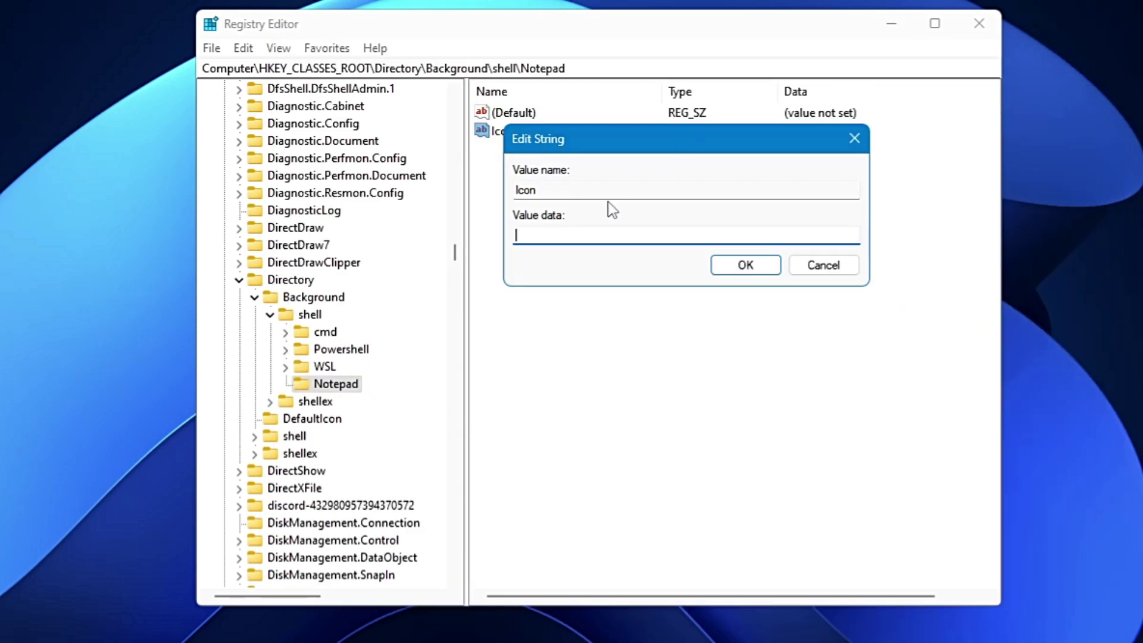
pyautogui.hotkey('ctrl', 'v')
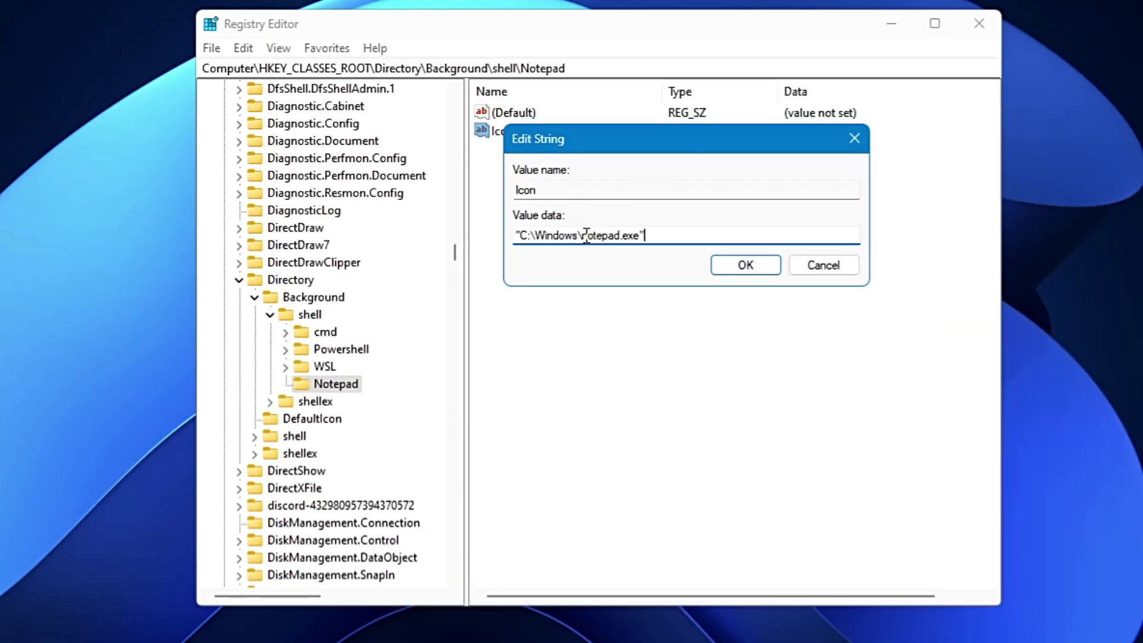
pyautogui.click(744, 265)
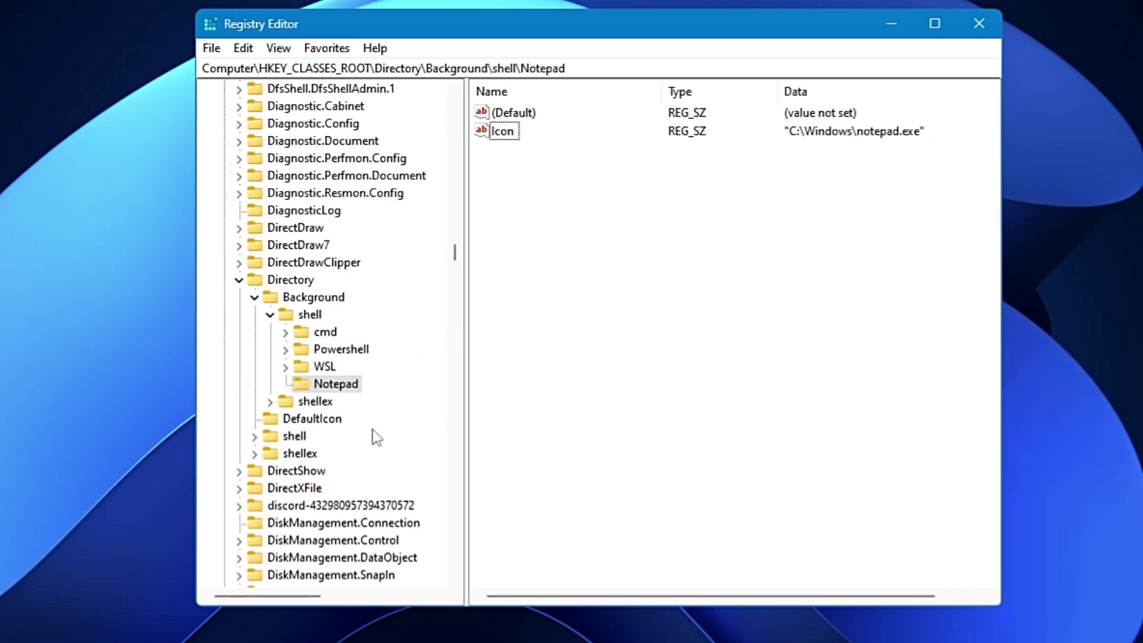
# - Switch to Task Manager, restart the Windows Explorer process, and minimize the Task Manager window
pyautogui.press('super+x')
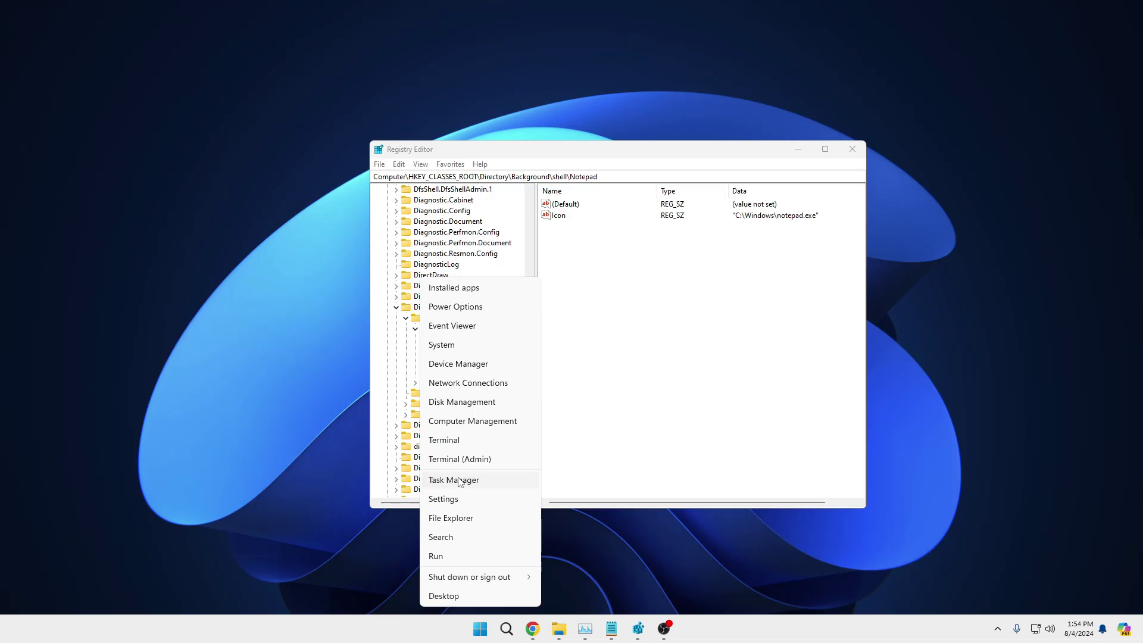
pyautogui.click(330, 562)
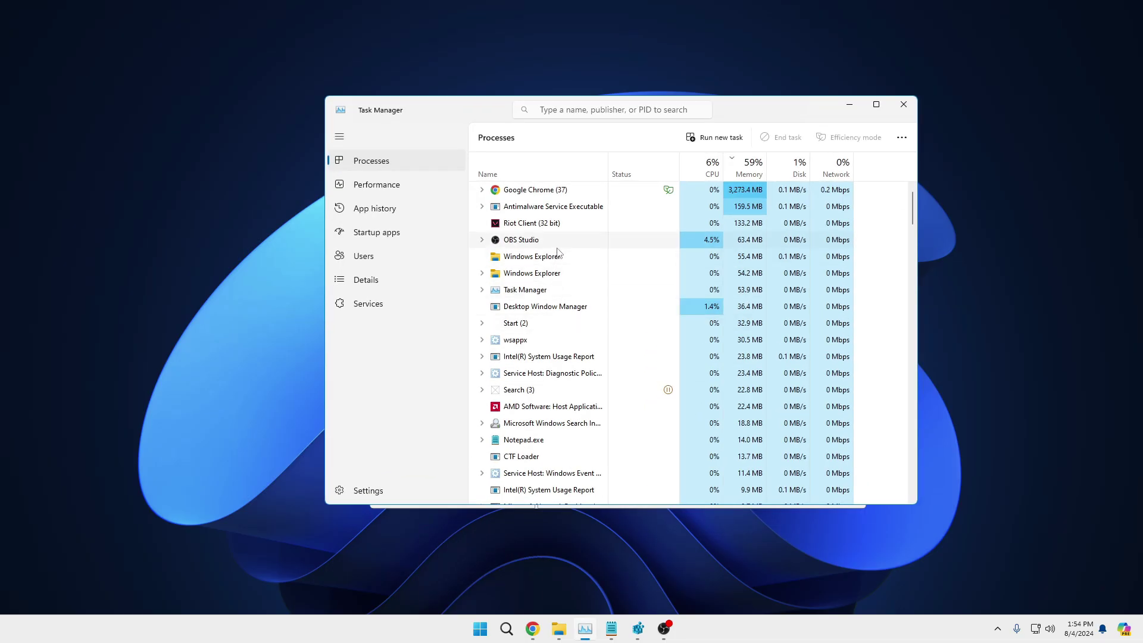
pyautogui.rightClick(557, 253)
pyautogui.click(583, 266)
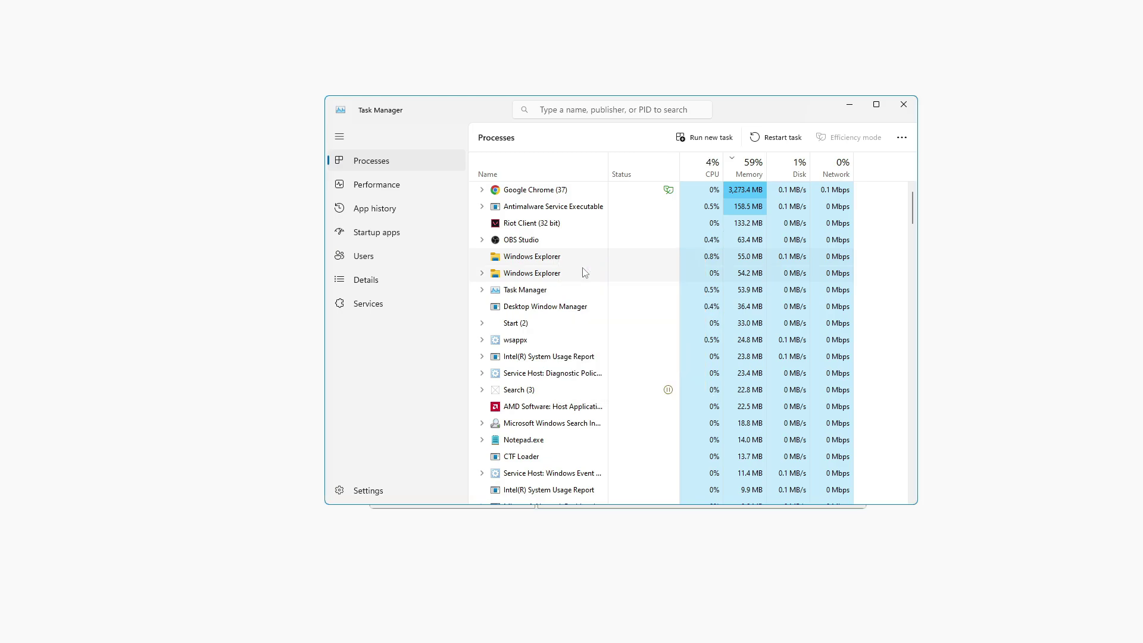
pyautogui.click(850, 106)
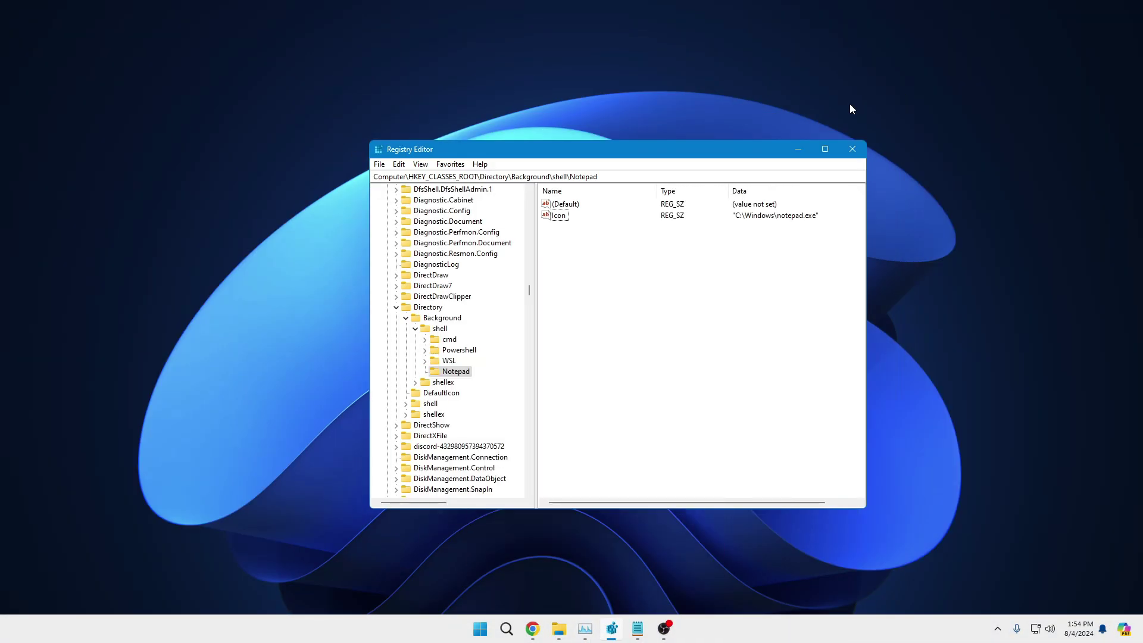
# - Move the Registry Editor window aside and check the desktop context menu for the Notepad entry
pyautogui.moveTo(716, 94); pyautogui.dragTo(800, 87)
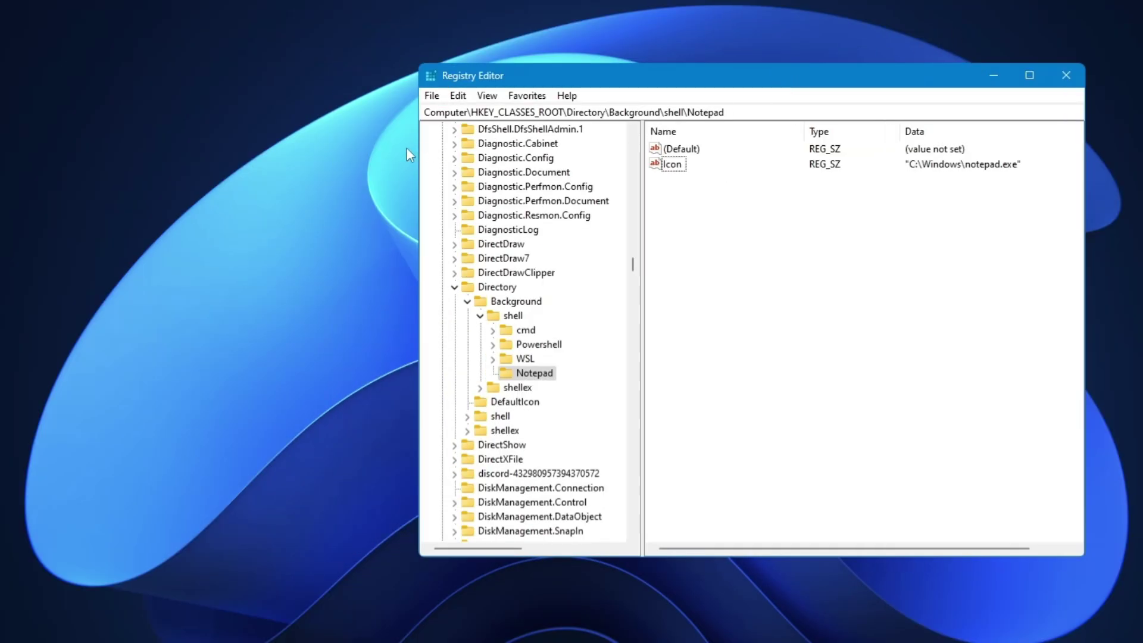
pyautogui.click(320, 151)
pyautogui.rightClick(320, 151)
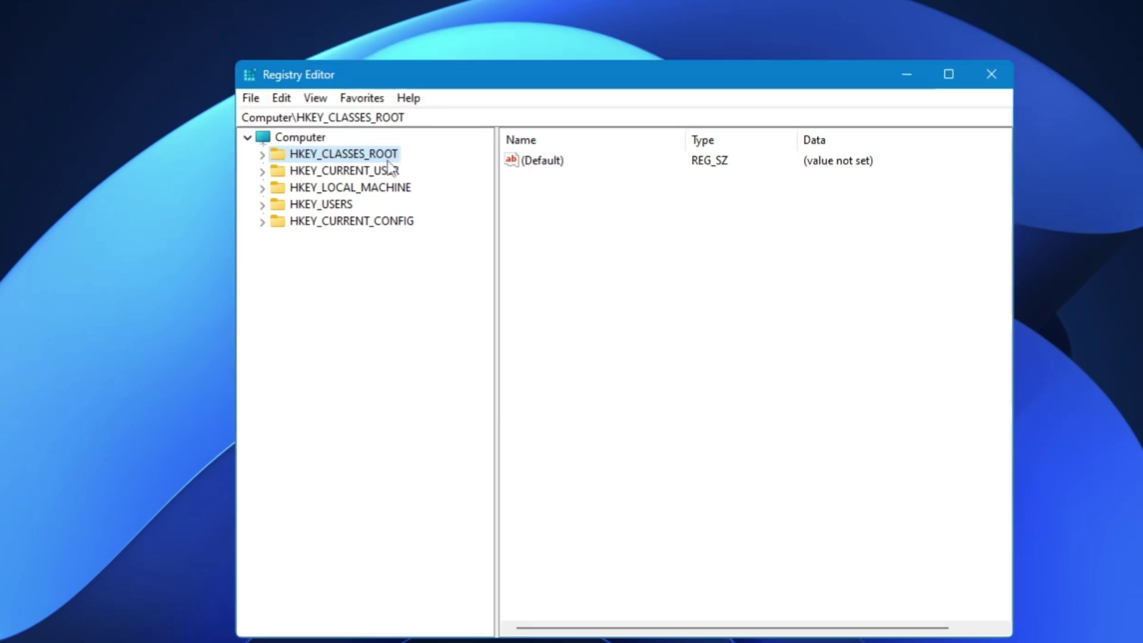
# - Expand the registry tree to HKEY_LOCAL_MACHINE\SOFTWARE\Microsoft
pyautogui.doubleClick(338, 188)
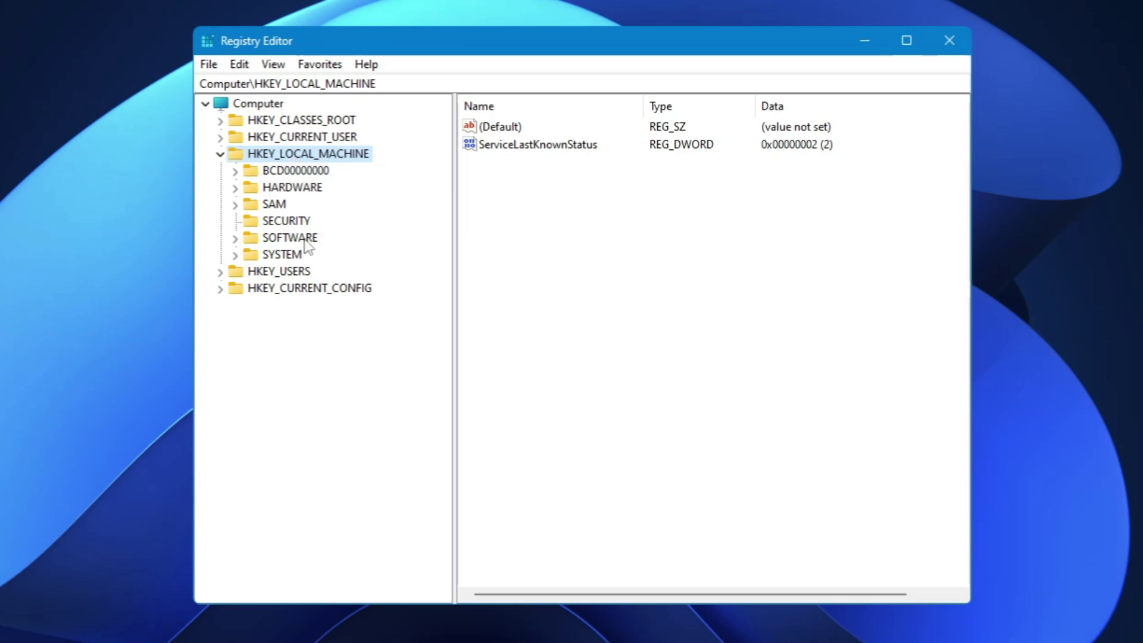
pyautogui.doubleClick(304, 238)
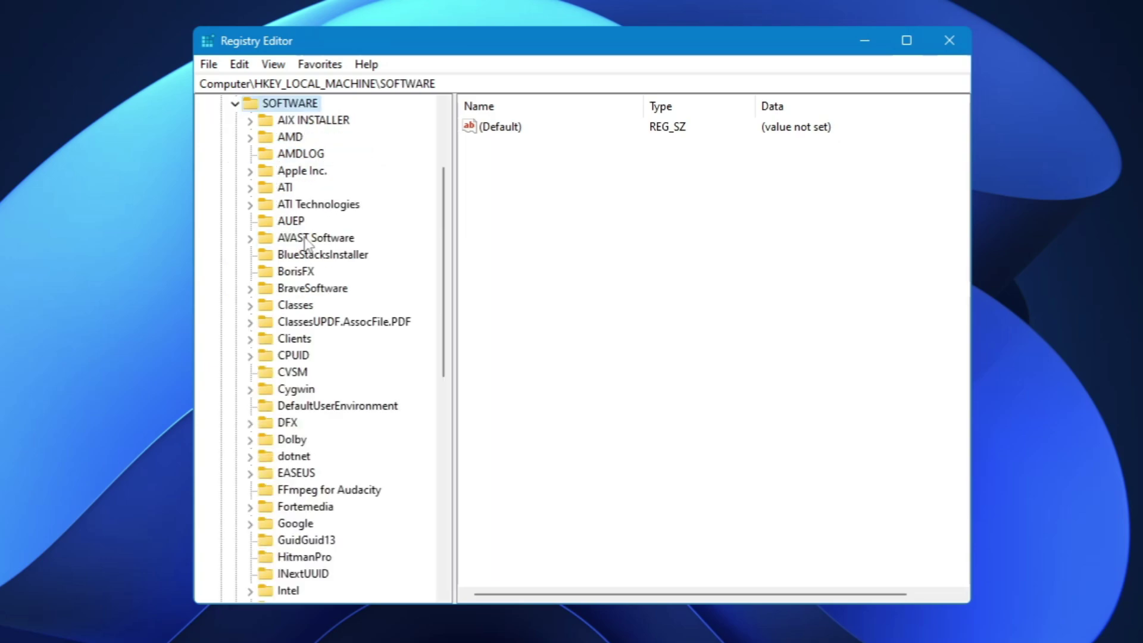
pyautogui.click(312, 254)
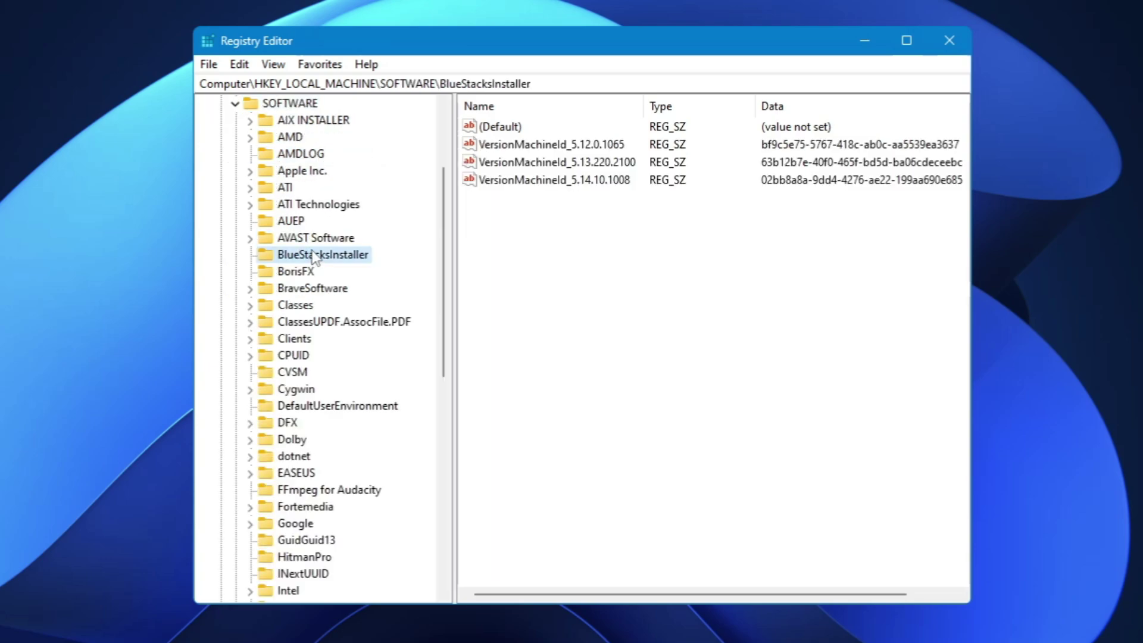
pyautogui.press('m')
pyautogui.scroll(-6, 324, 271)
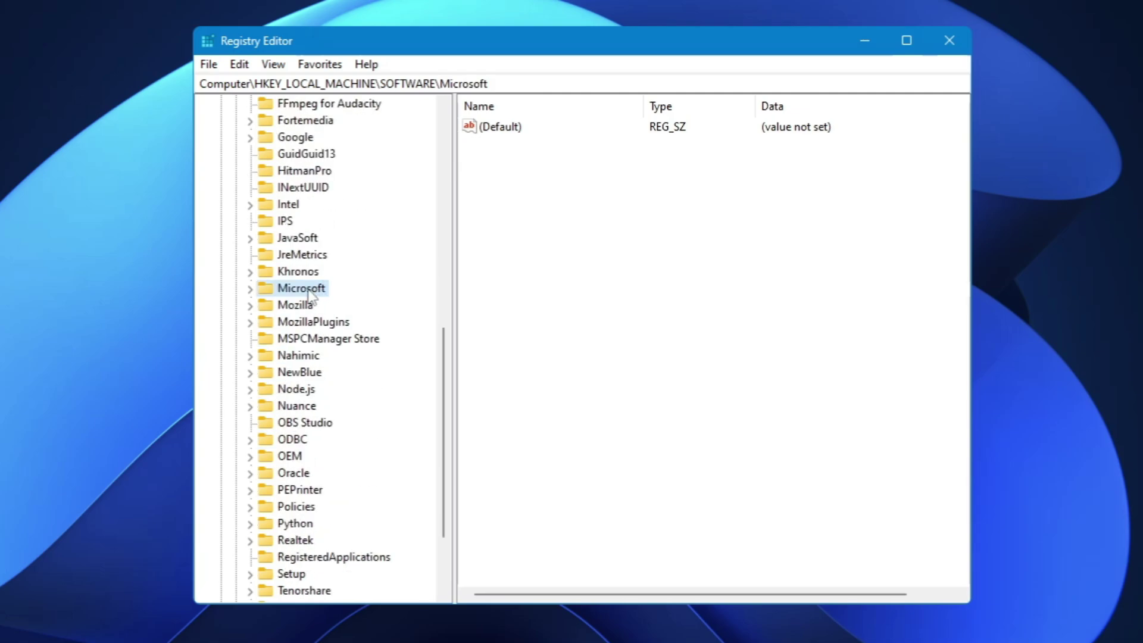
pyautogui.doubleClick(308, 289)
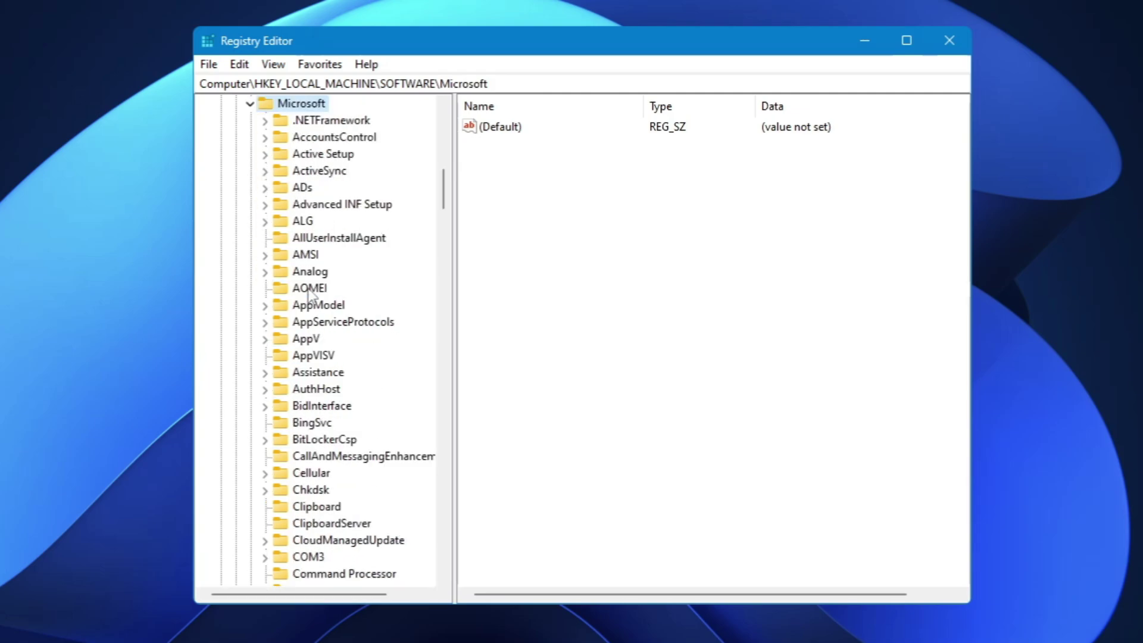
# - Expand the Windows NT key under Microsoft and its CurrentVersion subkey
pyautogui.click(310, 289)
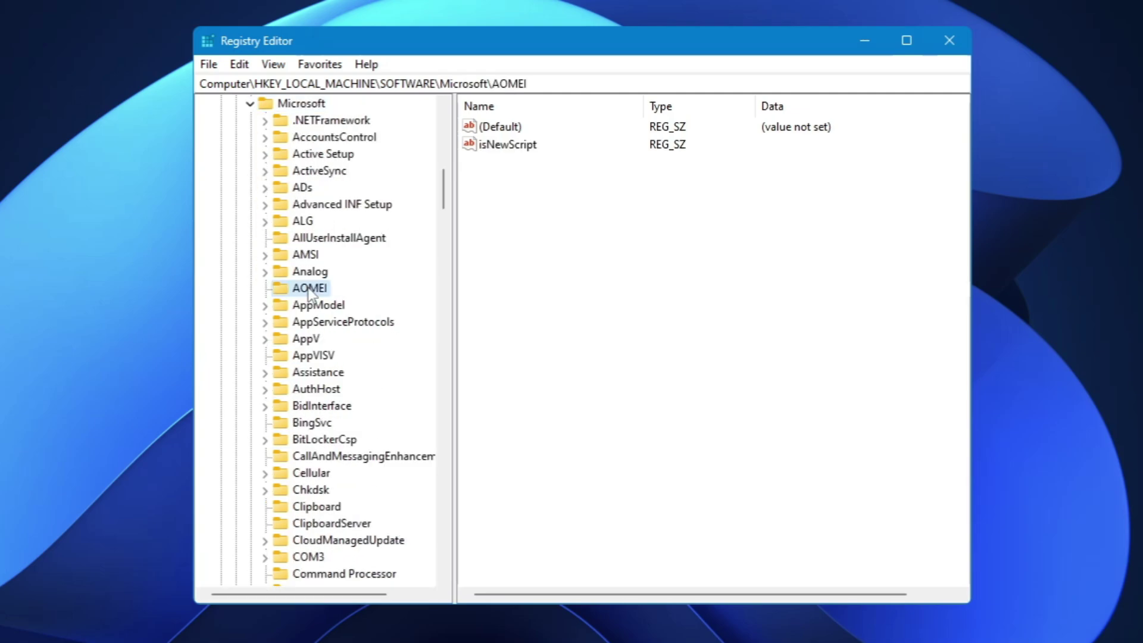
pyautogui.press('w')
pyautogui.scroll(-7, 309, 294)
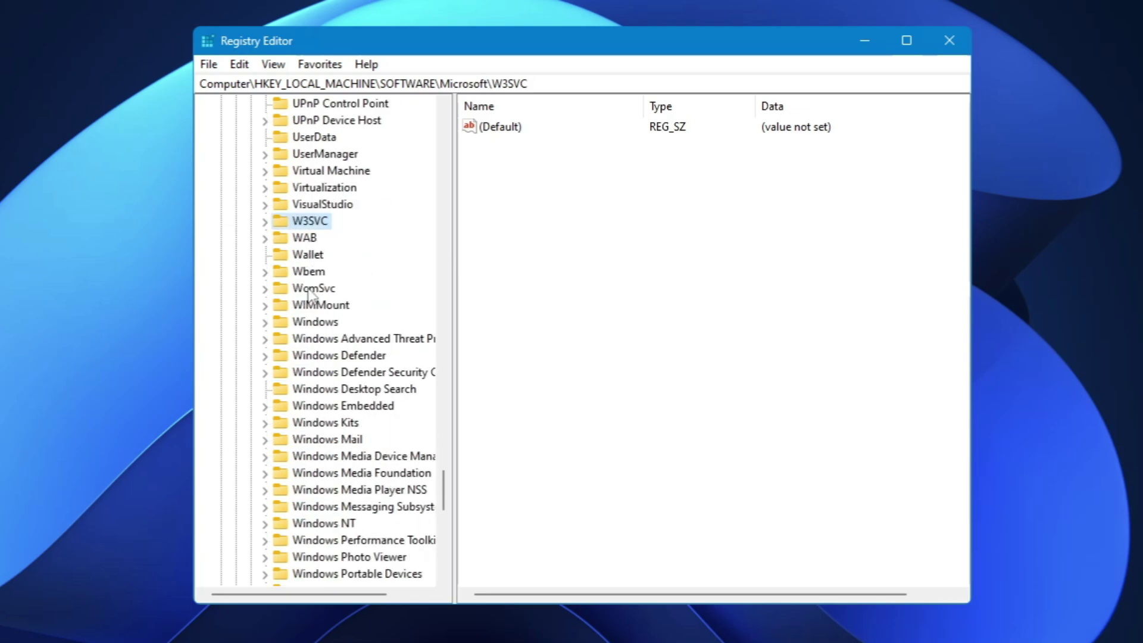
pyautogui.scroll(-2, 310, 294)
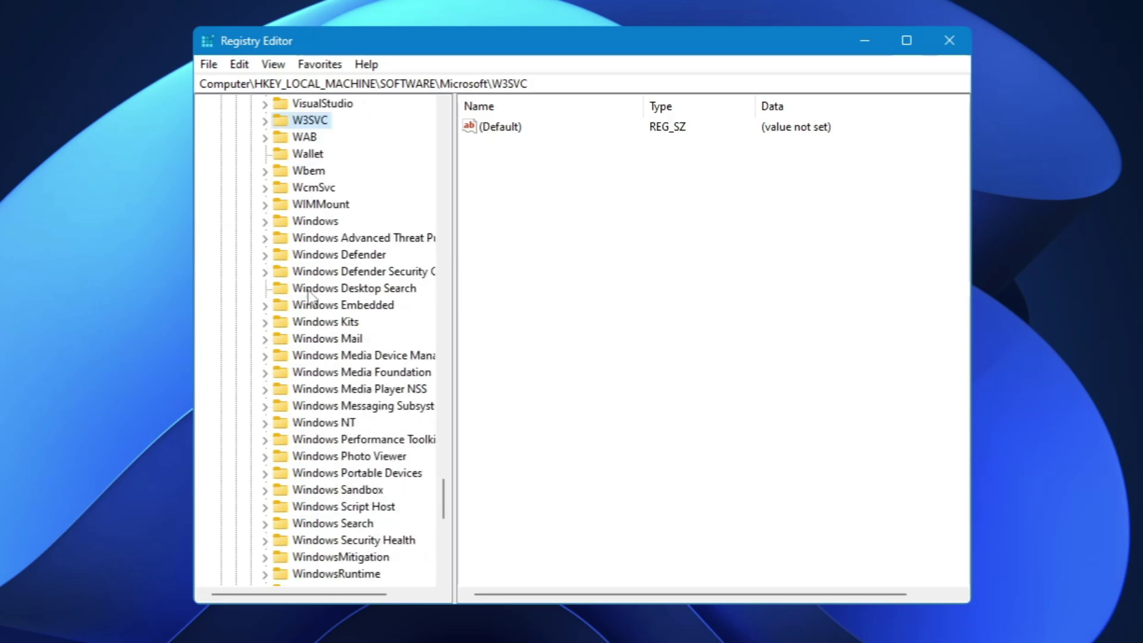
pyautogui.click(335, 424)
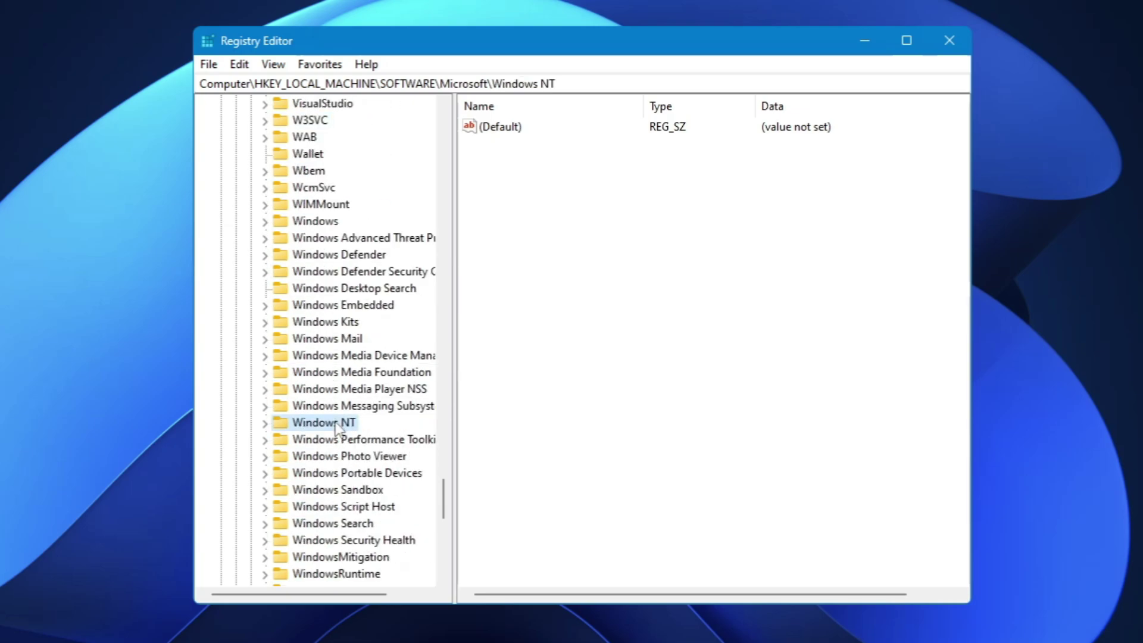
pyautogui.doubleClick(337, 424)
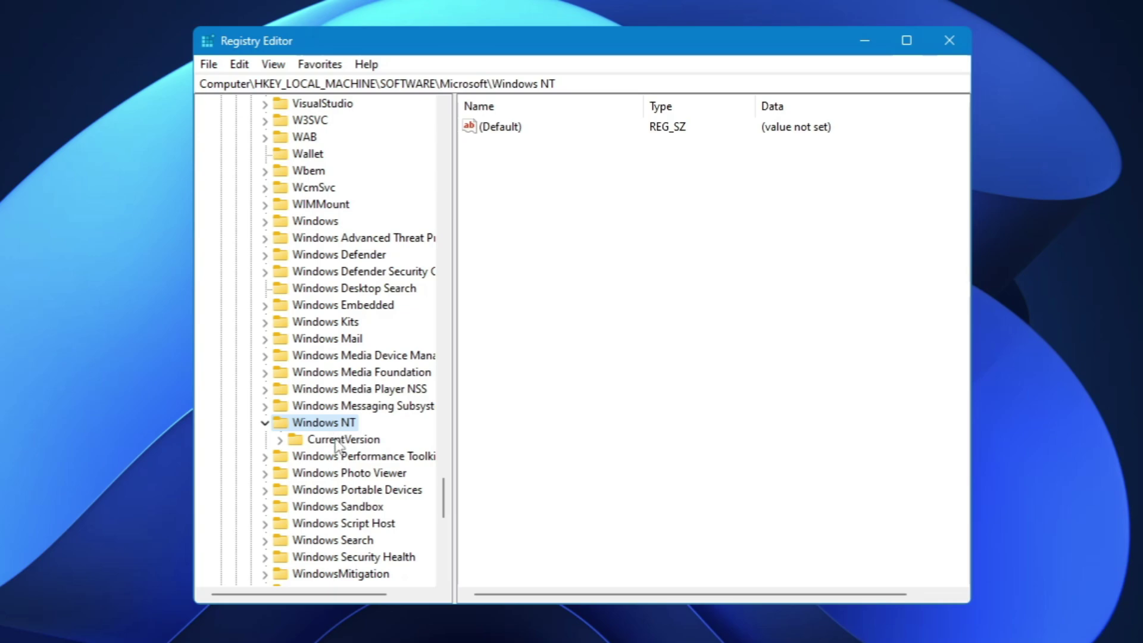
pyautogui.doubleClick(337, 441)
# - Find the Multimedia key under CurrentVersion and expand it
pyautogui.click(366, 372)
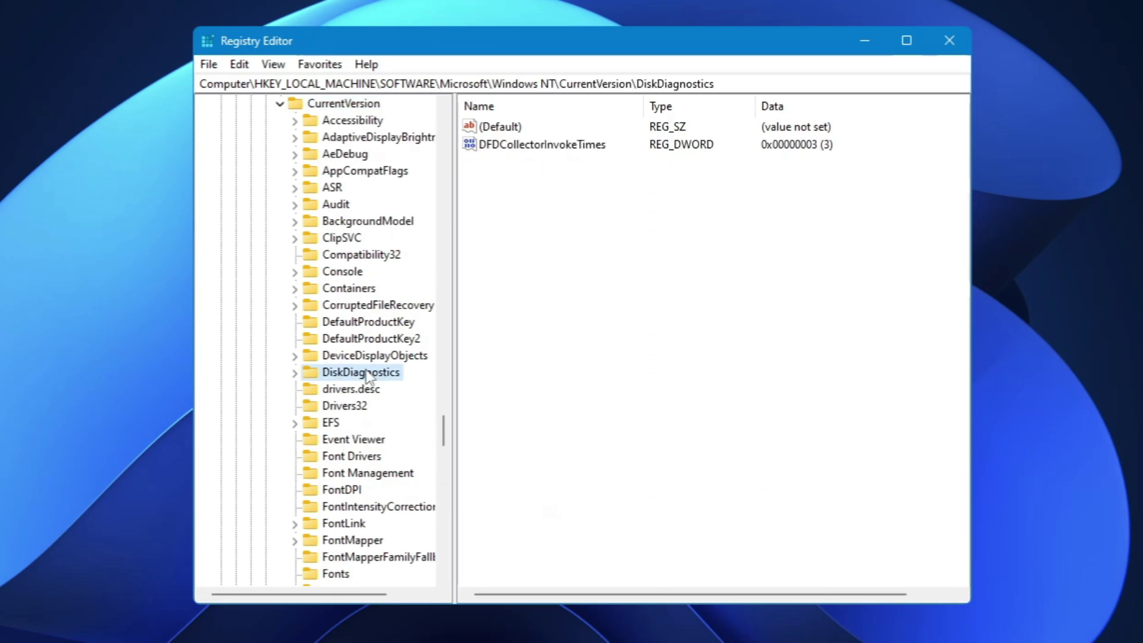
pyautogui.press('m')
pyautogui.scroll(-4, 366, 374)
pyautogui.doubleClick(357, 388)
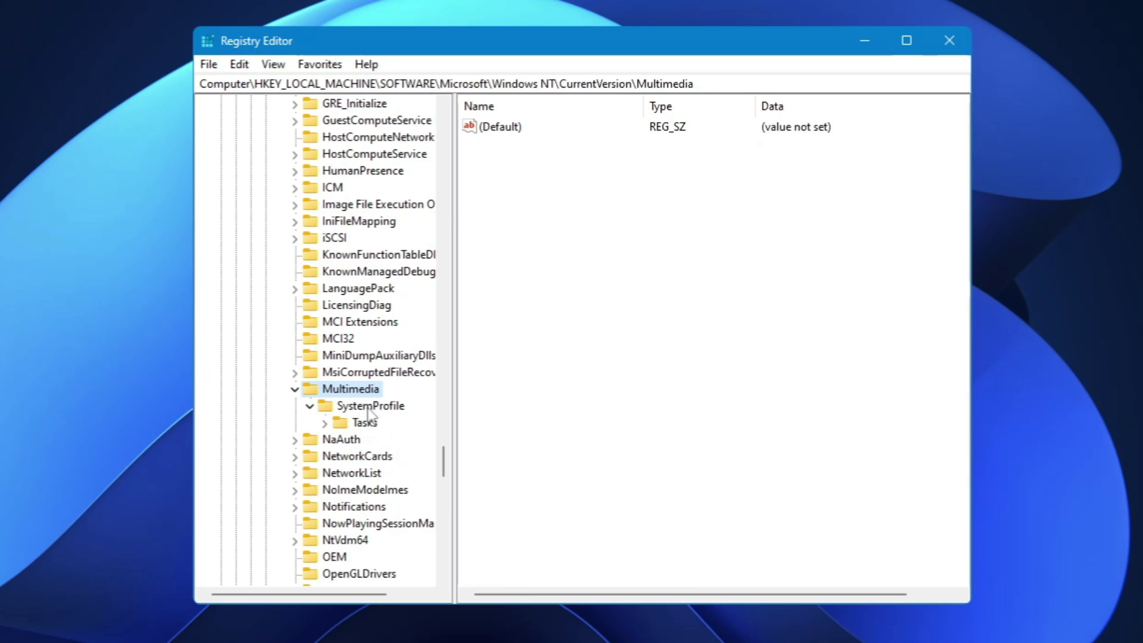
# - Set the NetworkThrottlingIndex value in the SystemProfile key to ffffffff in hexadecimal
pyautogui.click(369, 411)
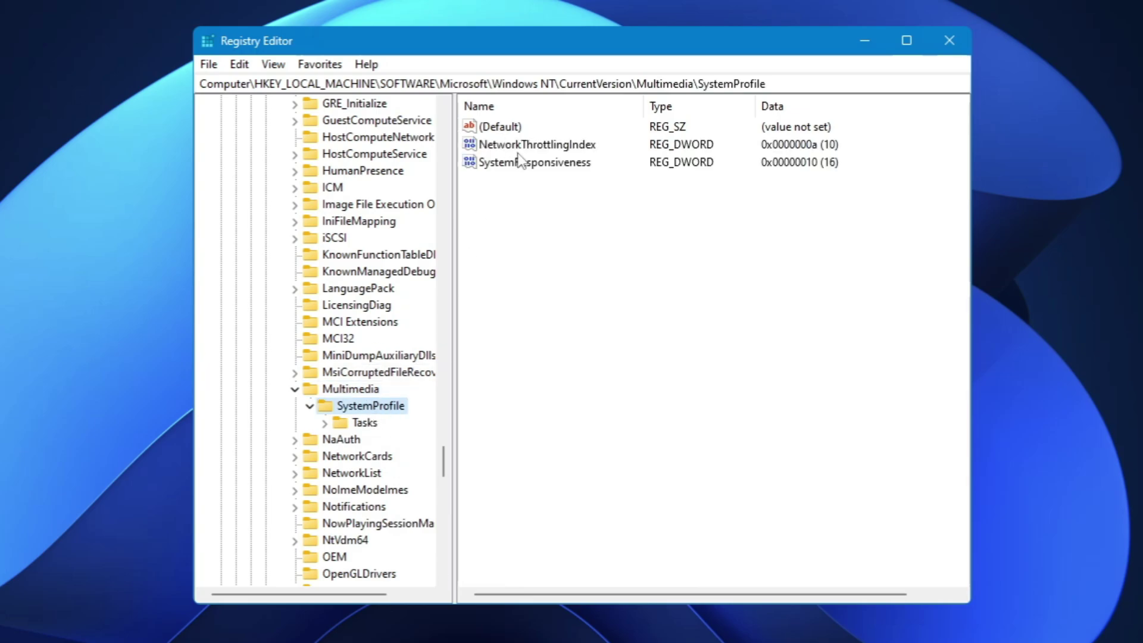
pyautogui.doubleClick(576, 146)
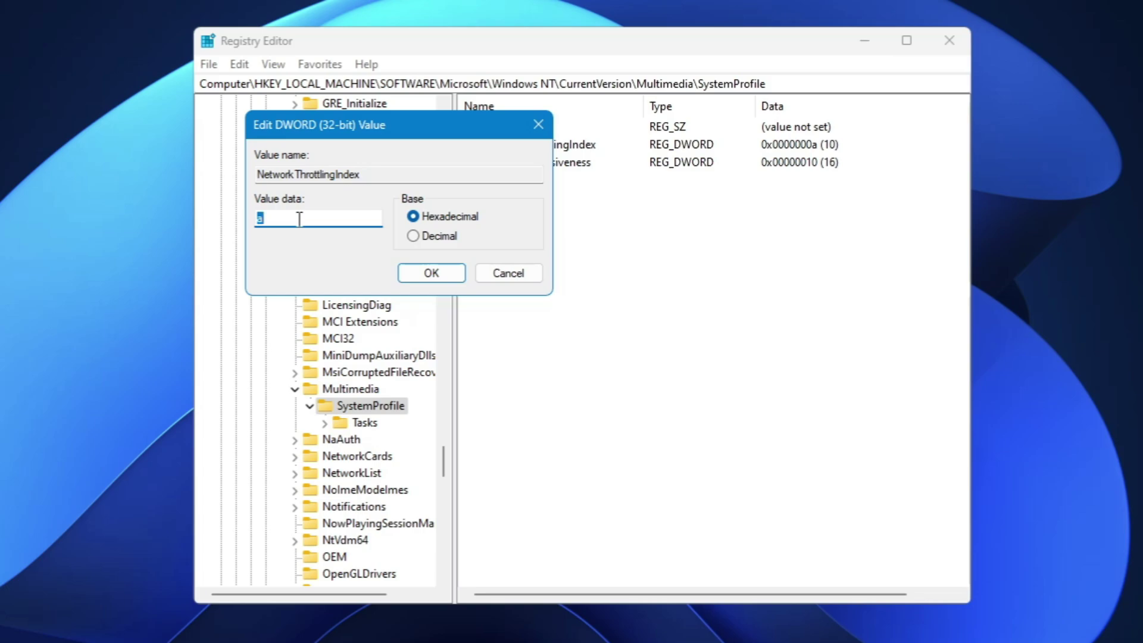
pyautogui.write('ffffffff')
pyautogui.moveTo(298, 217); pyautogui.dragTo(242, 219)
pyautogui.click(423, 273)
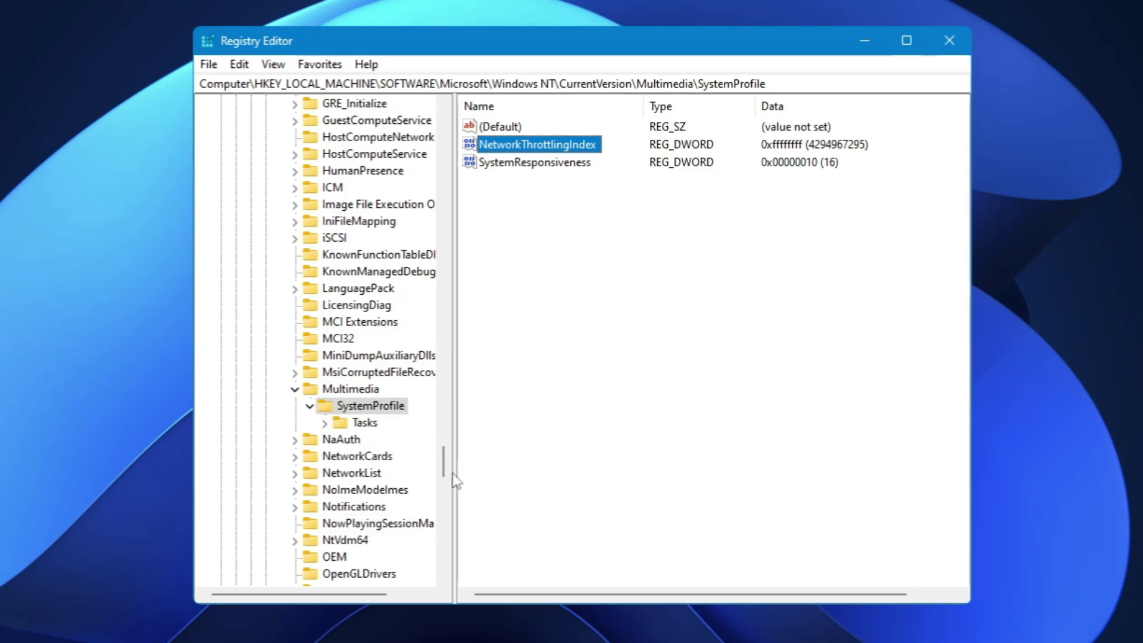
# - Collapse the HKEY_LOCAL_MACHINE branch and expand it again down to SYSTEM\CurrentControlSet\Control
pyautogui.moveTo(443, 461); pyautogui.dragTo(444, 113)
pyautogui.doubleClick(274, 156)
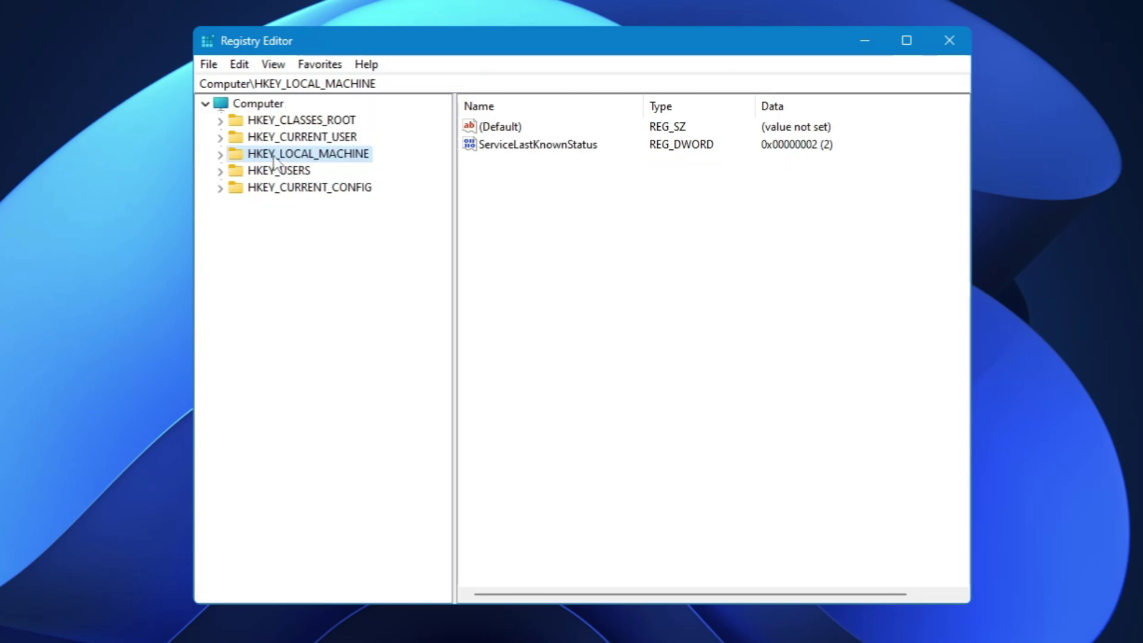
pyautogui.doubleClick(275, 156)
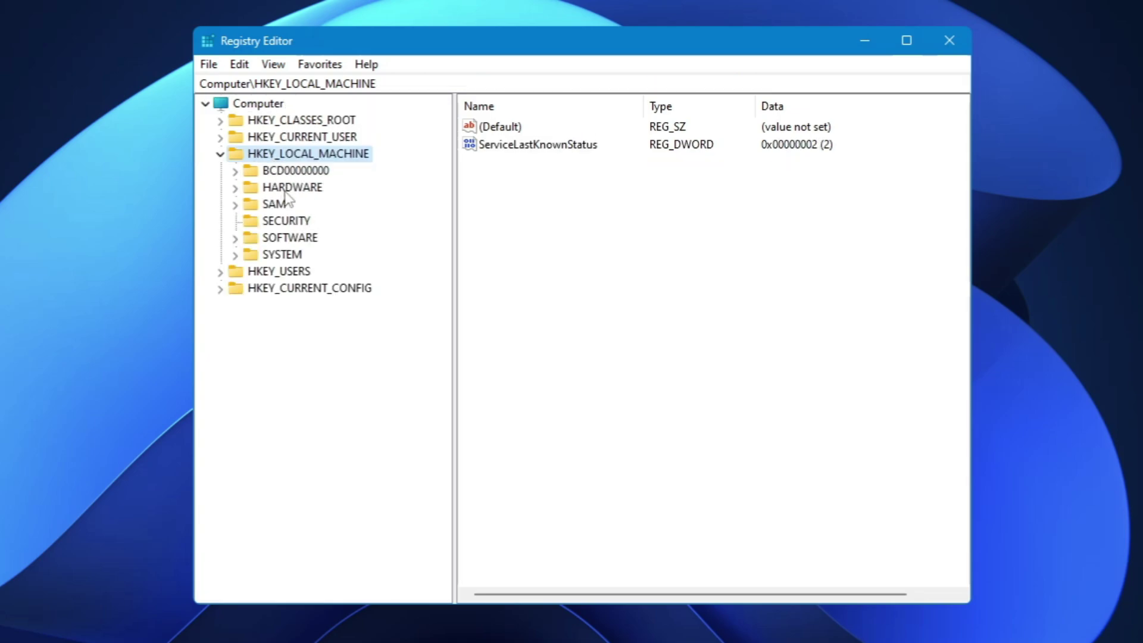
pyautogui.click(283, 255)
pyautogui.doubleClick(283, 254)
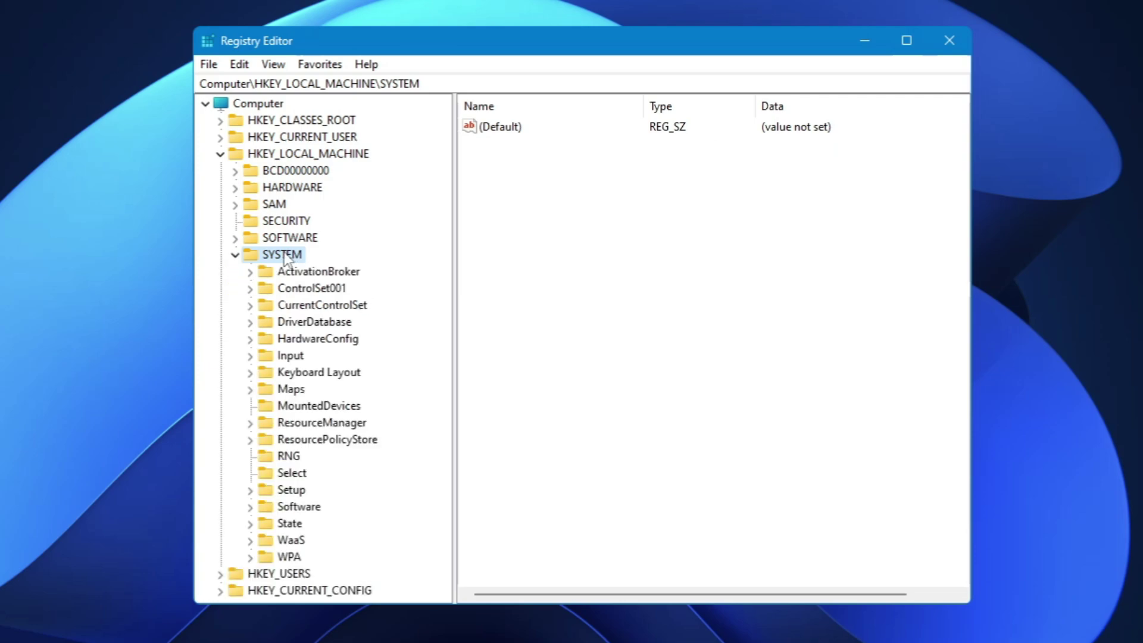
pyautogui.doubleClick(307, 306)
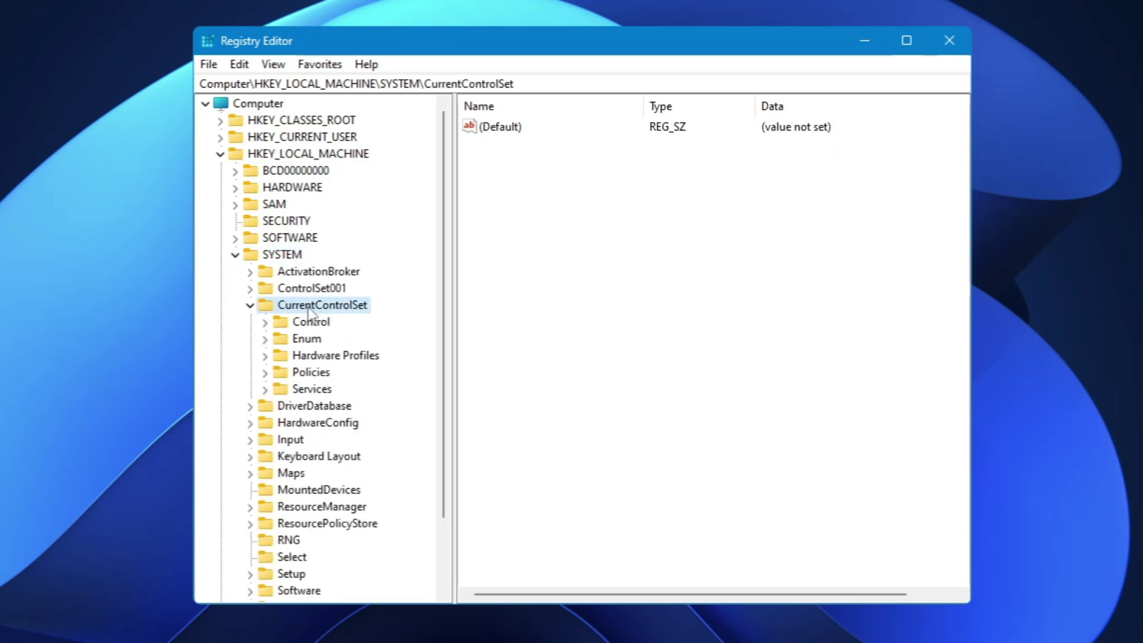
pyautogui.click(310, 322)
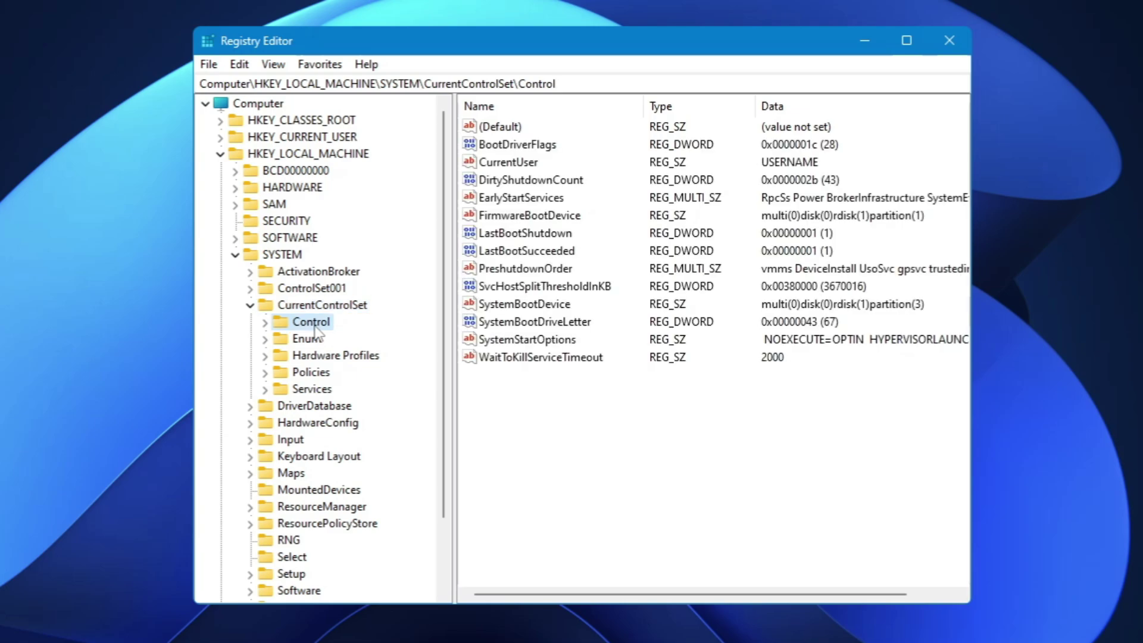
pyautogui.doubleClick(315, 326)
pyautogui.click(316, 326)
# - Find and select the Power key under Control
pyautogui.press('p')
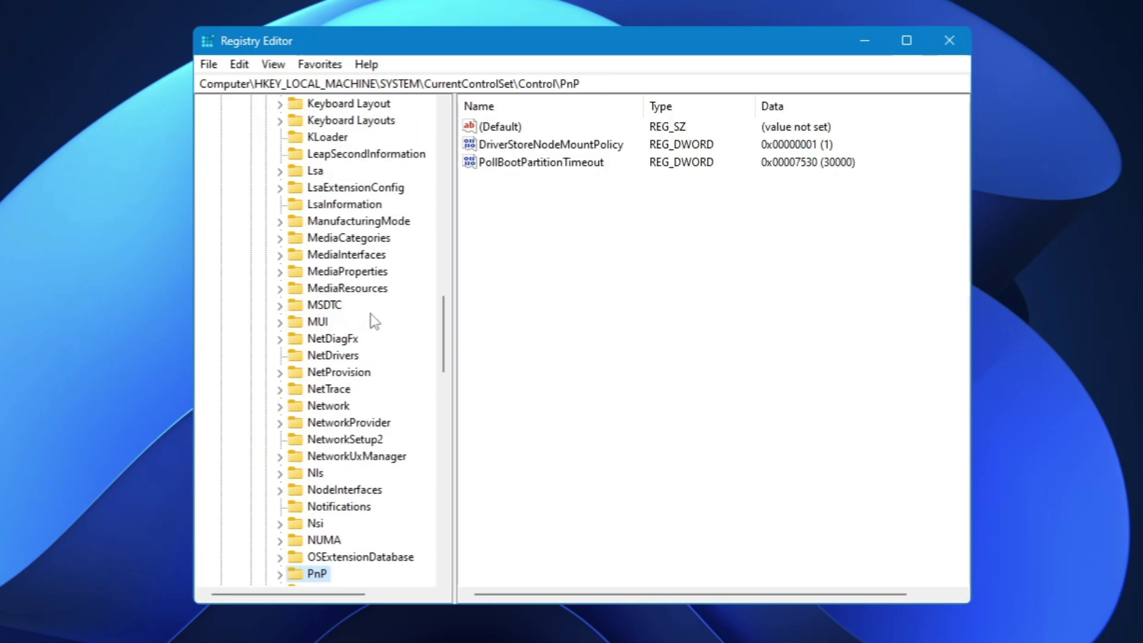
pyautogui.scroll(-3, 372, 324)
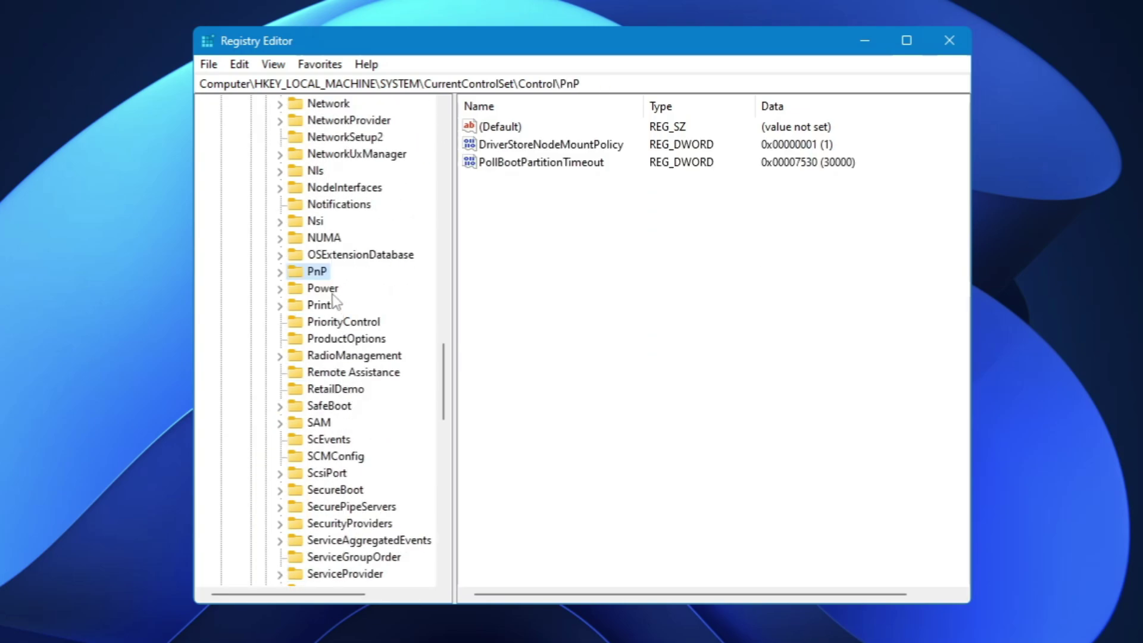
pyautogui.click(332, 290)
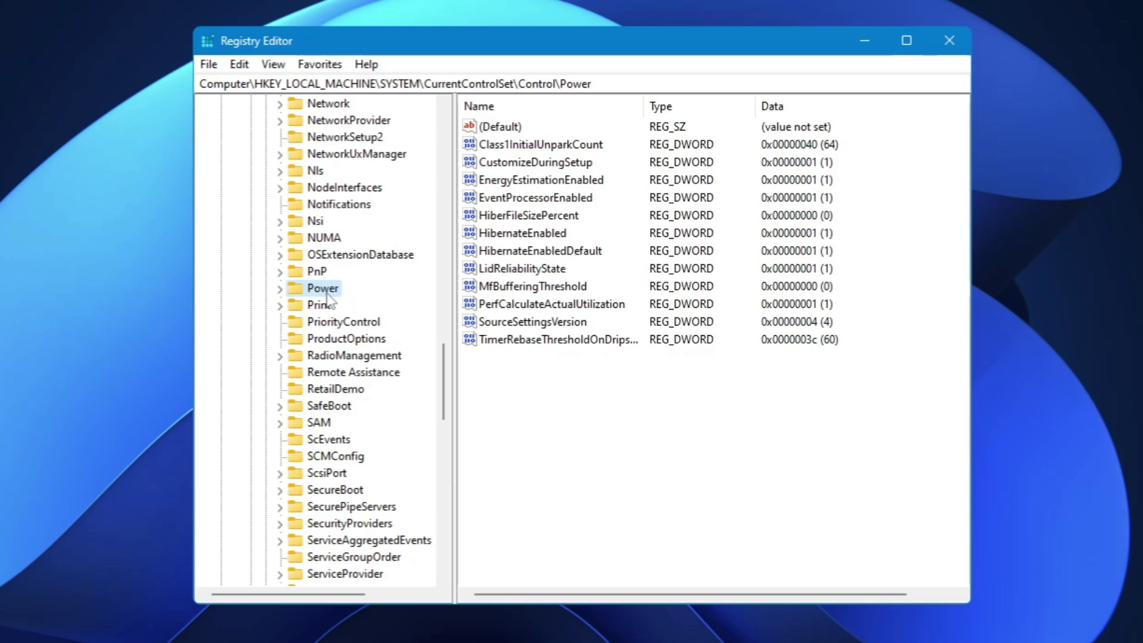
# - Try to create a new key named PowerThrottling under the Power key
pyautogui.rightClick(328, 293)
pyautogui.moveTo(372, 322)
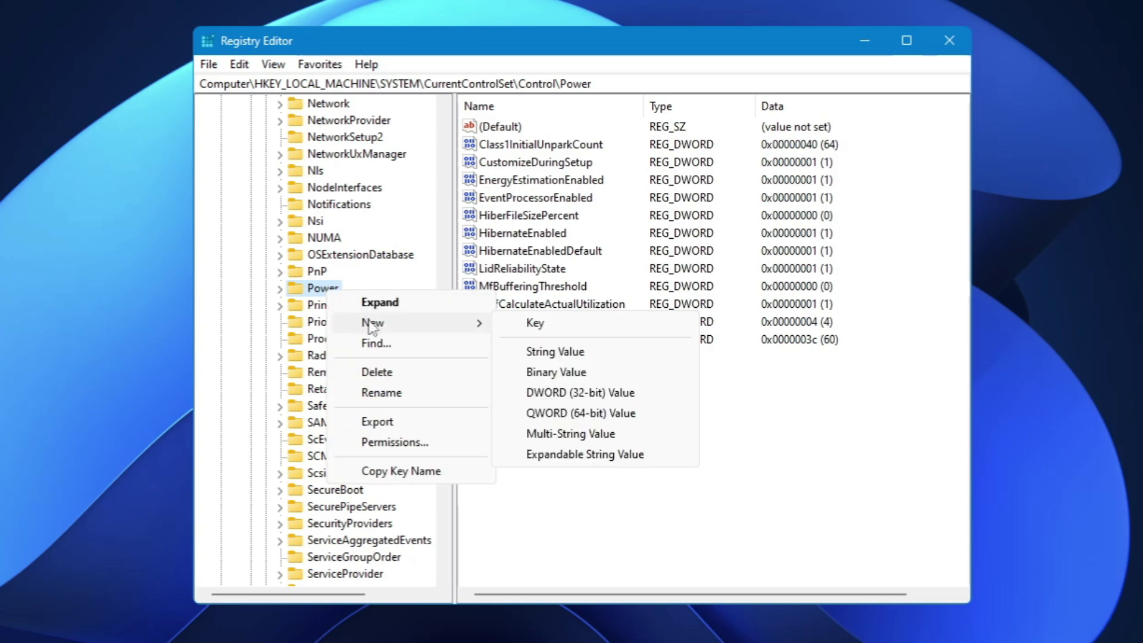
pyautogui.click(549, 326)
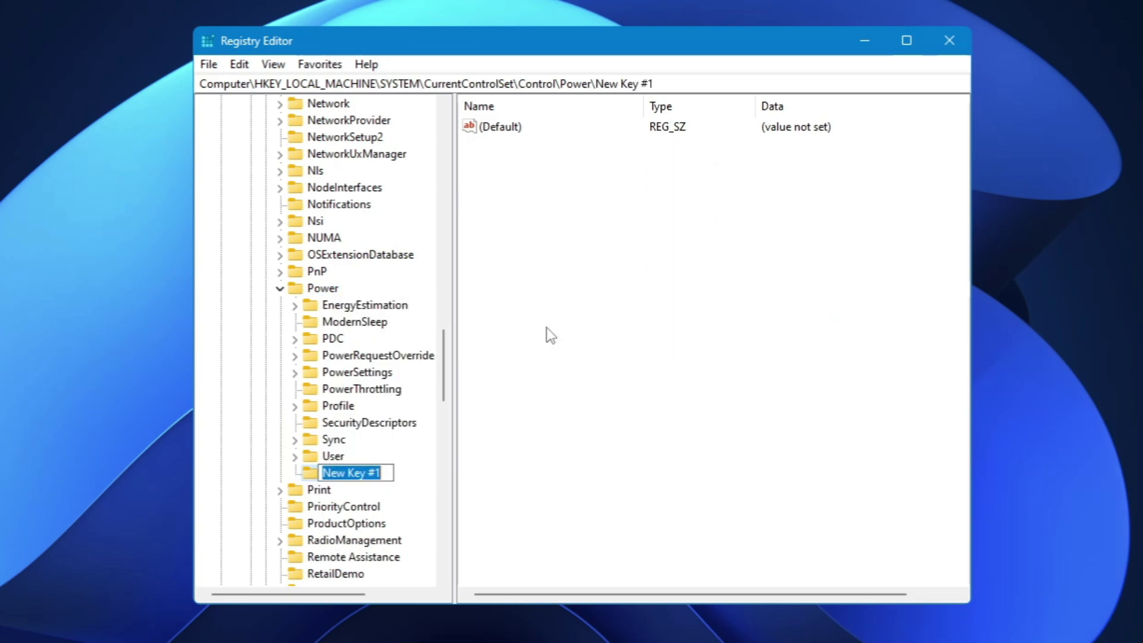
pyautogui.write('Power')
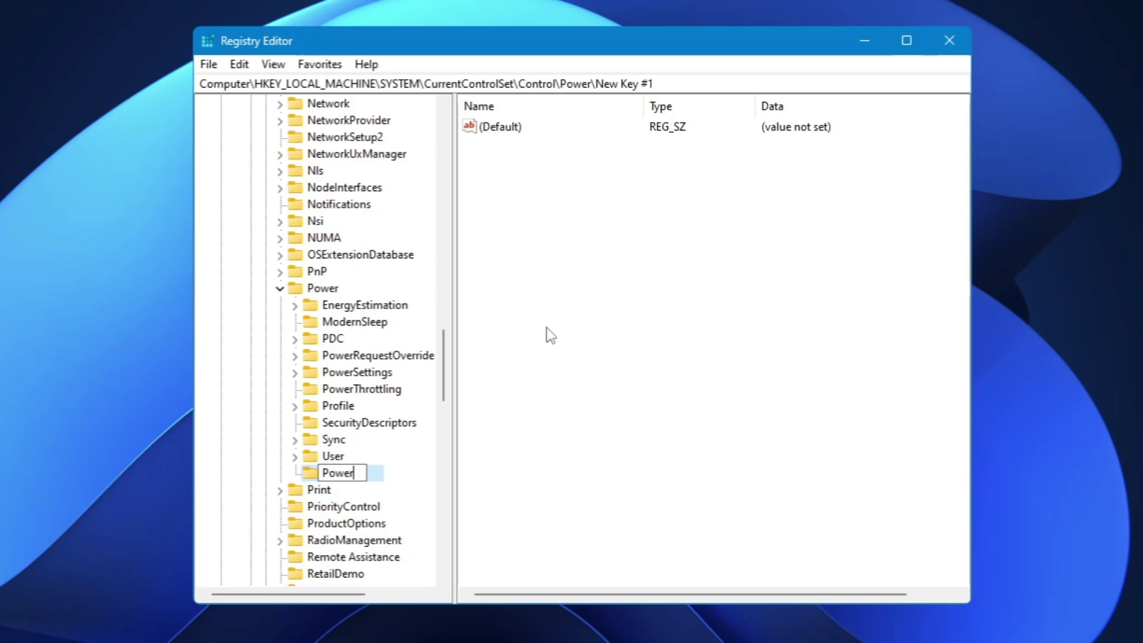
pyautogui.write('Throttll')
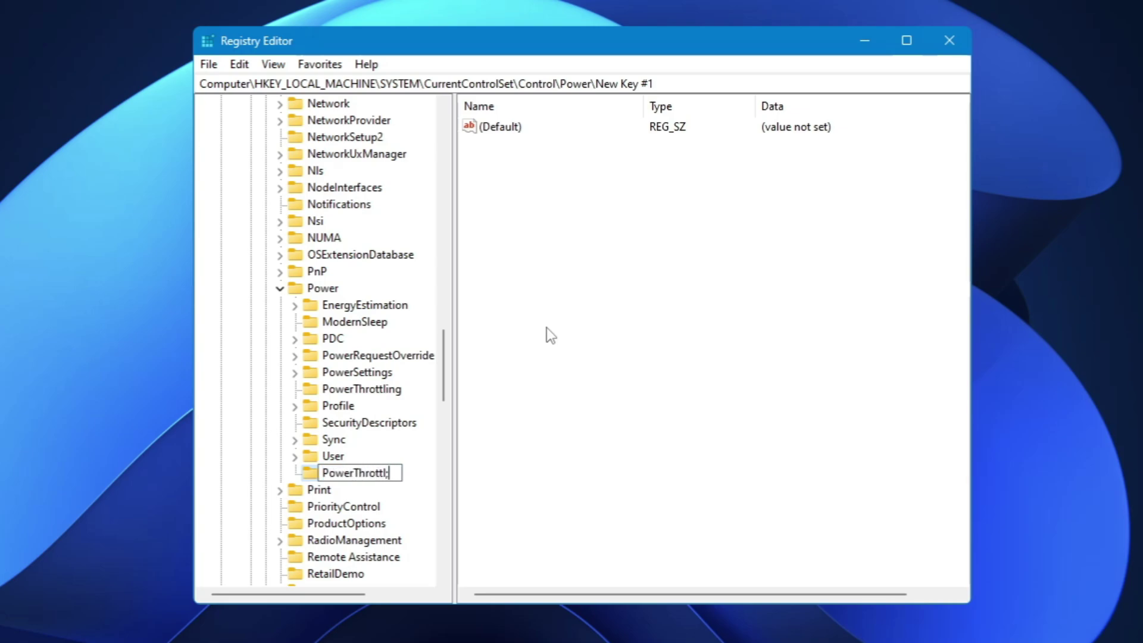
pyautogui.write('ing')
# - Create a DWORD (32-bit) value named PowerThrottlingOff in the existing PowerThrottling key
pyautogui.click(360, 392)
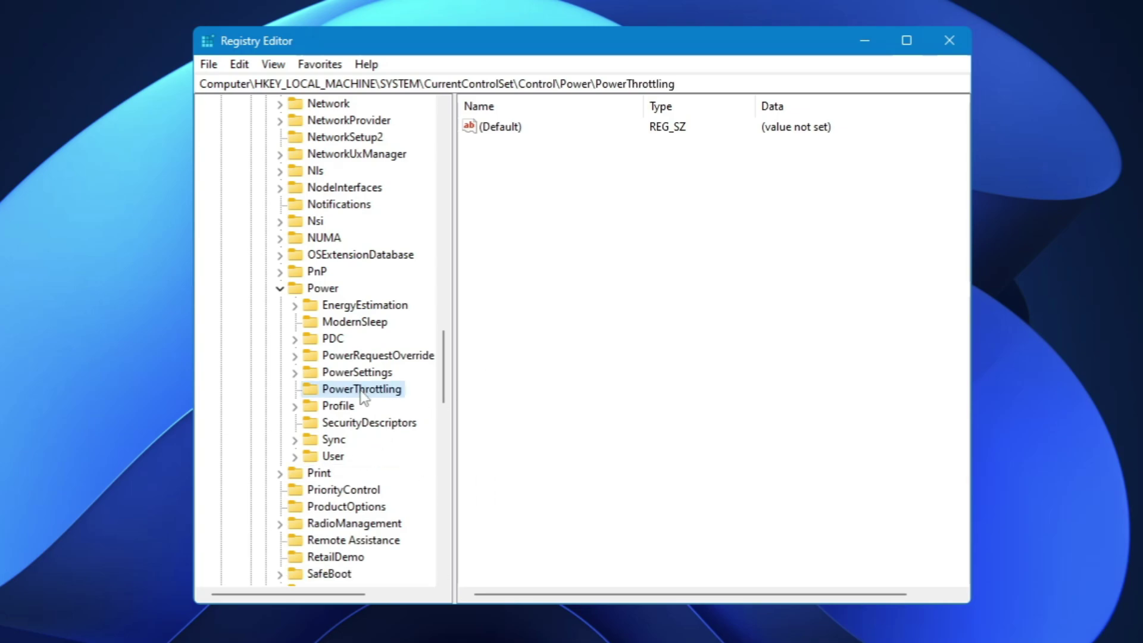
pyautogui.click(590, 325)
pyautogui.rightClick(570, 232)
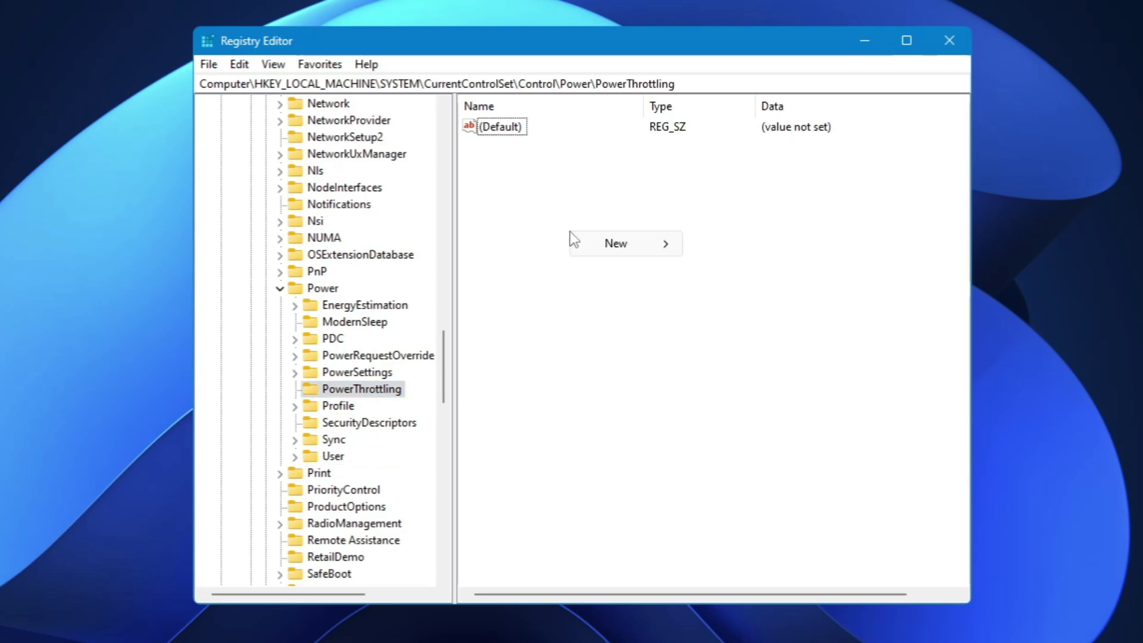
pyautogui.moveTo(601, 242)
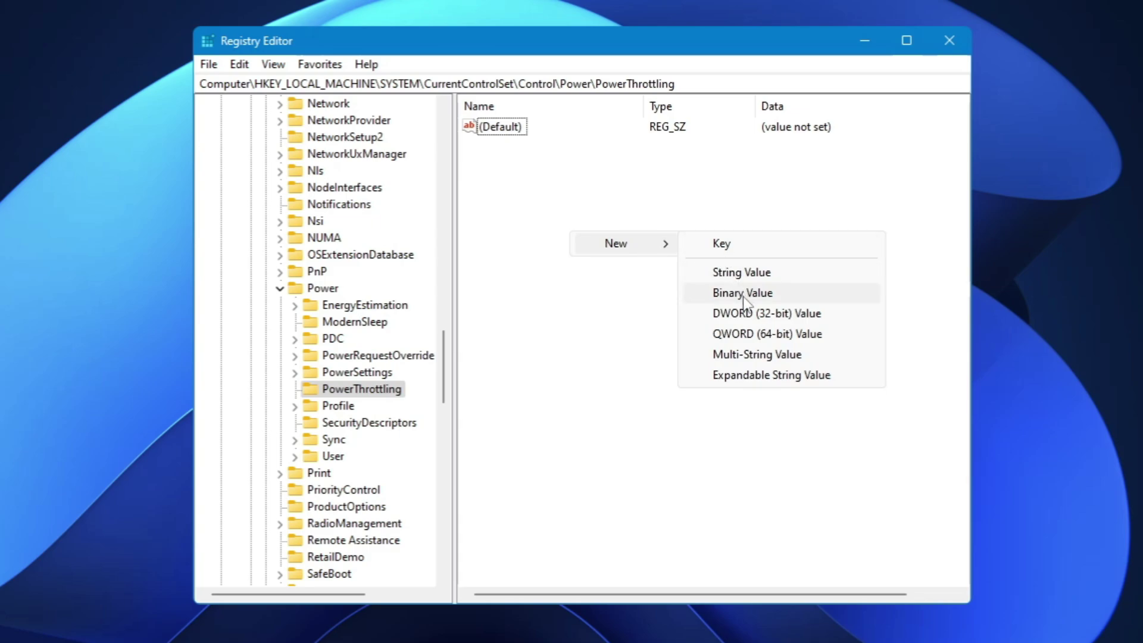
pyautogui.click(743, 317)
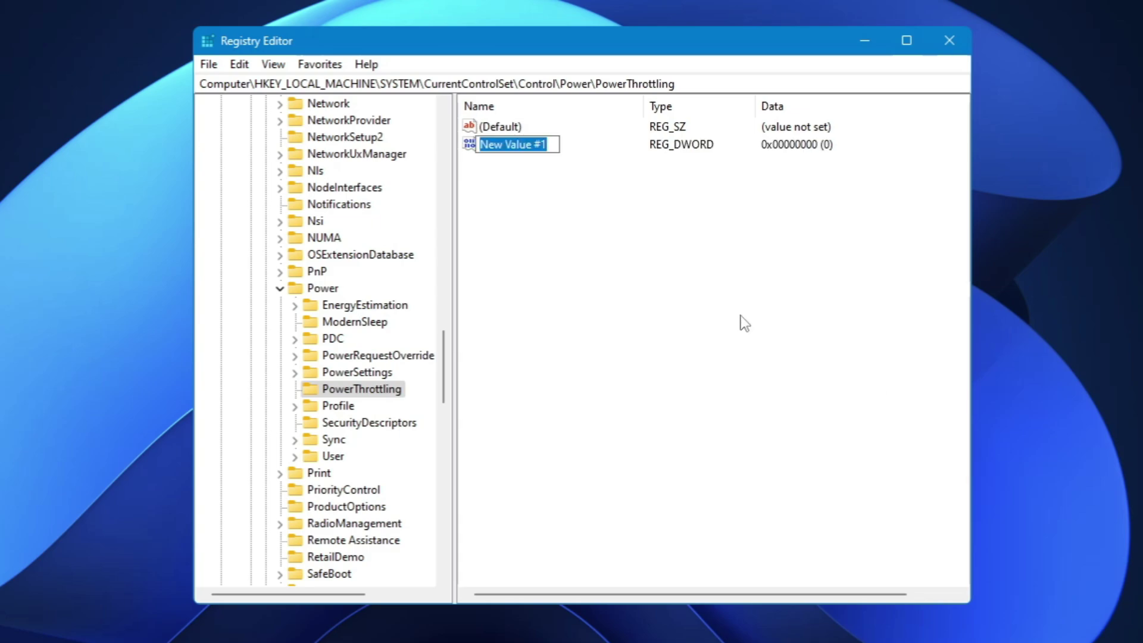
pyautogui.write('Power')
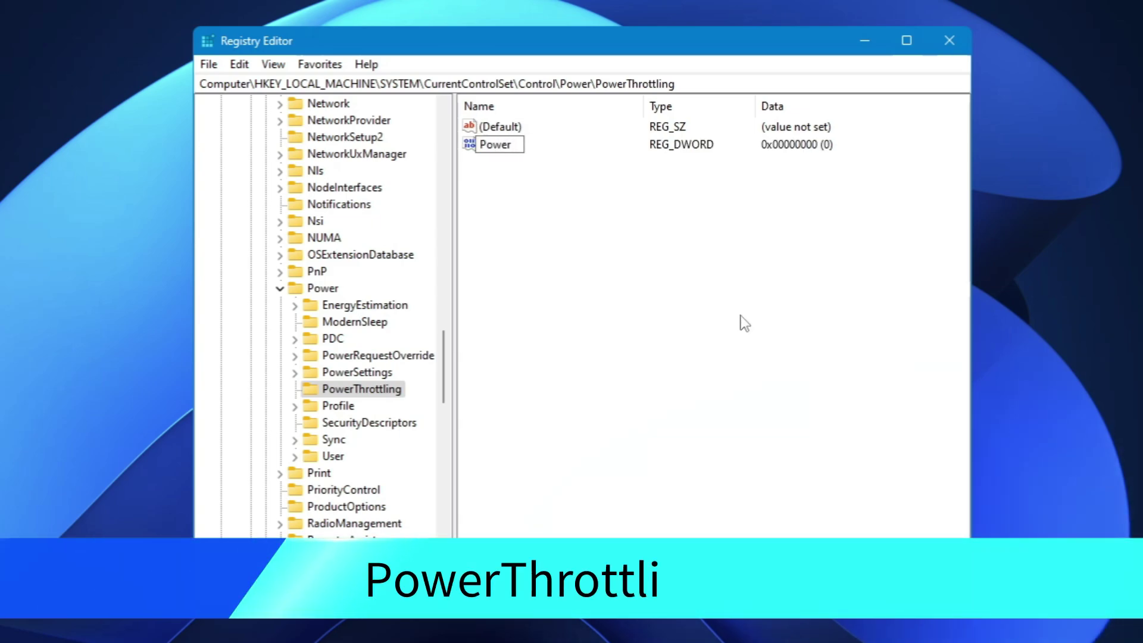
pyautogui.write('Thr')
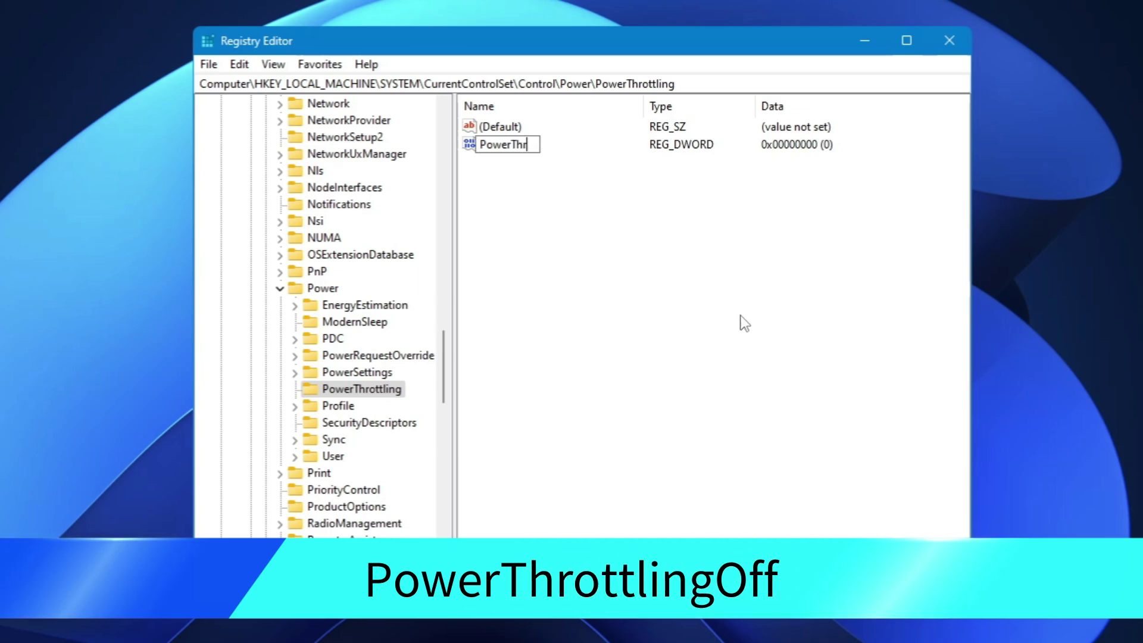
pyautogui.write('ottlingO')
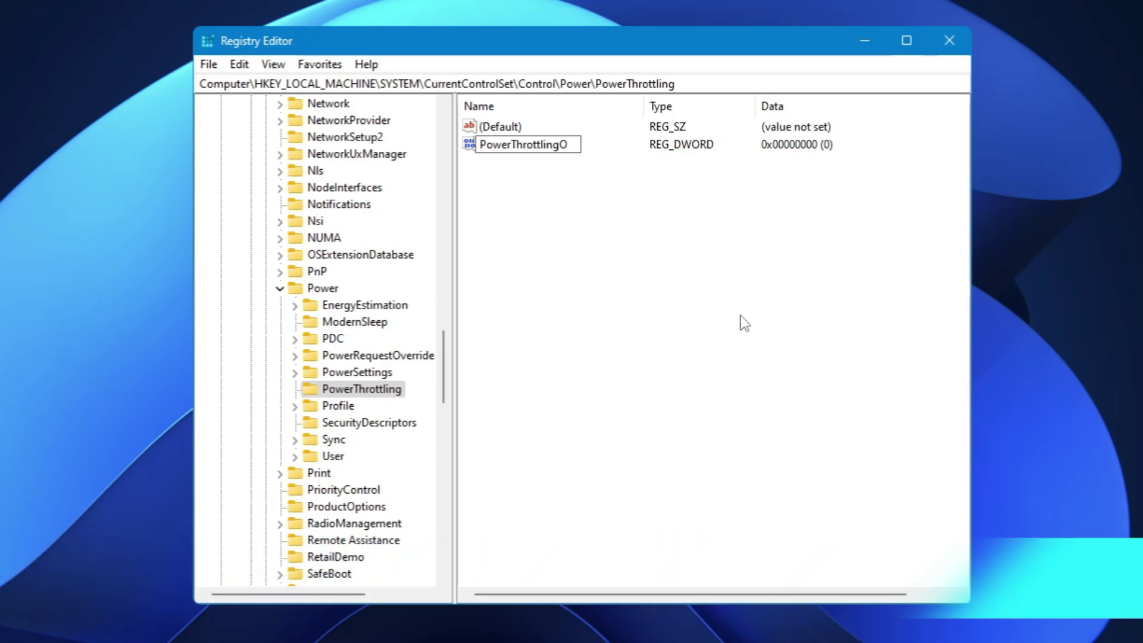
pyautogui.write('ff')
pyautogui.press('Return')
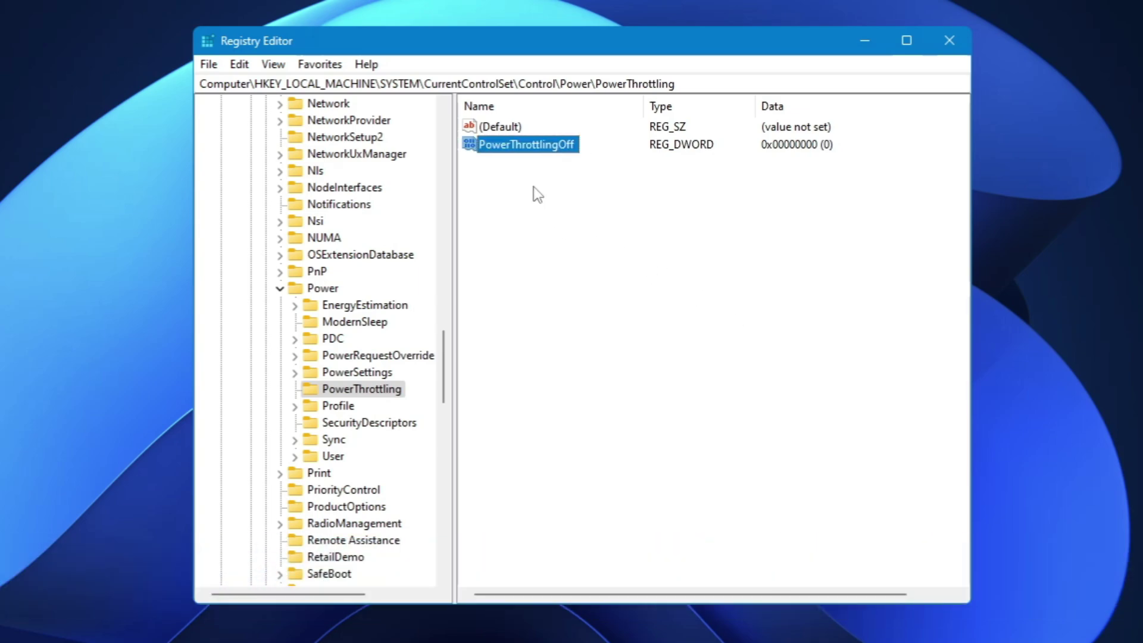
# - Set the PowerThrottlingOff value data to 1
pyautogui.doubleClick(527, 146)
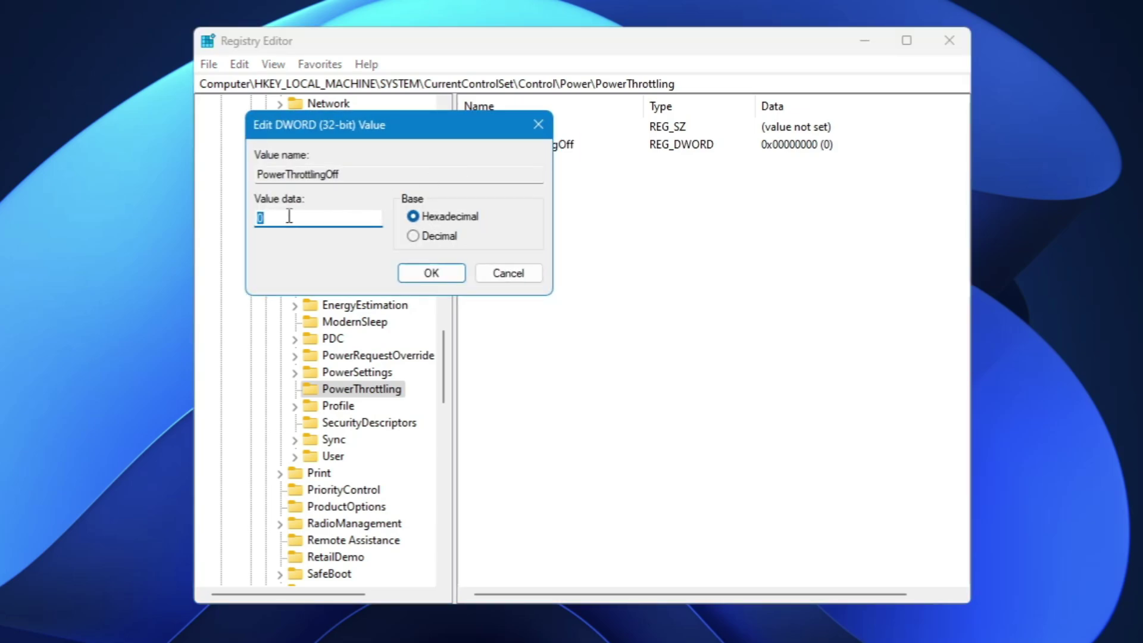
pyautogui.write('1')
pyautogui.click(435, 272)
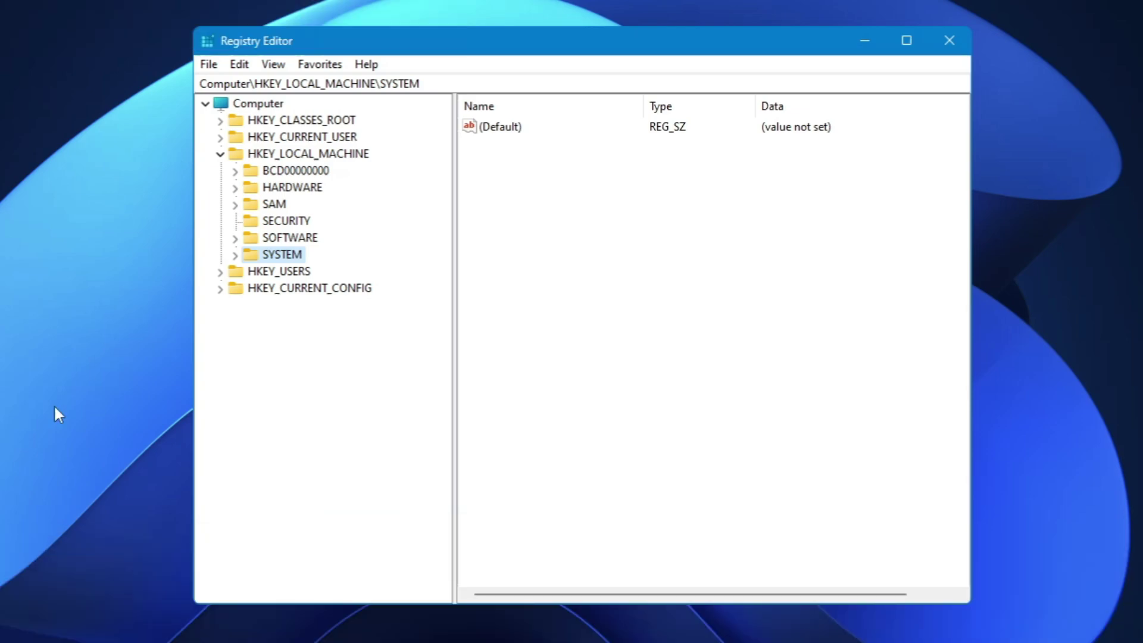
pyautogui.press('super')
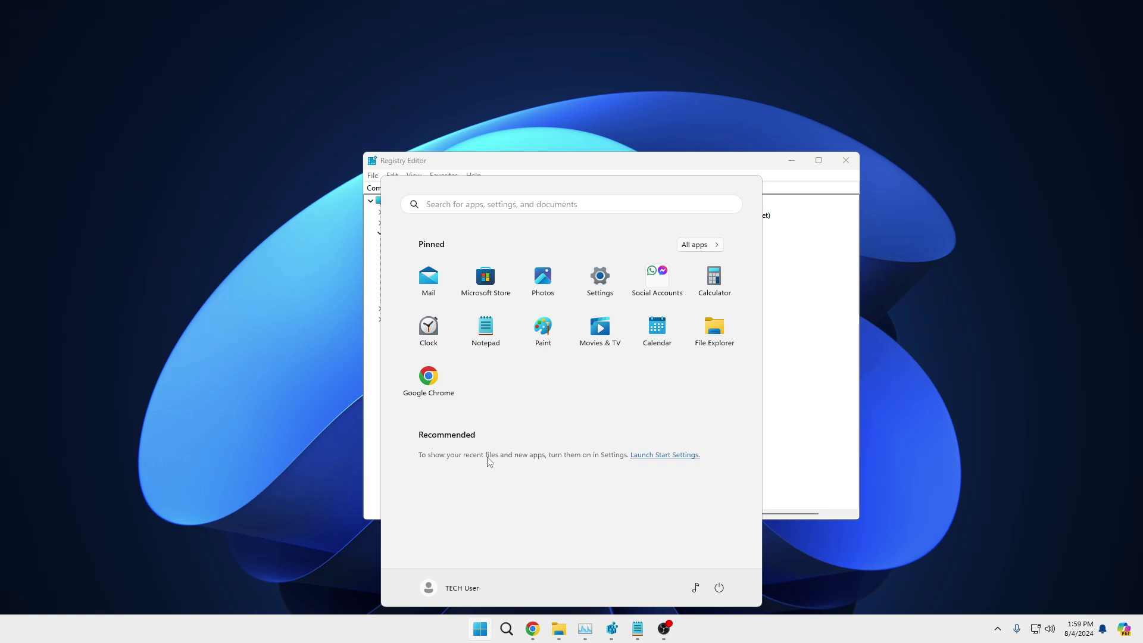
pyautogui.click(805, 374)
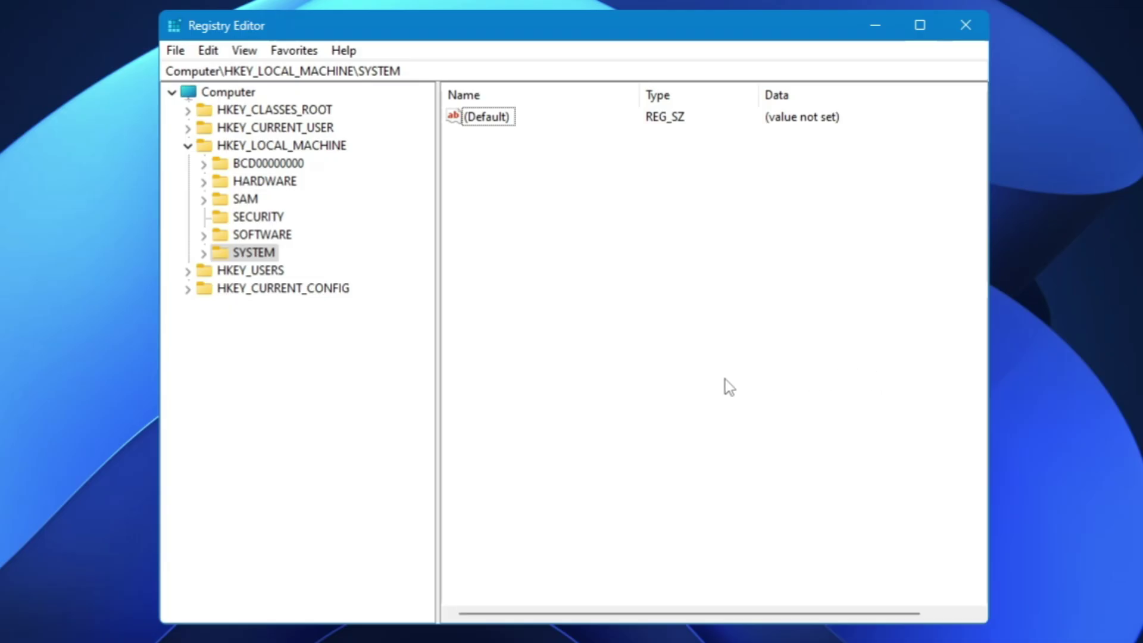
# - Collapse HKEY_LOCAL_MACHINE and expand the registry tree to HKEY_CURRENT_USER\Software
pyautogui.doubleClick(274, 146)
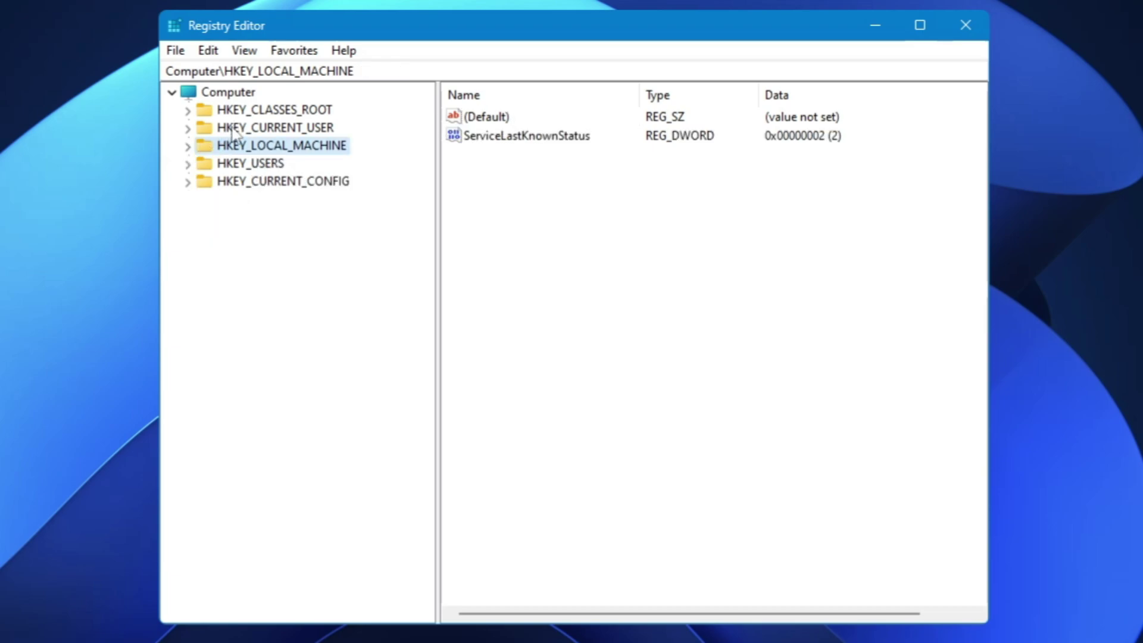
pyautogui.doubleClick(232, 128)
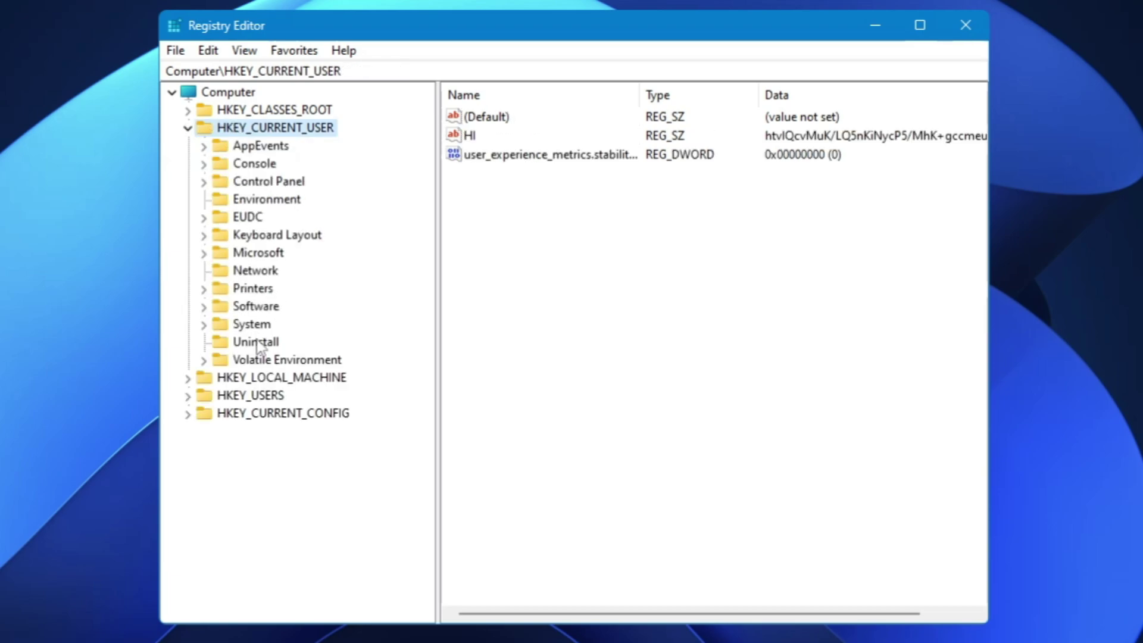
pyautogui.doubleClick(260, 308)
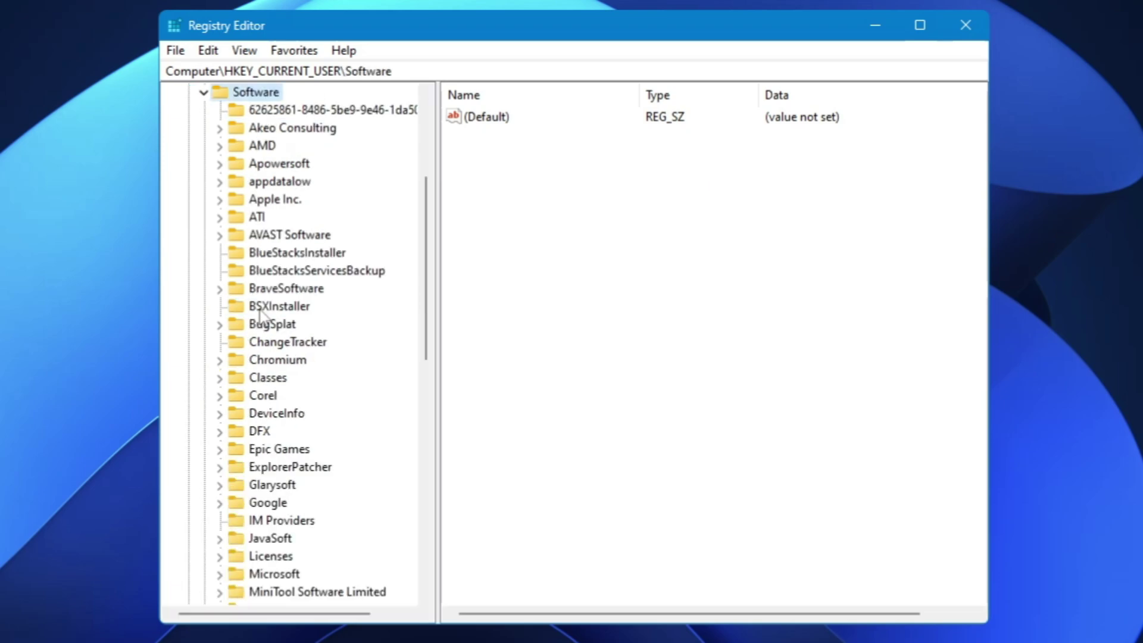
# - Find the Policies key under Software and expand it and its Microsoft subkey
pyautogui.click(284, 166)
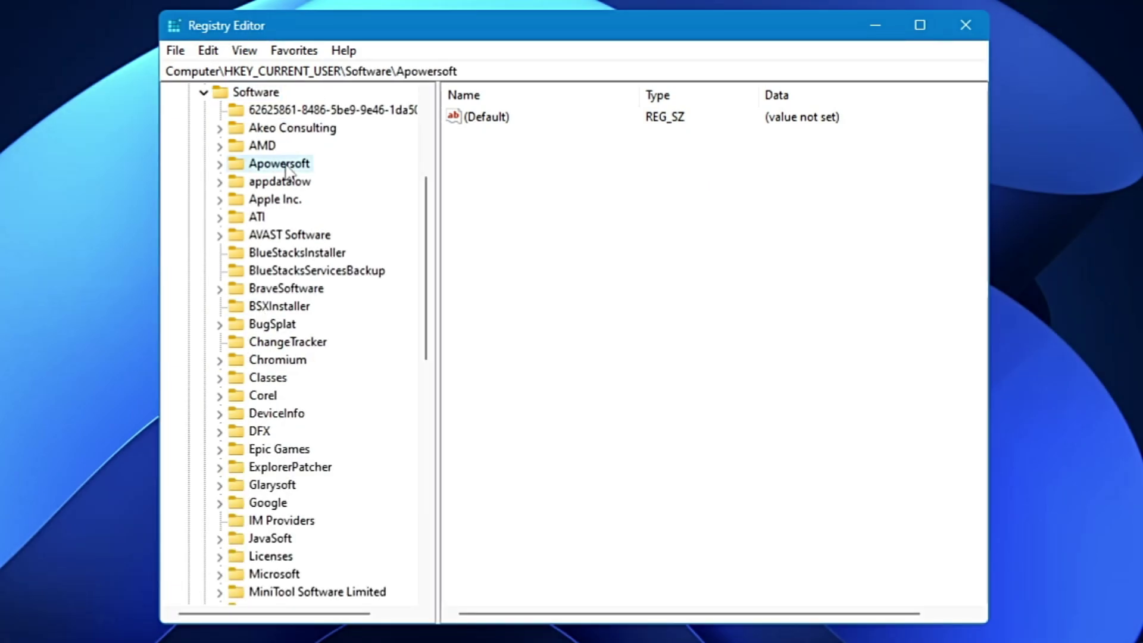
pyautogui.press('p')
pyautogui.scroll(-4, 294, 288)
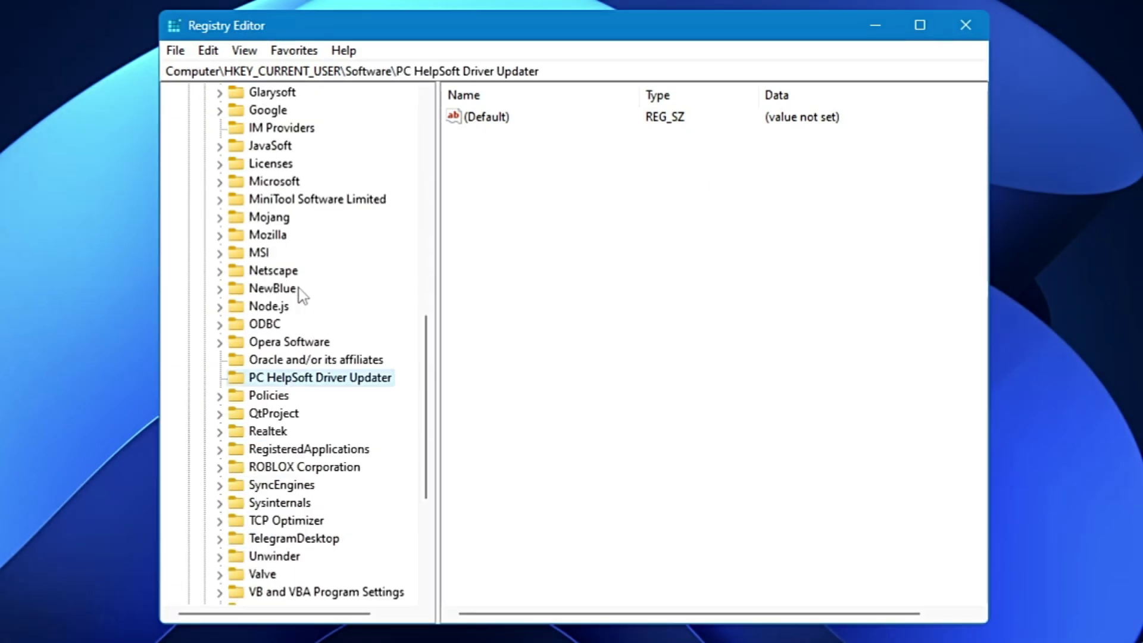
pyautogui.scroll(-2, 299, 291)
pyautogui.click(269, 290)
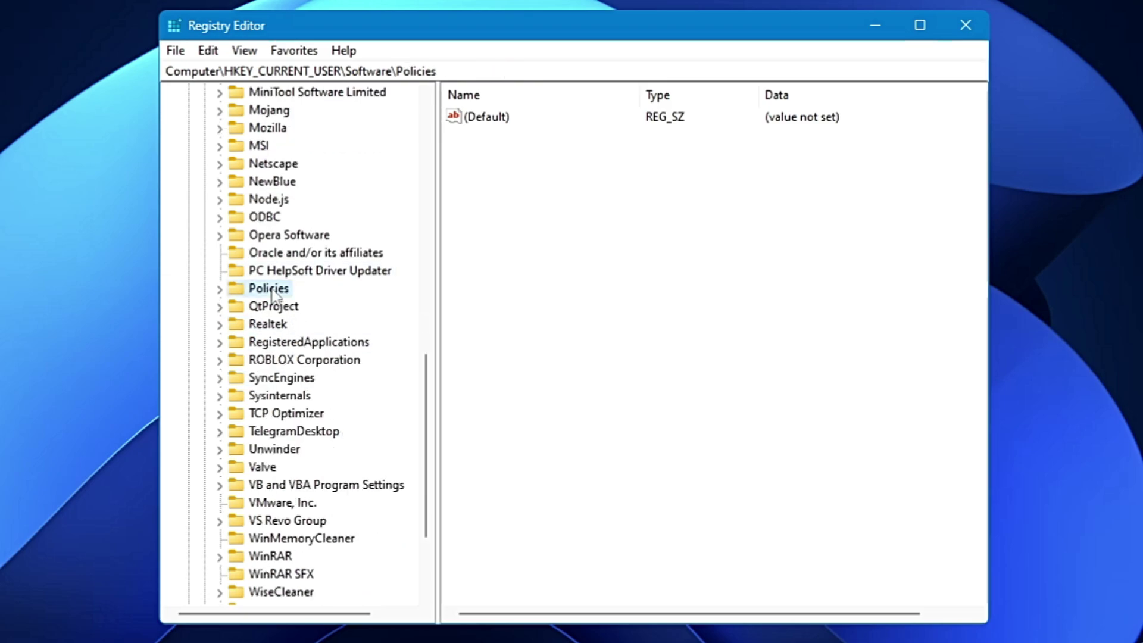
pyautogui.doubleClick(269, 289)
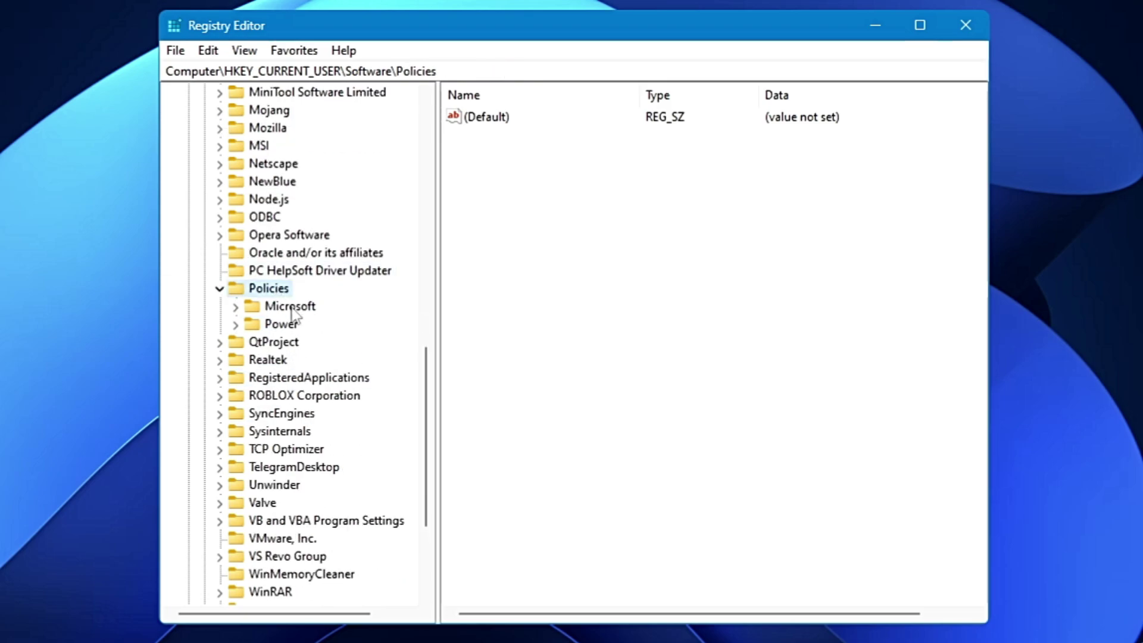
pyautogui.click(291, 307)
pyautogui.doubleClick(291, 307)
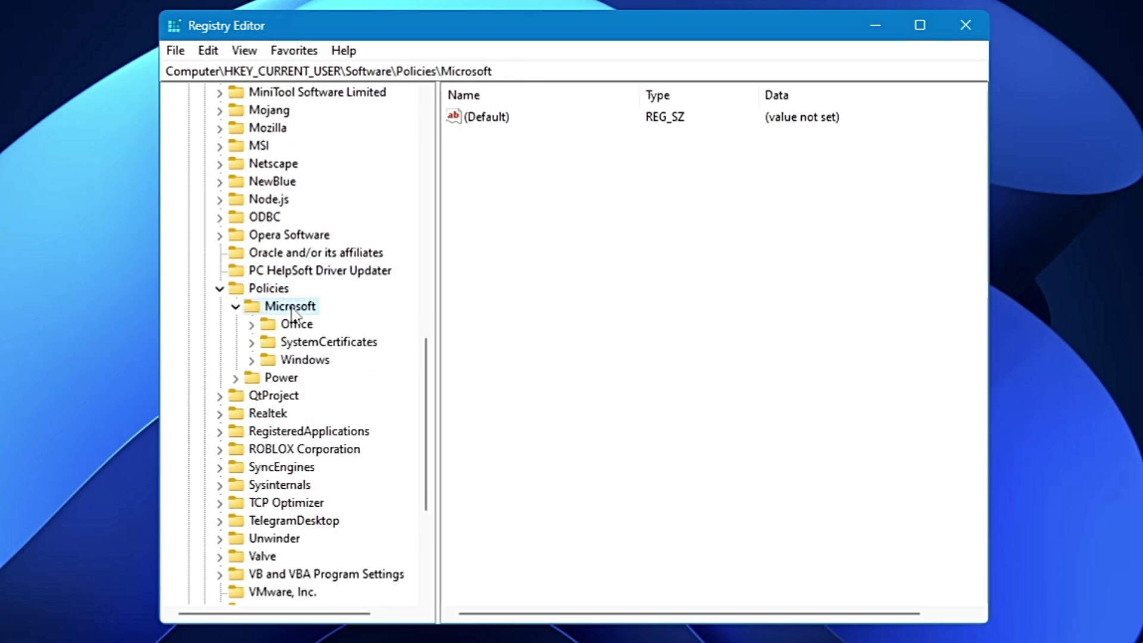
# - Expand the Windows key under Policies\Microsoft and create a subkey named Explorer in it
pyautogui.click(316, 361)
pyautogui.doubleClick(318, 364)
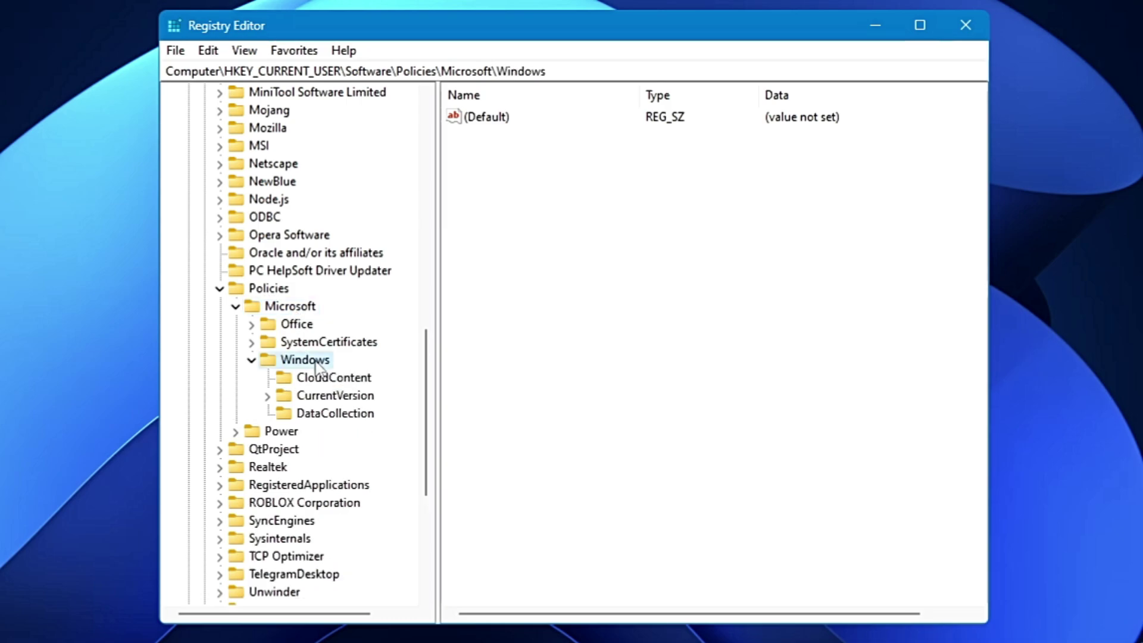
pyautogui.rightClick(316, 364)
pyautogui.moveTo(395, 406)
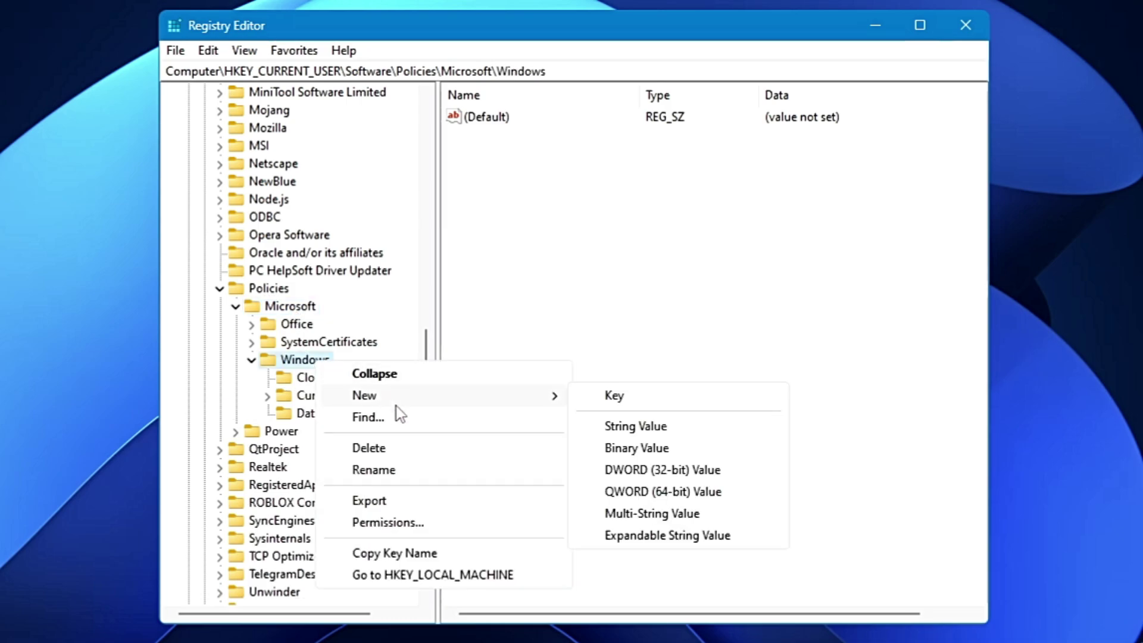
pyautogui.click(641, 395)
pyautogui.write('Exp')
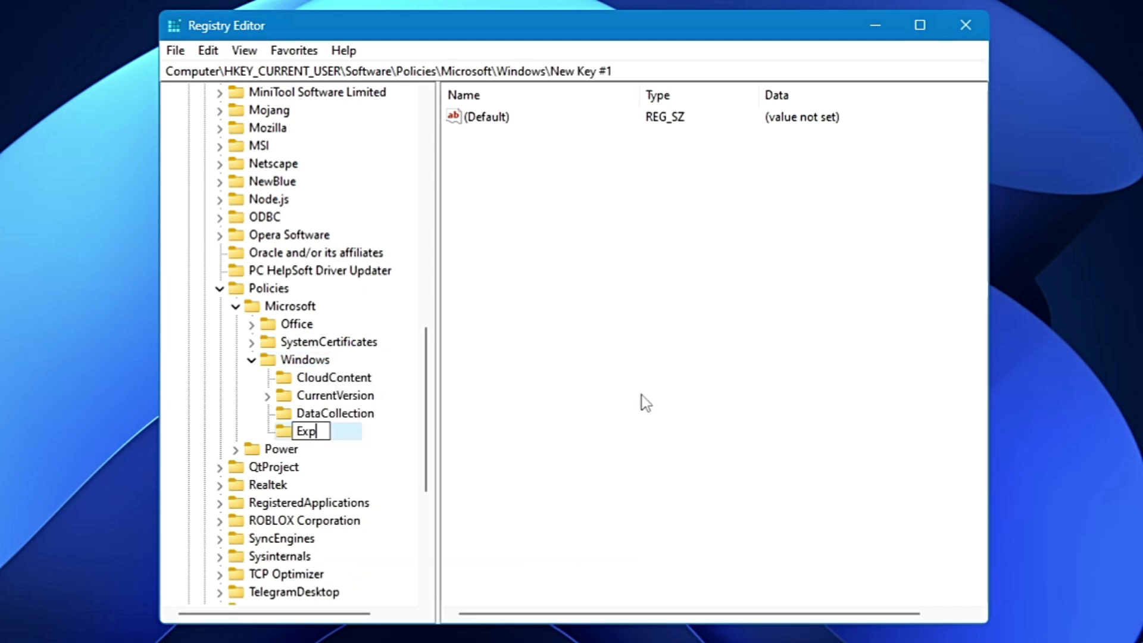
pyautogui.write('lorer')
pyautogui.press('Return')
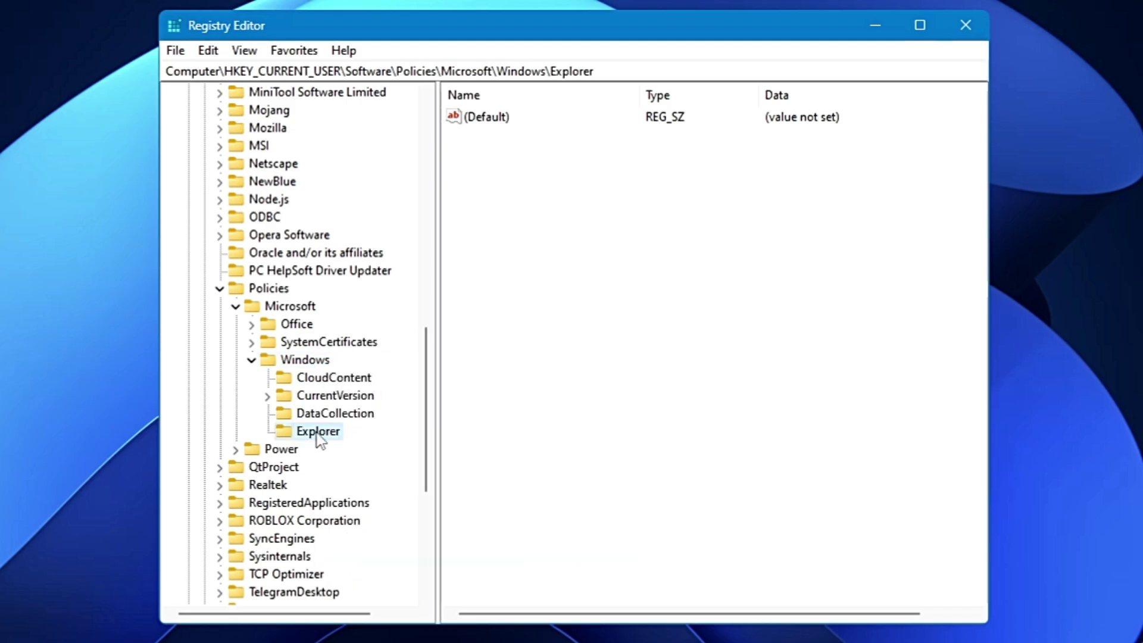
# - Create a DWORD (32-bit) value named DisableSearchBoxSuggestions in the new Explorer key
pyautogui.click(619, 369)
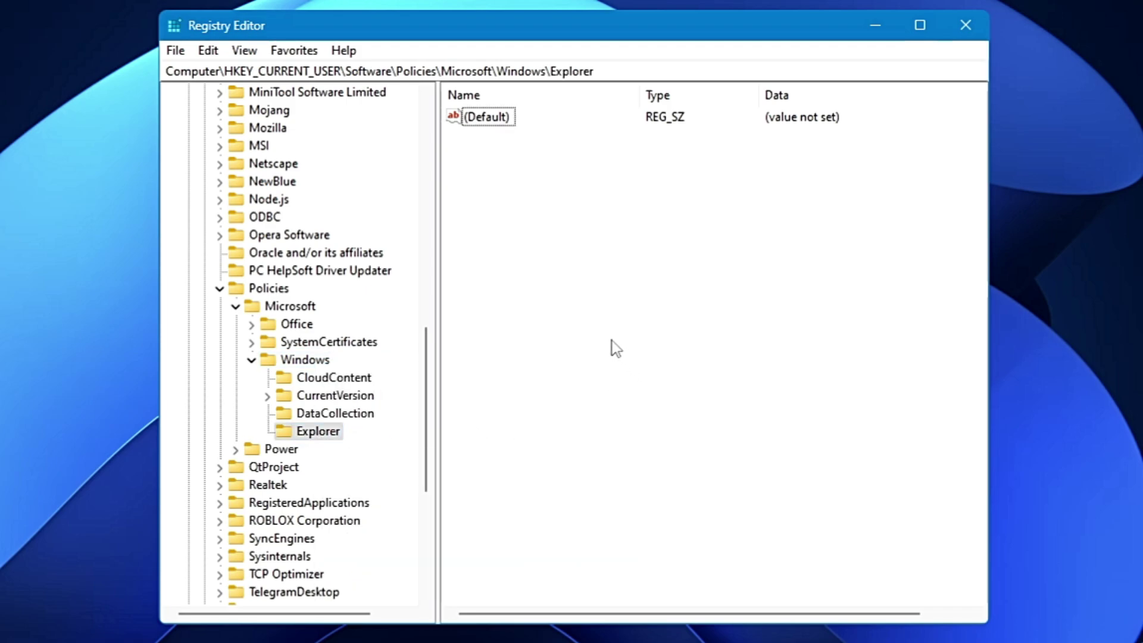
pyautogui.rightClick(552, 244)
pyautogui.moveTo(585, 258)
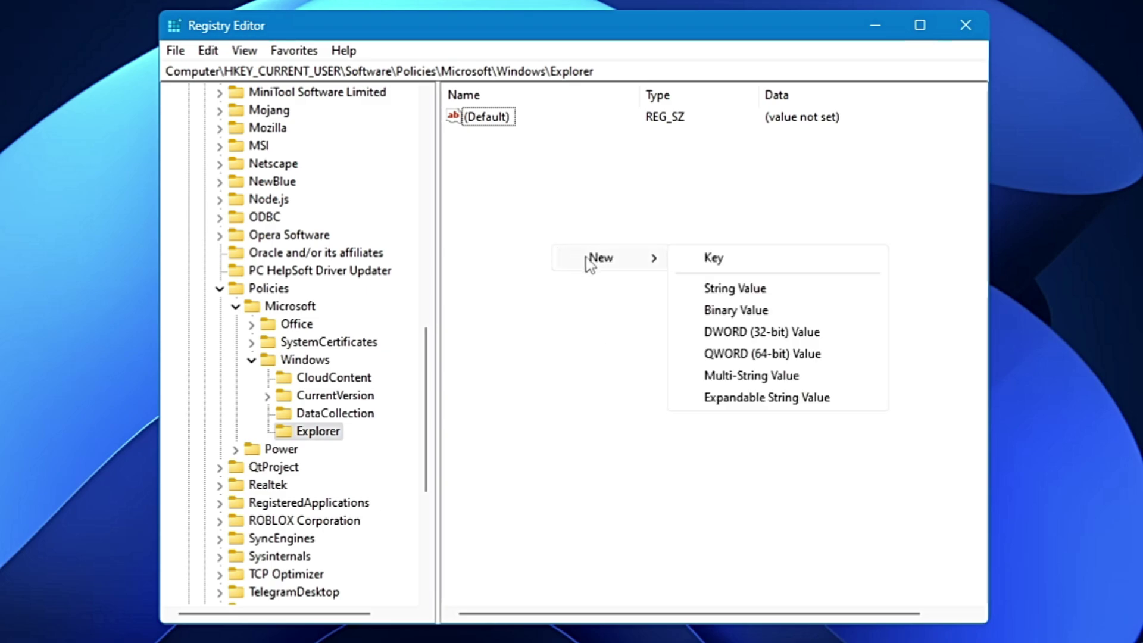
pyautogui.click(738, 333)
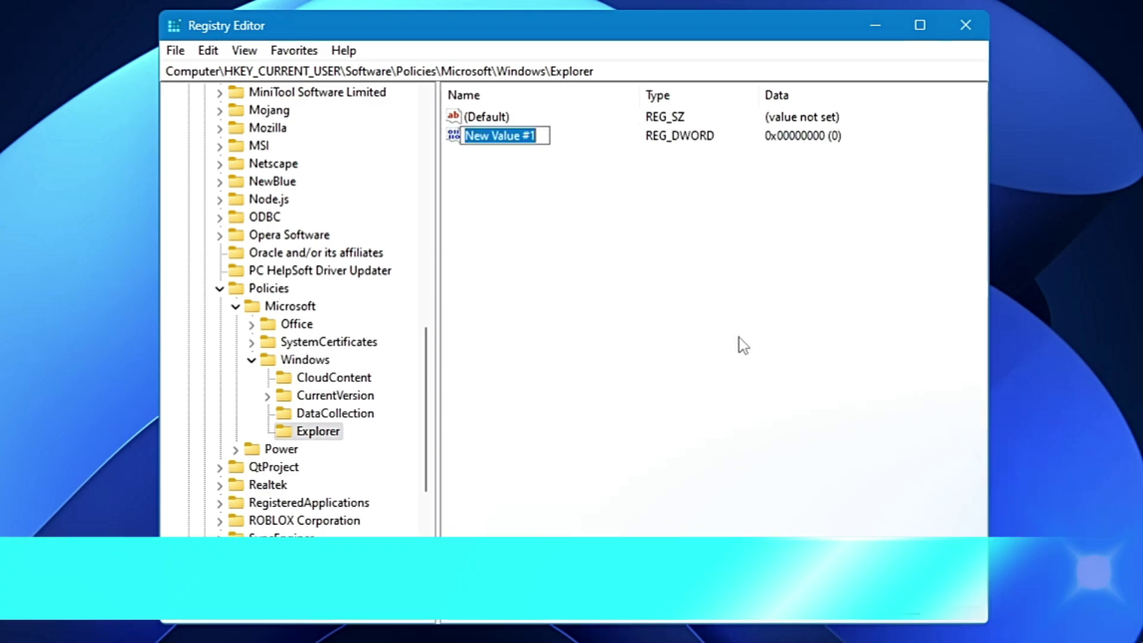
pyautogui.write('Disable')
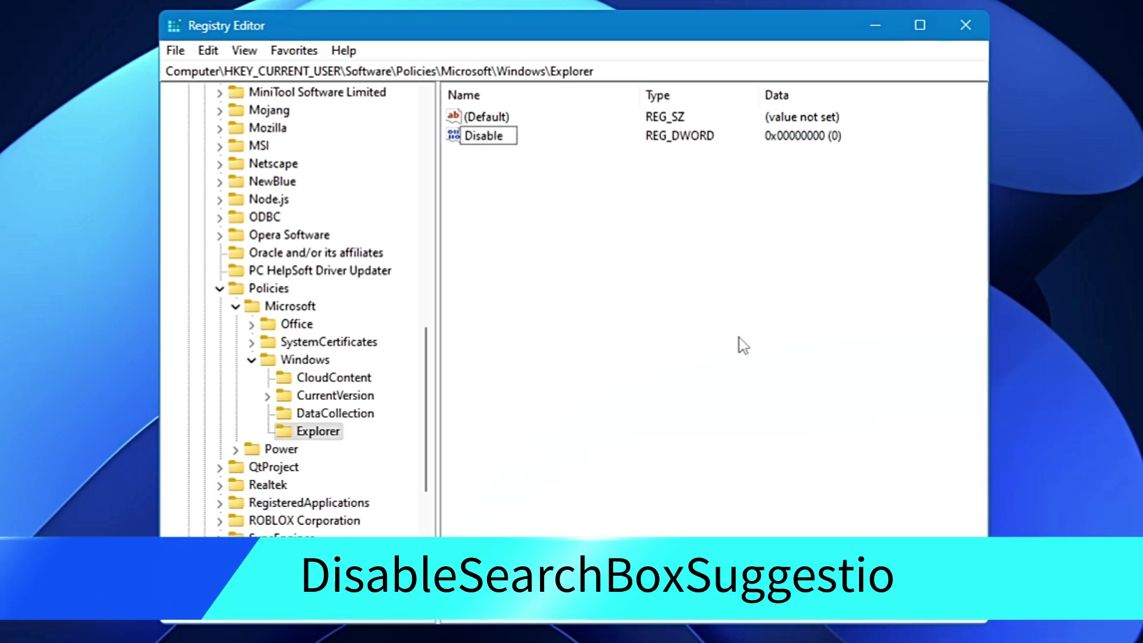
pyautogui.write('Search')
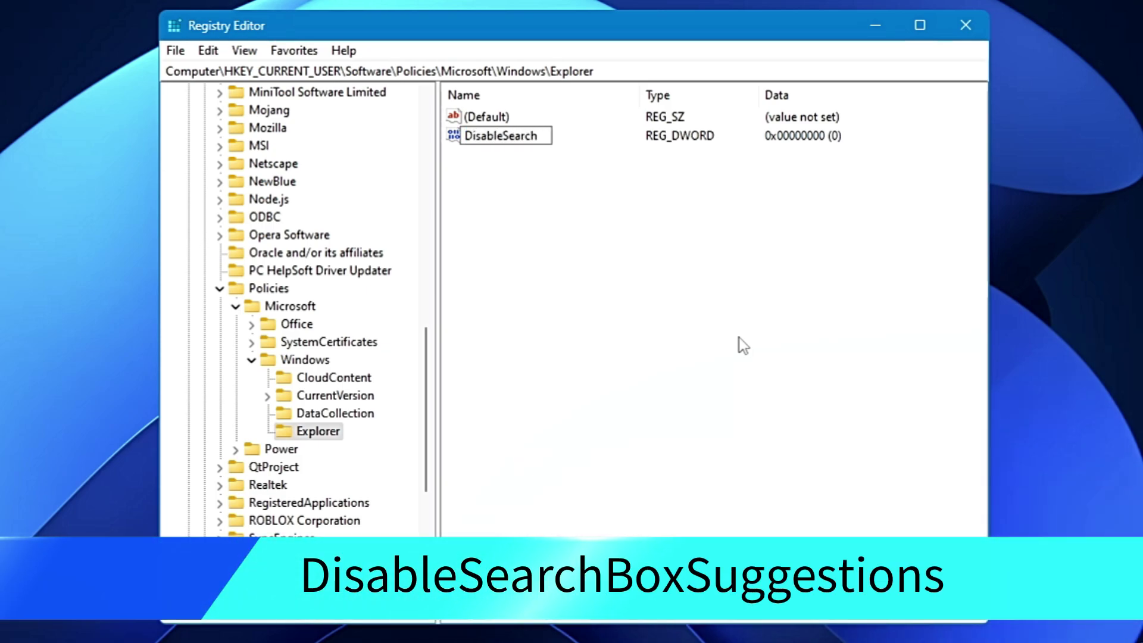
pyautogui.write('BoxSu')
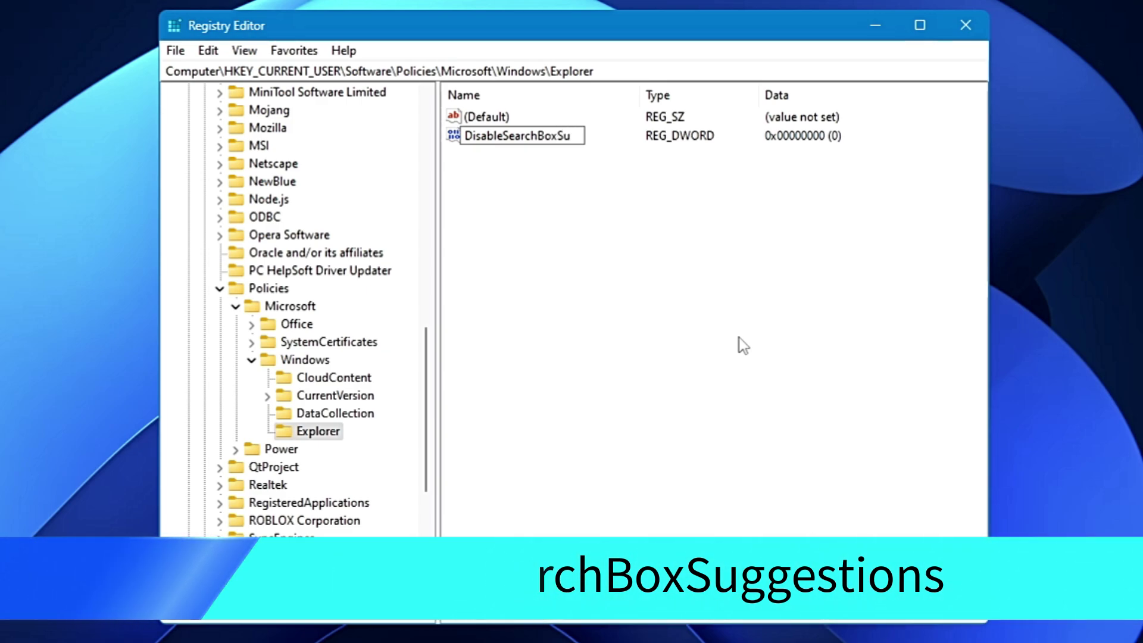
pyautogui.write('ggestions')
pyautogui.press('Return')
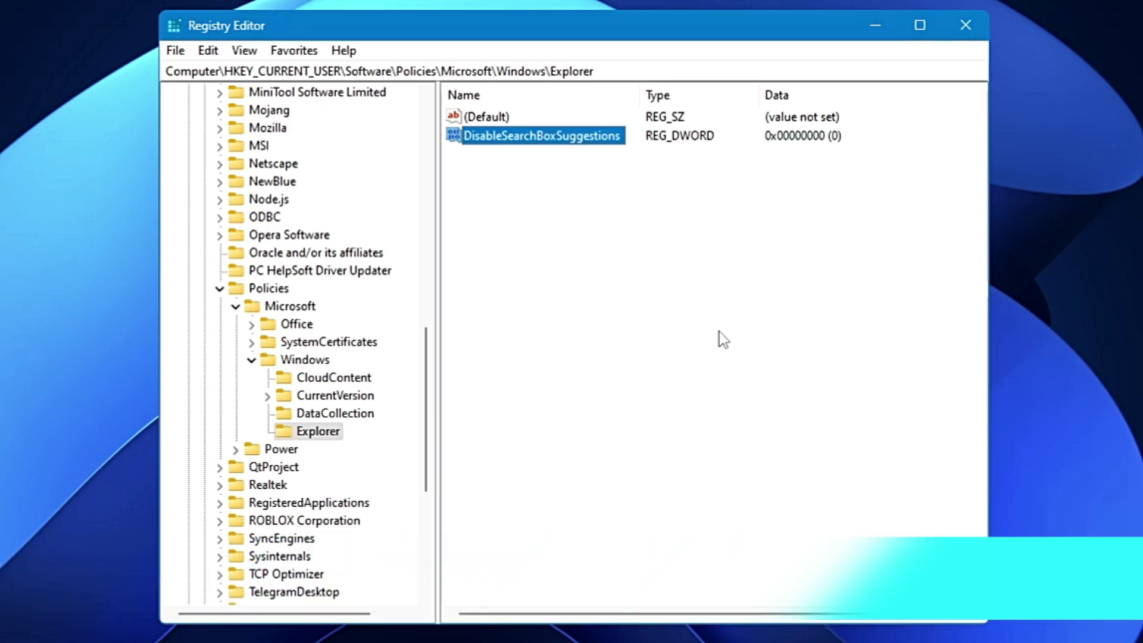
# - Set the DisableSearchBoxSuggestions value data to 1
pyautogui.doubleClick(562, 141)
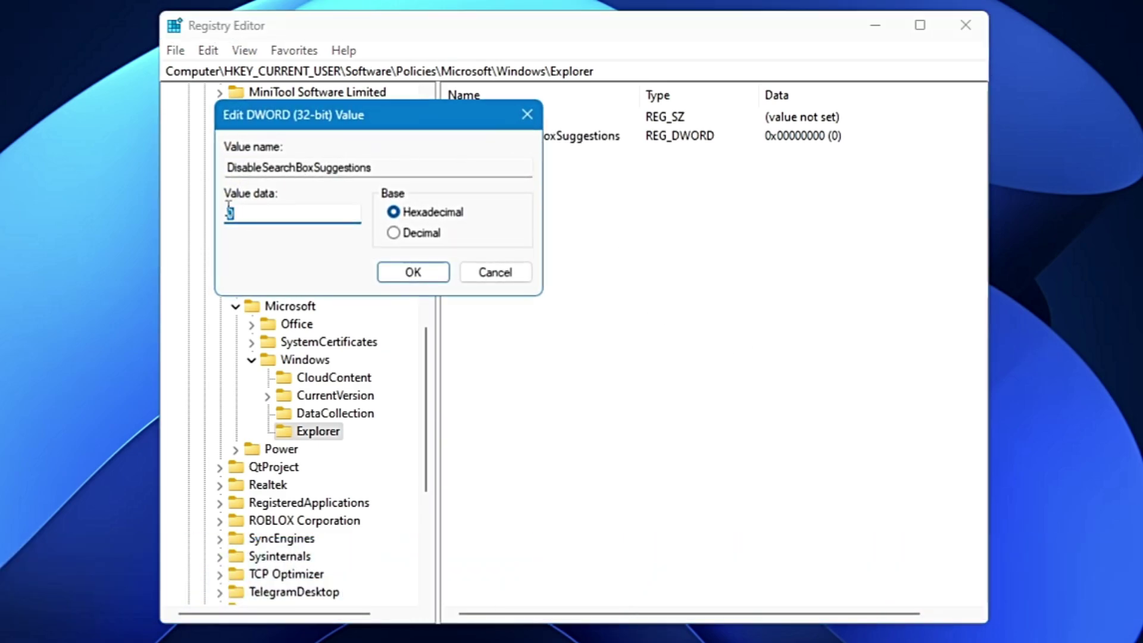
pyautogui.write('1')
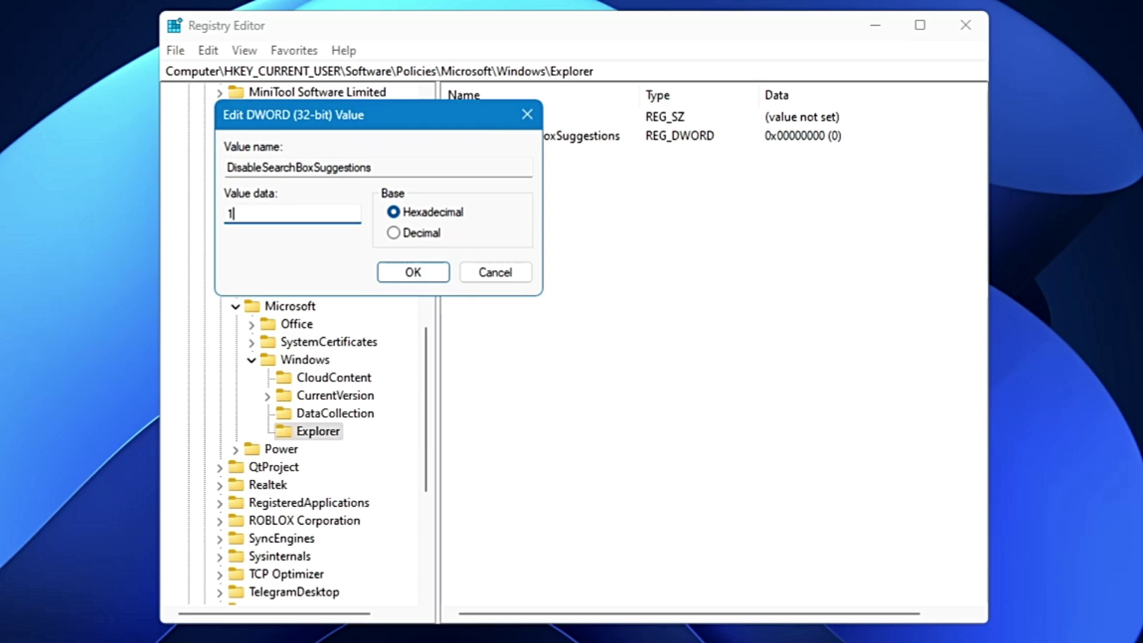
pyautogui.click(413, 272)
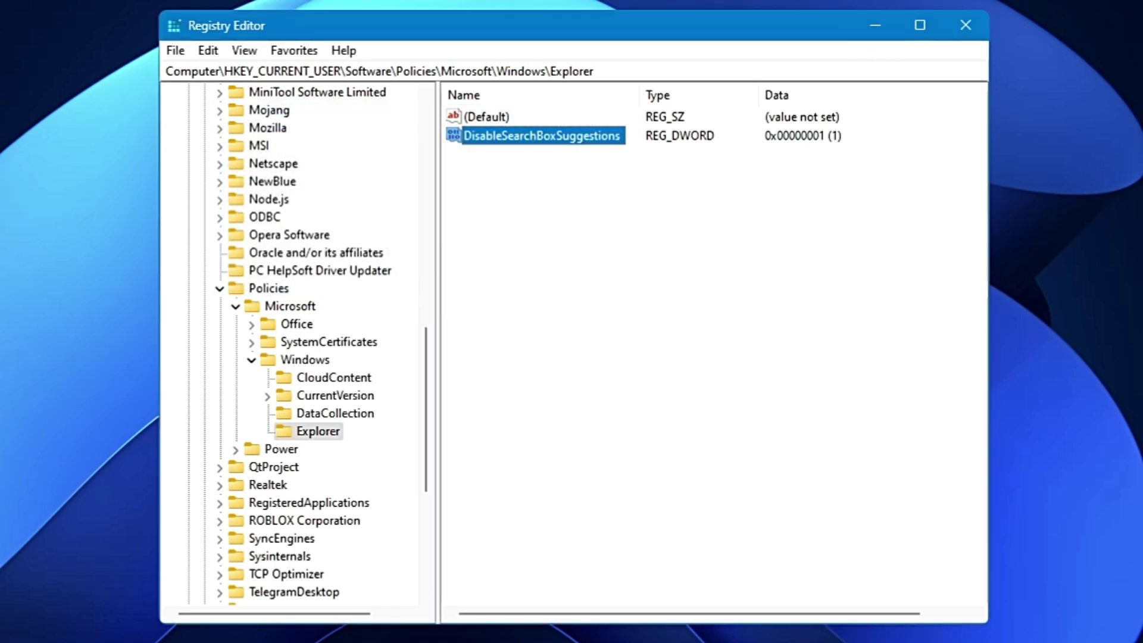
pyautogui.press('super')
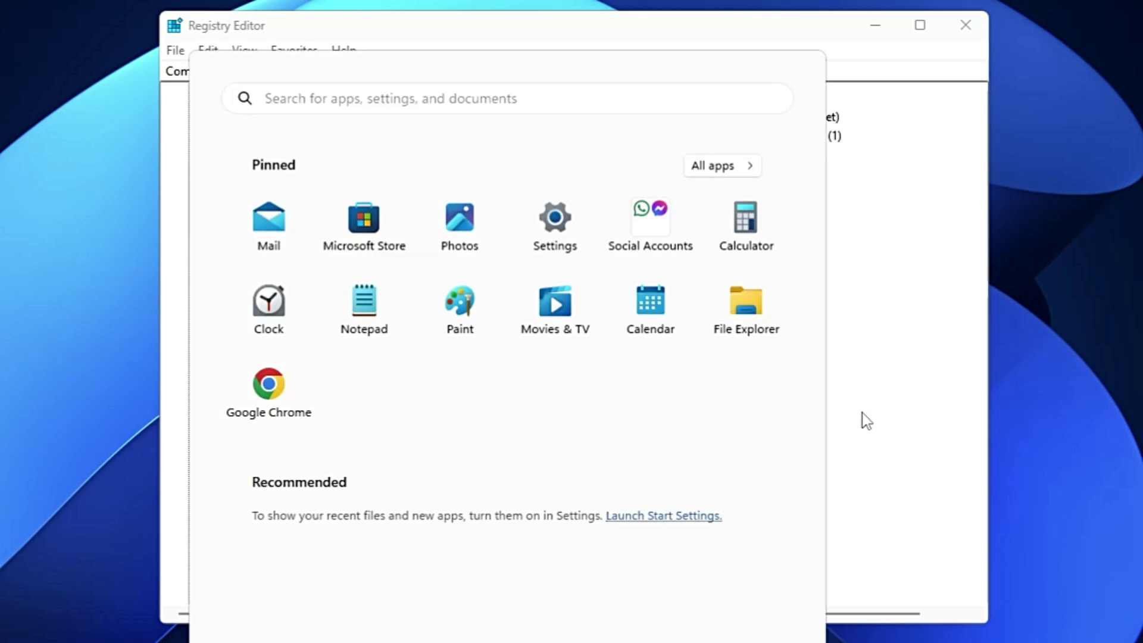
pyautogui.click(881, 415)
pyautogui.click(895, 415)
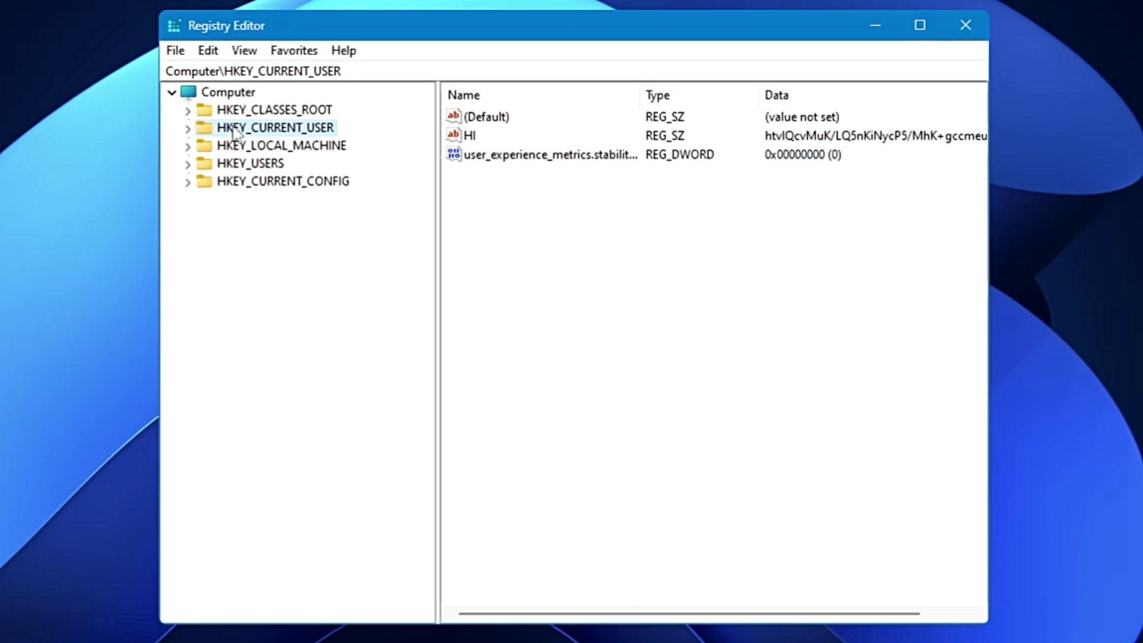
# - Expand HKEY_CURRENT_USER and Software, and select the Windows key under Policies\Microsoft
pyautogui.doubleClick(233, 130)
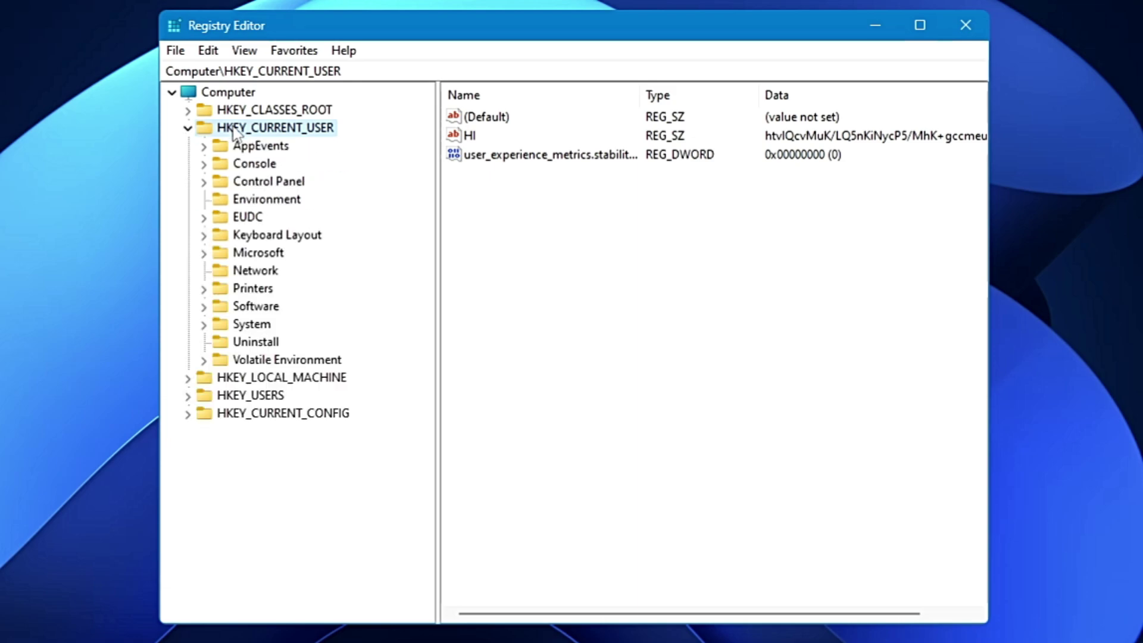
pyautogui.doubleClick(262, 307)
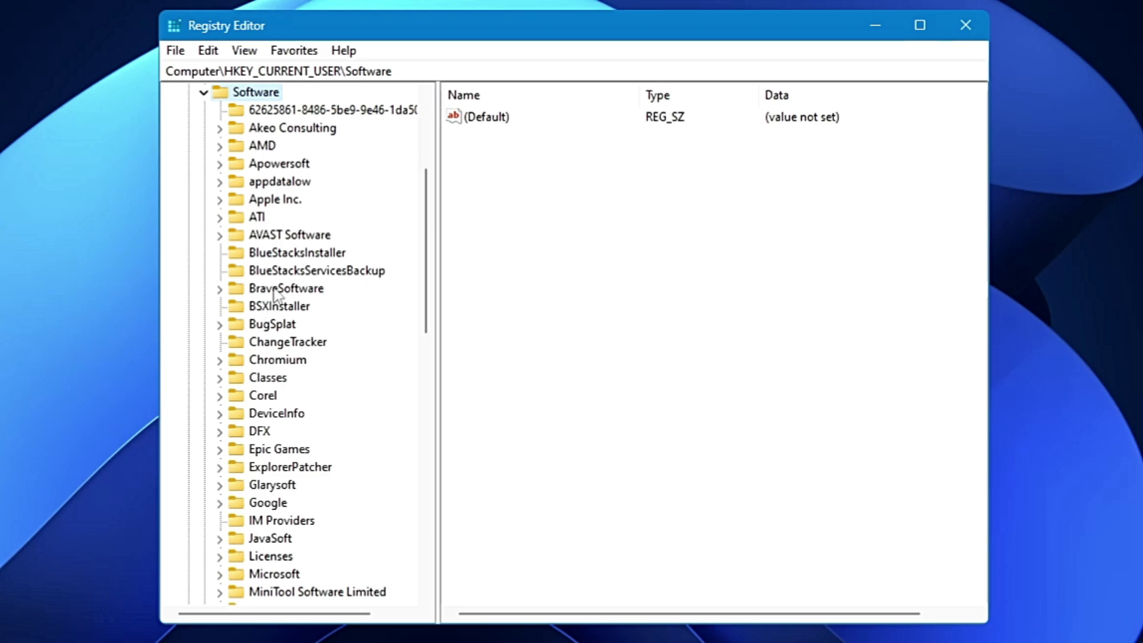
pyautogui.scroll(-4, 291, 316)
pyautogui.scroll(-4, 285, 345)
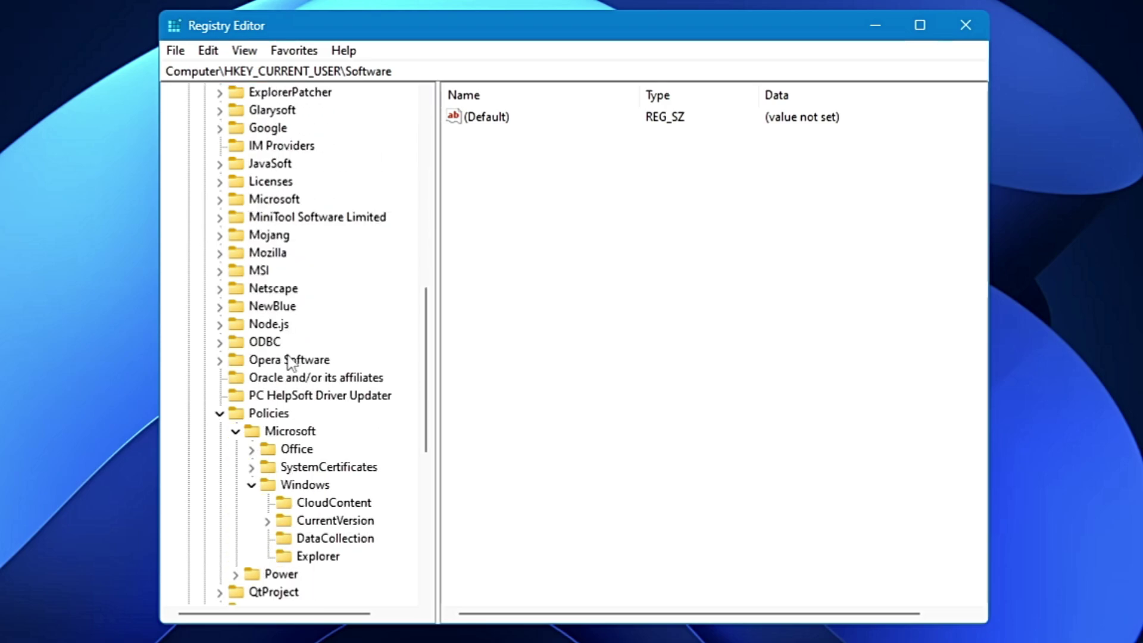
pyautogui.click(275, 360)
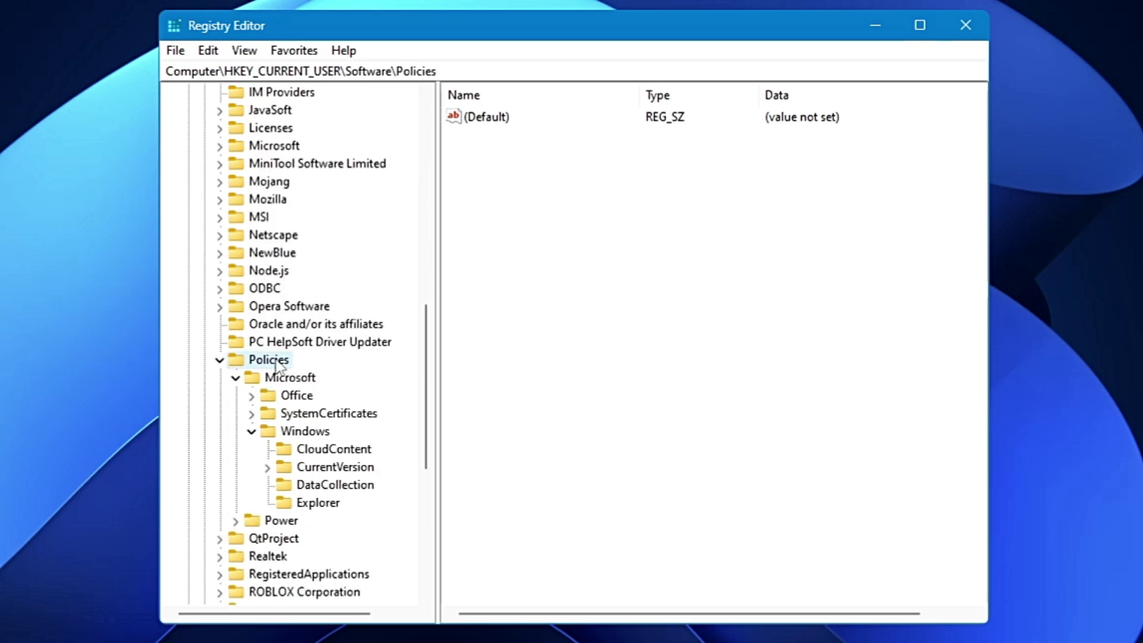
pyautogui.click(284, 381)
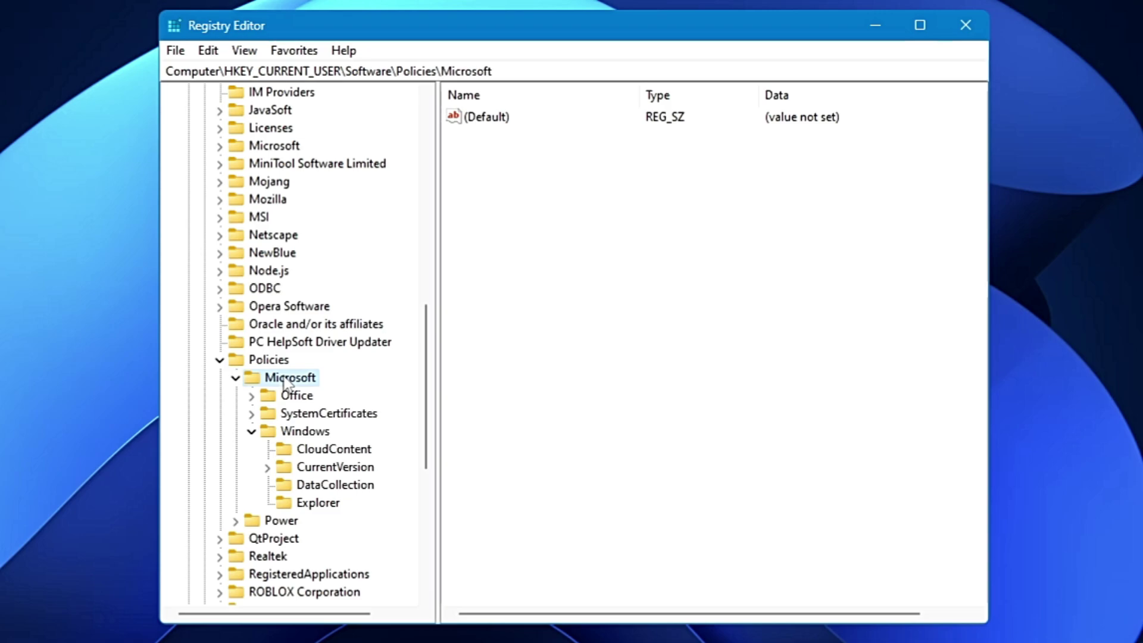
pyautogui.click(302, 435)
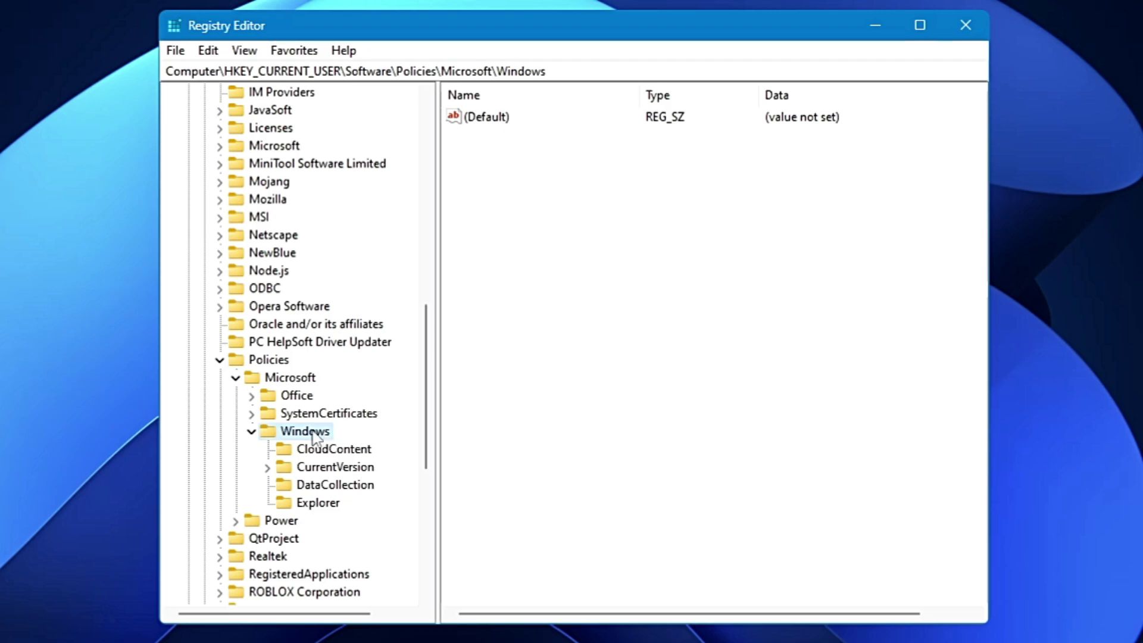
# - Create a subkey named WindowsCopilot in the Policies\Microsoft\Windows key
pyautogui.rightClick(313, 438)
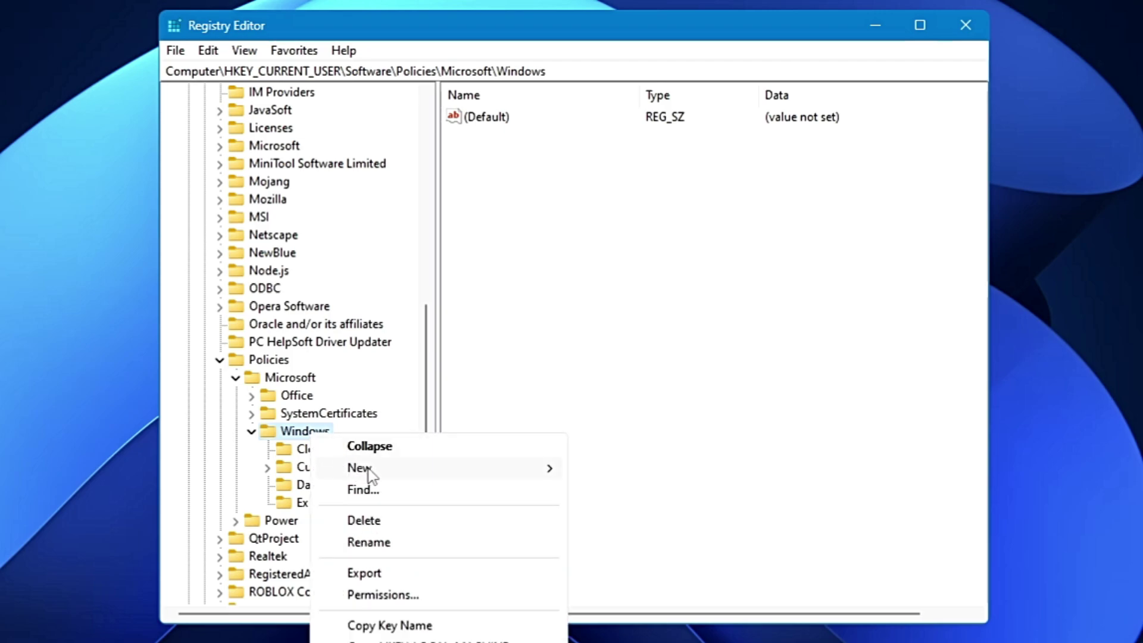
pyautogui.moveTo(395, 473)
pyautogui.click(610, 471)
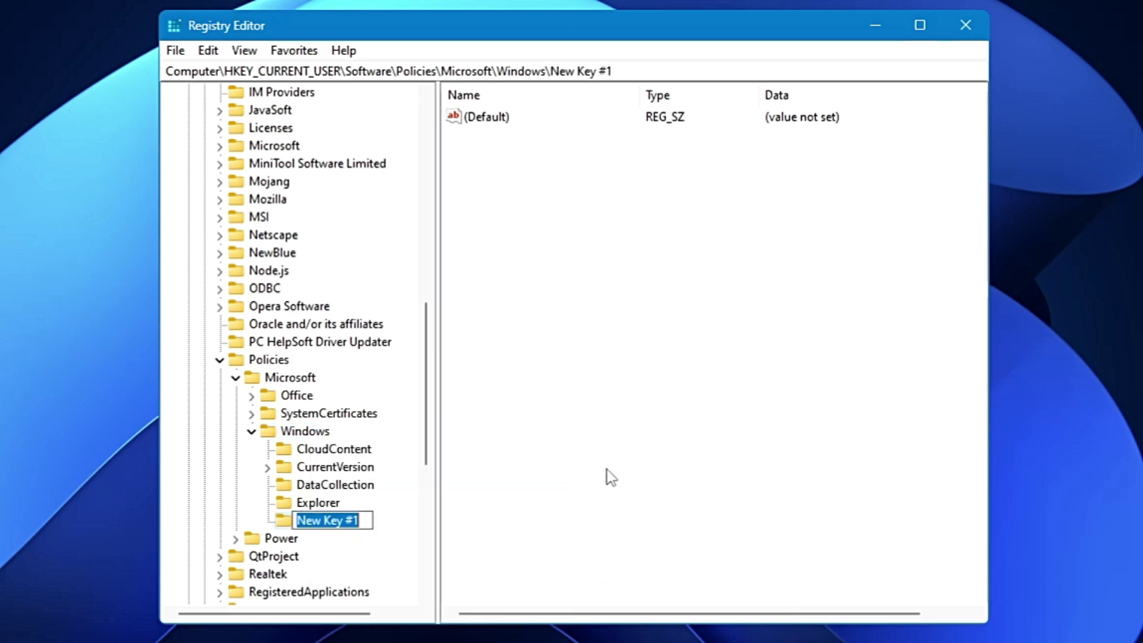
pyautogui.write('W')
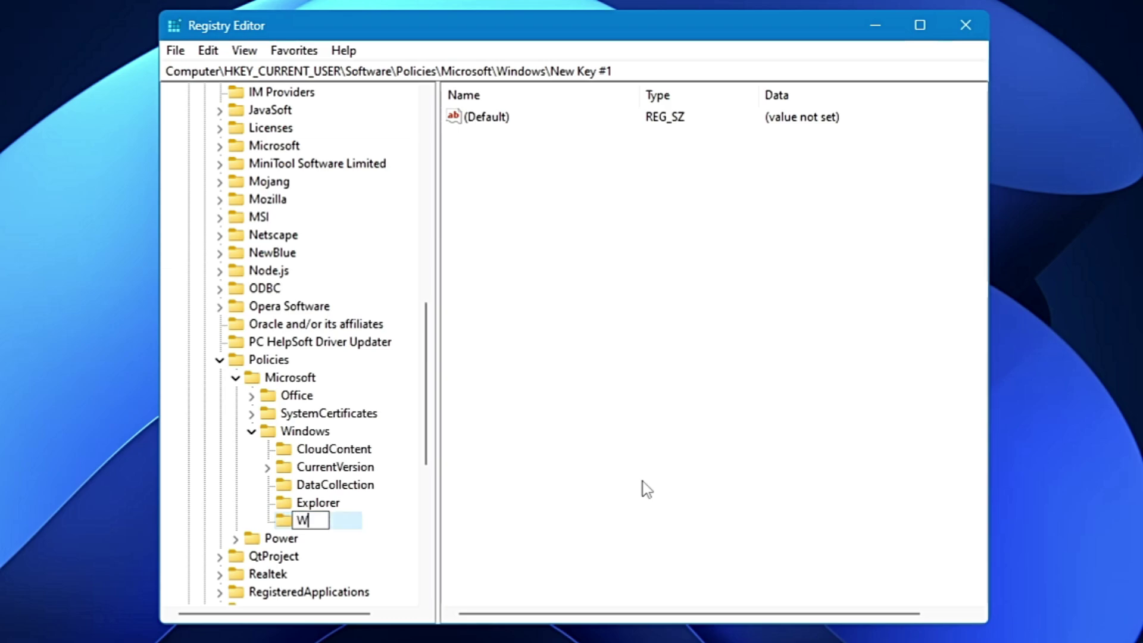
pyautogui.write('indowsC')
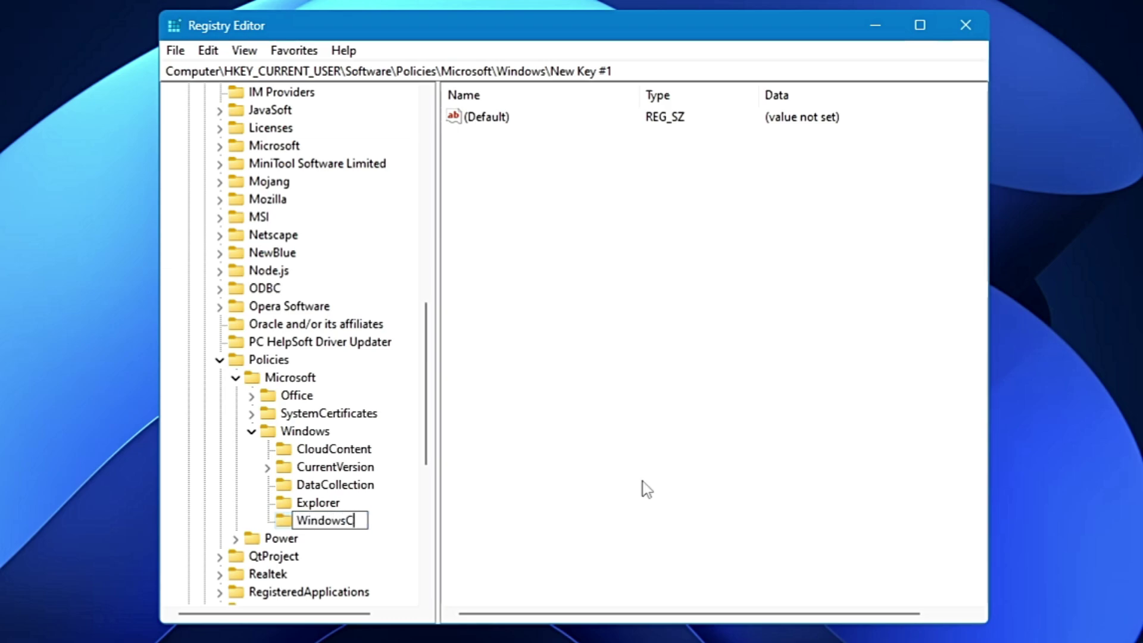
pyautogui.write('opilot')
pyautogui.click(647, 489)
# - Create a DWORD (32-bit) value named TurnOffWindowsCopilot in the WindowsCopilot key
pyautogui.click(320, 522)
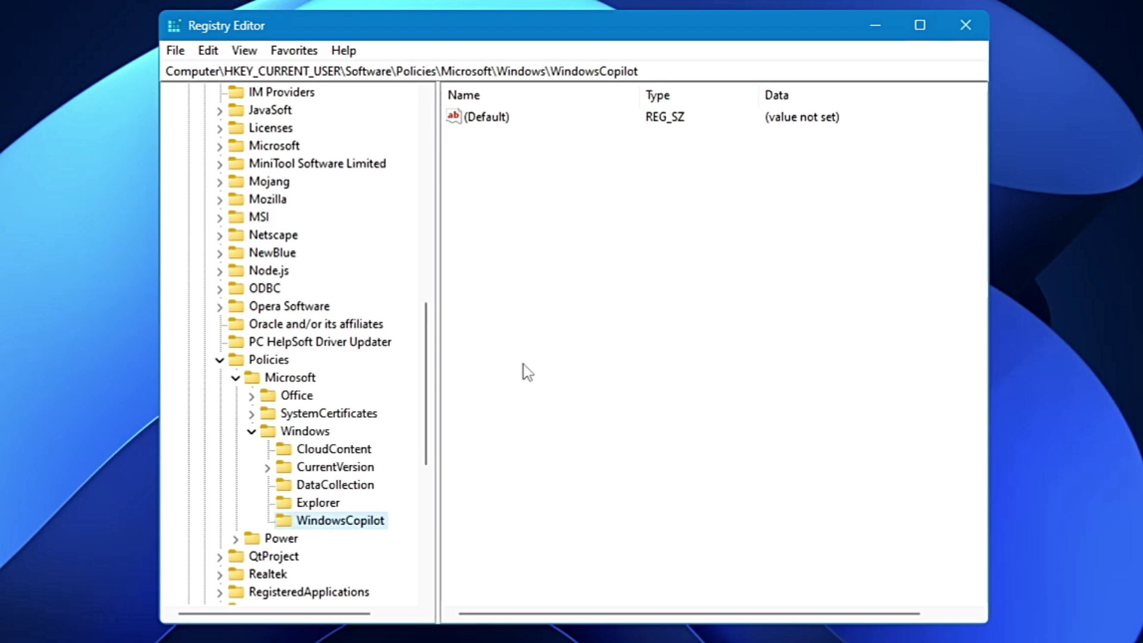
pyautogui.rightClick(573, 207)
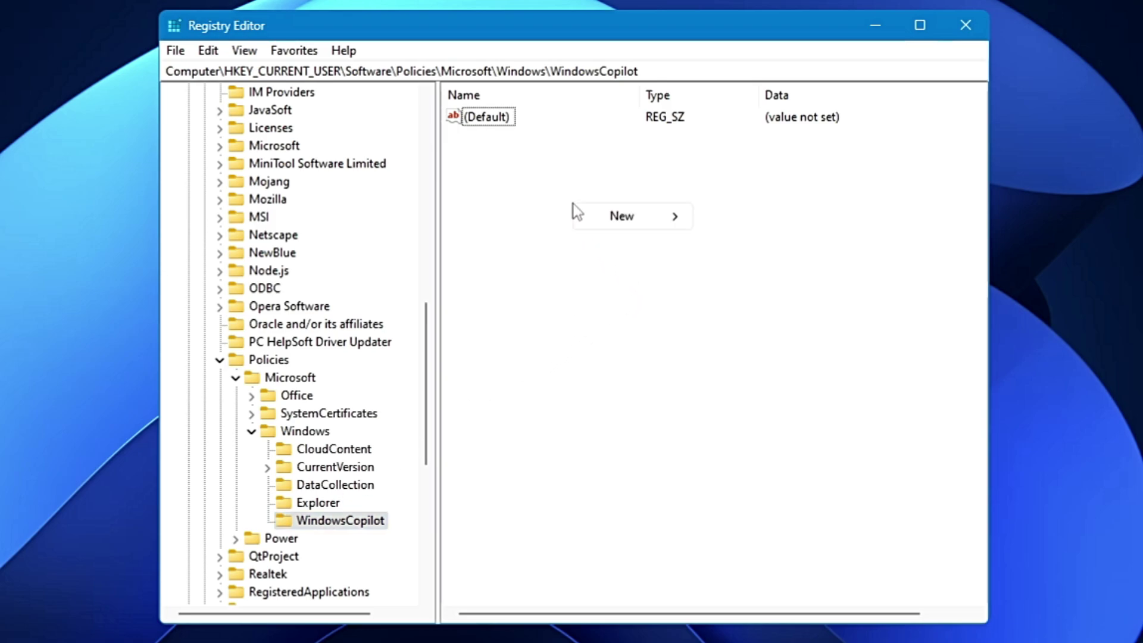
pyautogui.moveTo(617, 220)
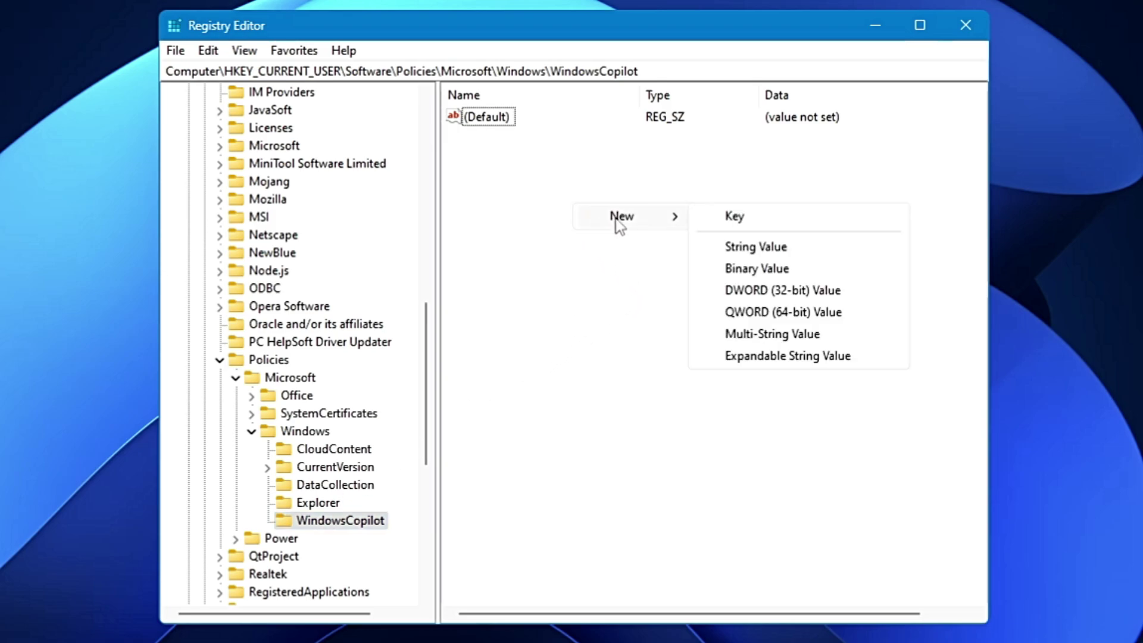
pyautogui.click(768, 292)
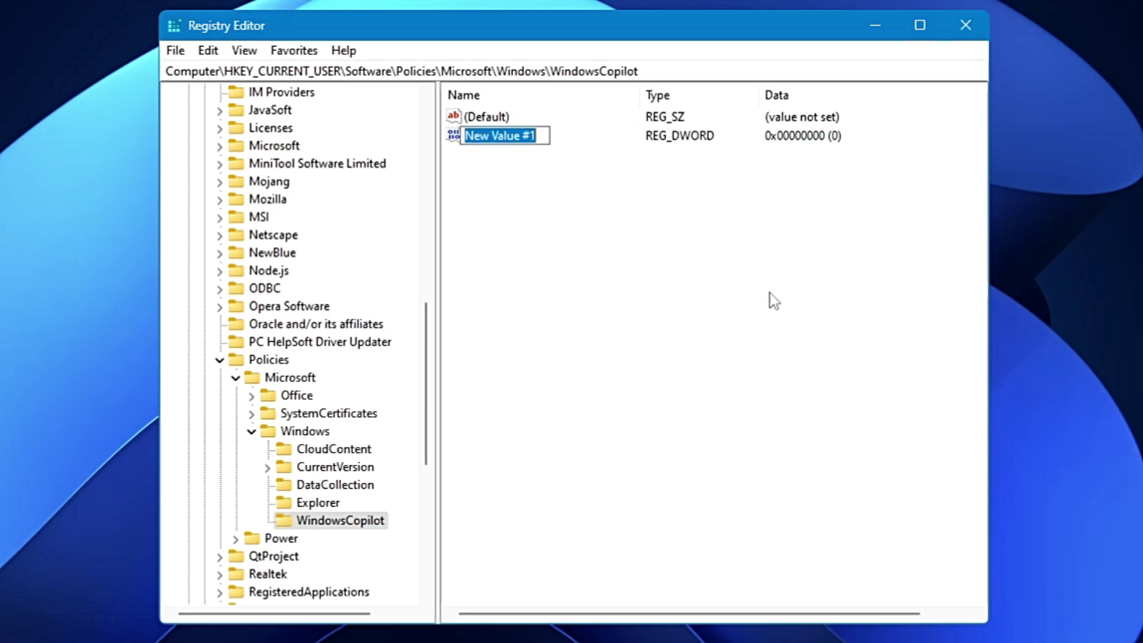
pyautogui.write('TurnO')
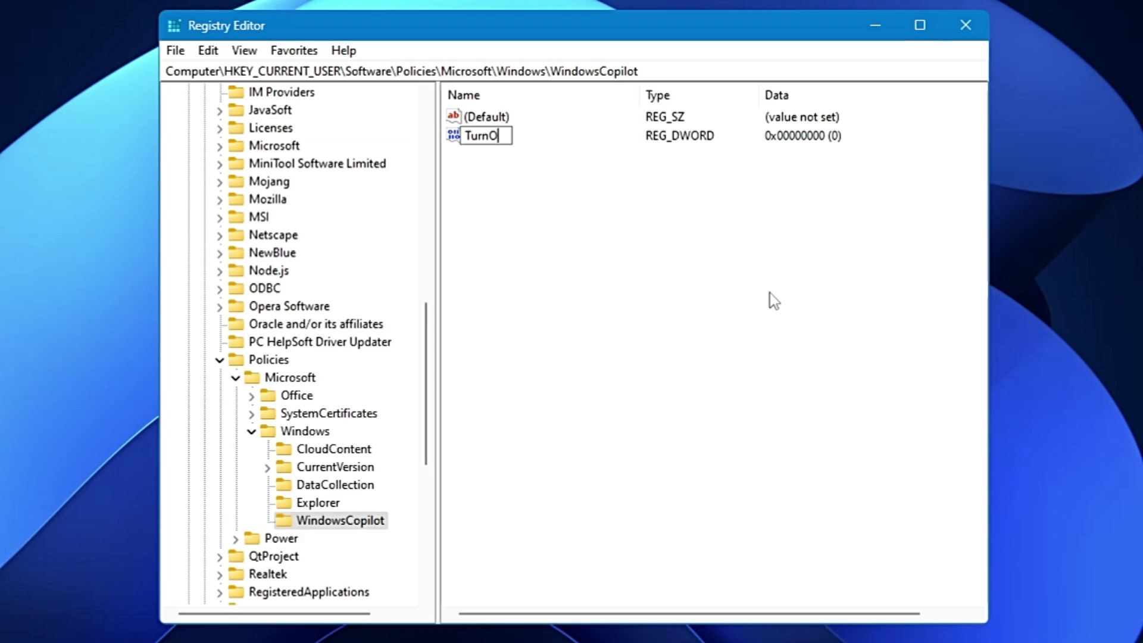
pyautogui.write('ffWindowsC')
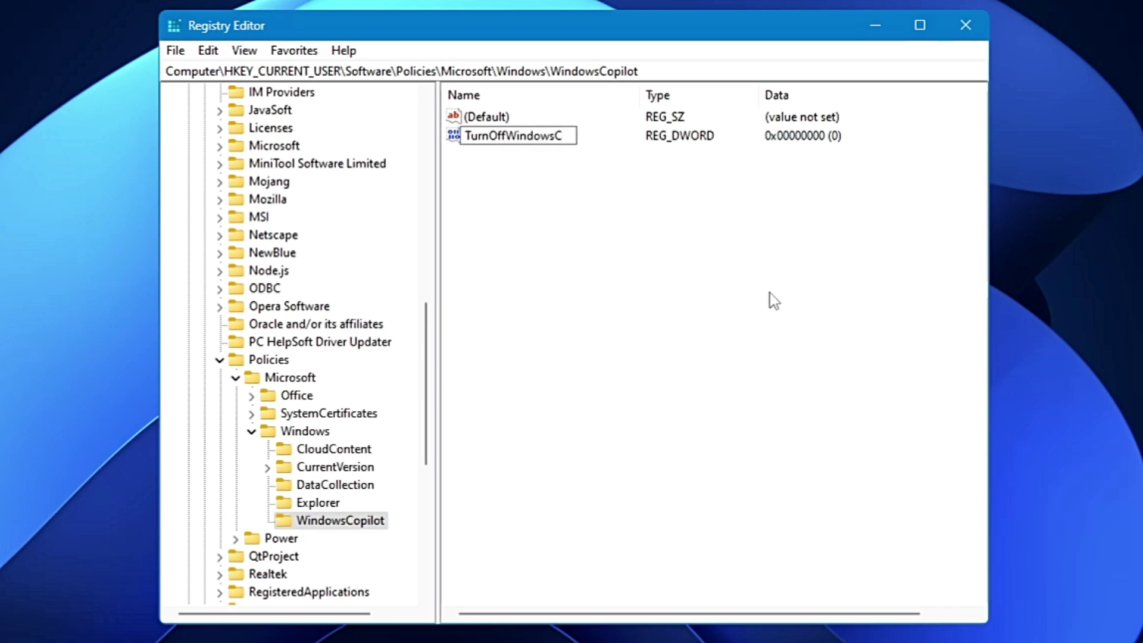
pyautogui.write('opilot')
pyautogui.press('Return')
# - Set the TurnOffWindowsCopilot value data to 1
pyautogui.doubleClick(577, 138)
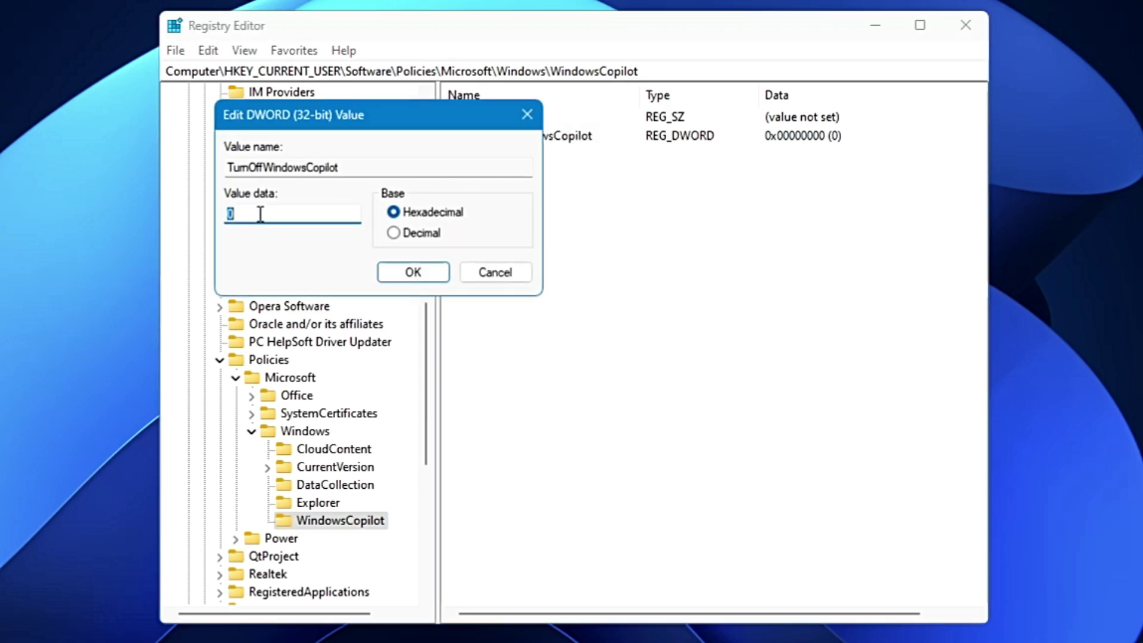
pyautogui.write('1')
pyautogui.press('Return')
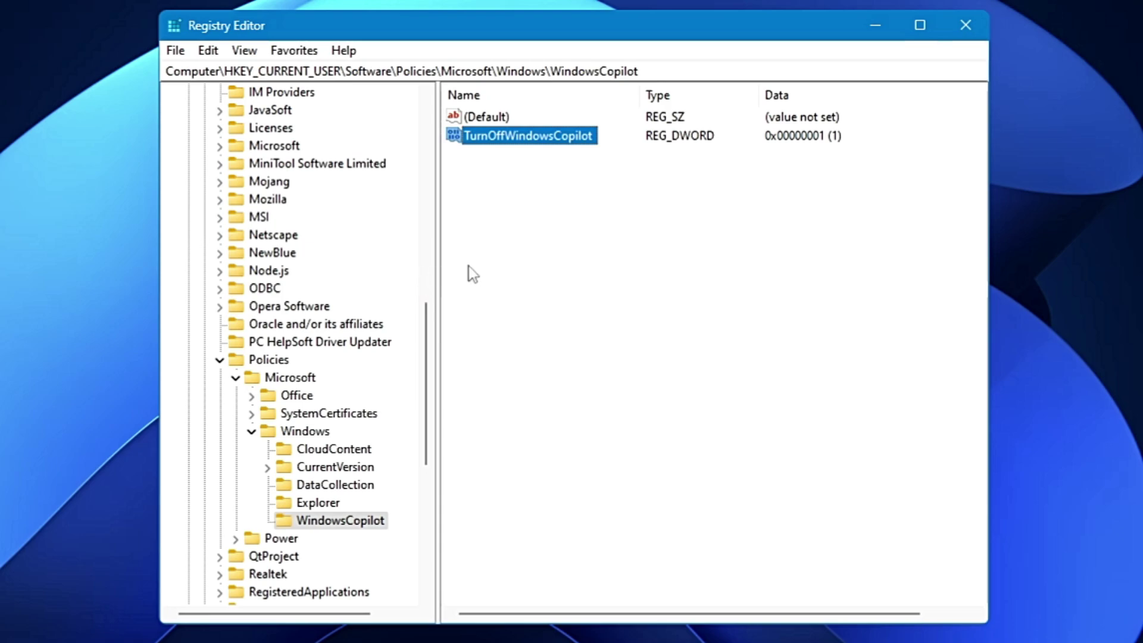
pyautogui.click(469, 266)
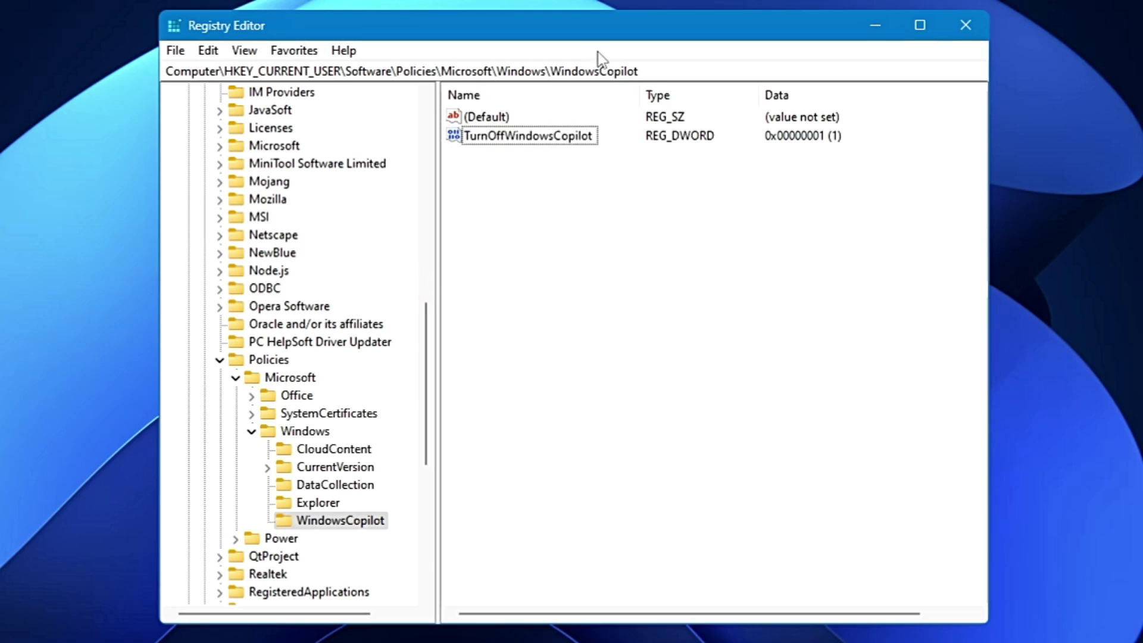